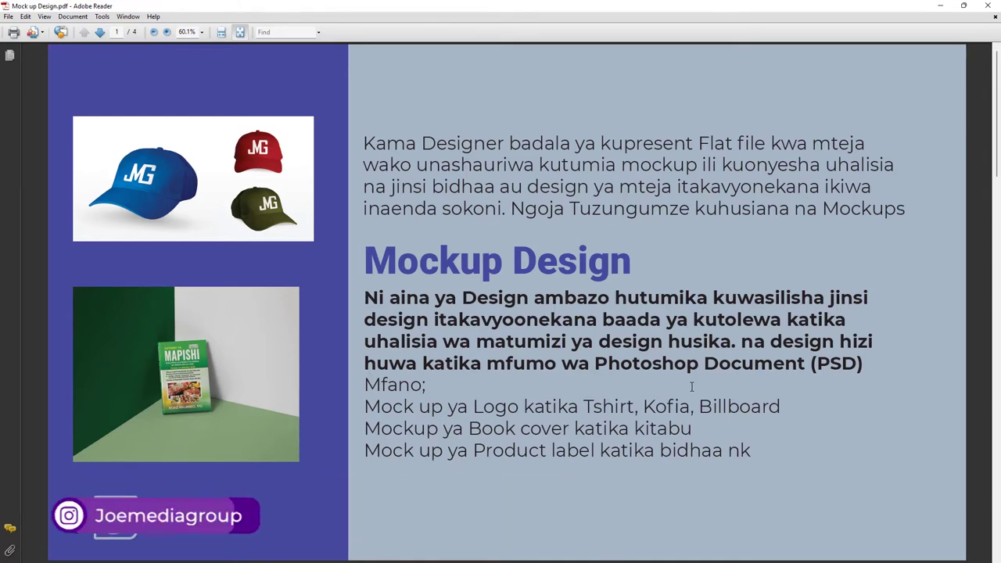
- Leave Adobe Reader and bring Photoshop to the front from the taskbar
key(super)
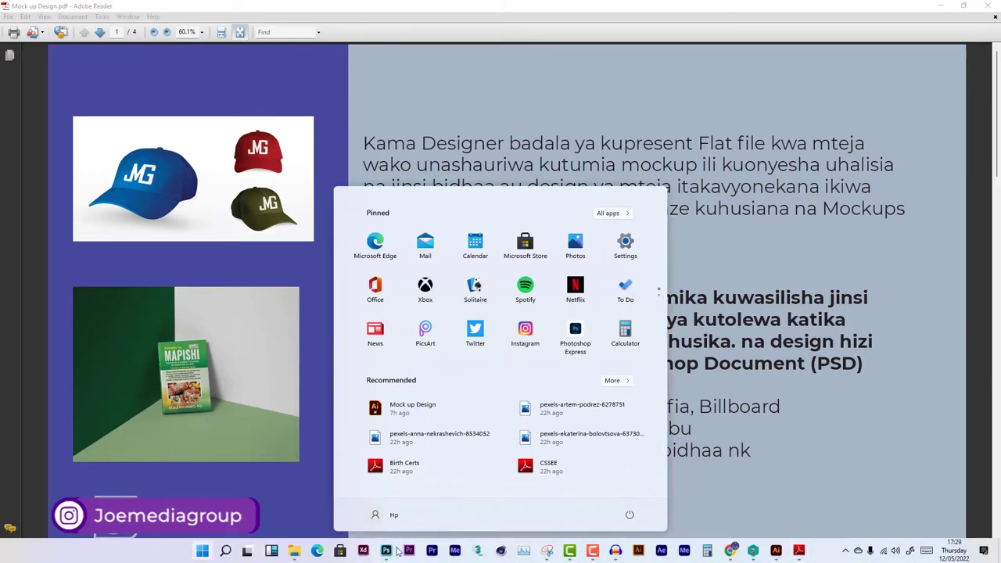
click(386, 551)
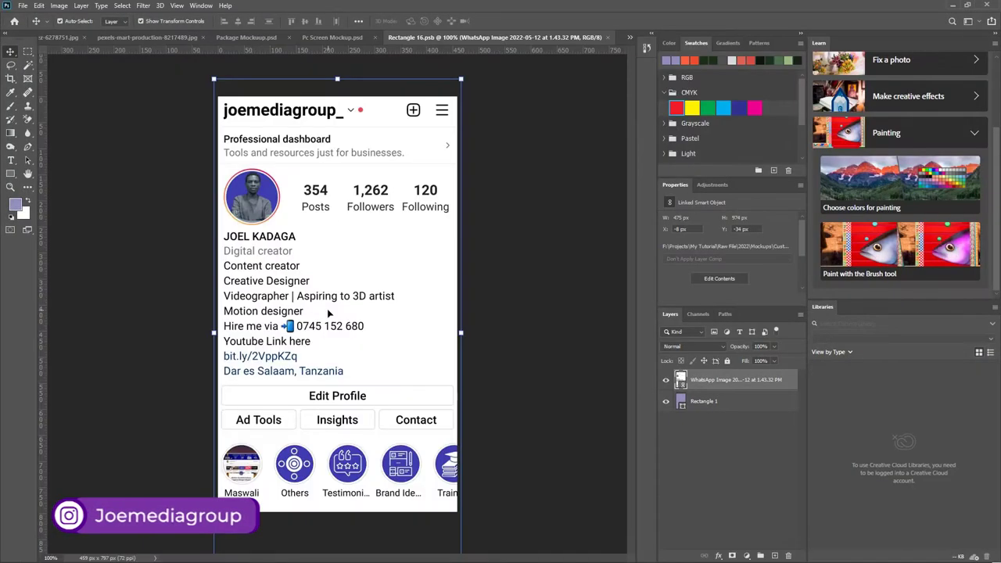
- Cycle the open documents with Ctrl+Tab until Package Mockup.psd is showing
key(ctrl+Tab)
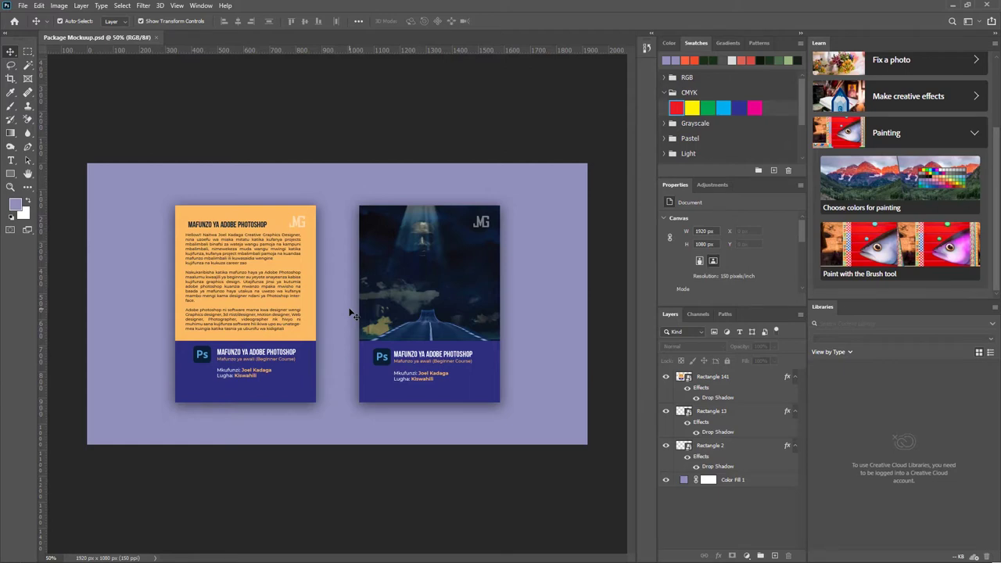
- Make a new document named 'Photoshop Mockup', 1920 × 1080 px at 150 ppi, transparent background
click(23, 5)
click(47, 24)
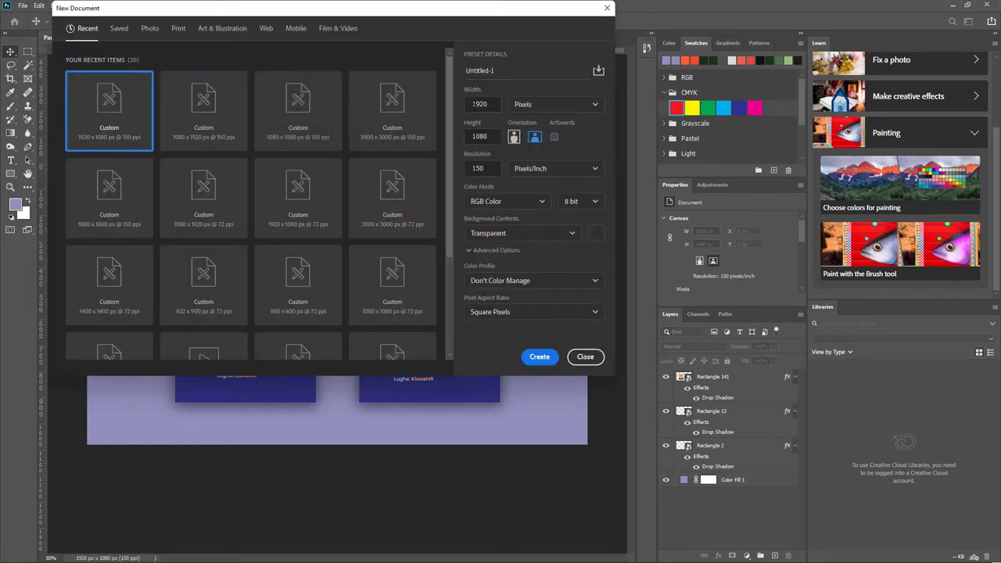
double_click(493, 70)
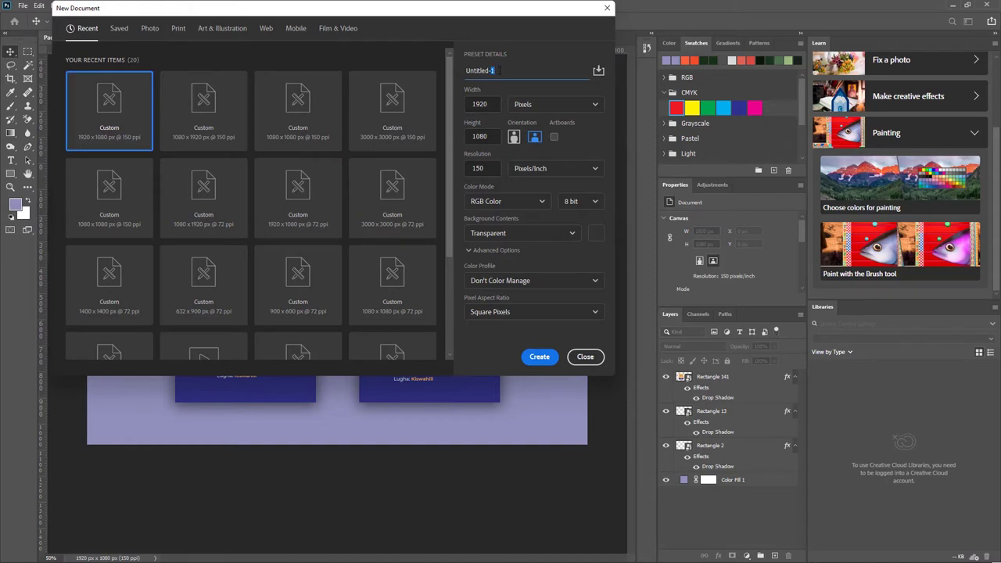
key(ctrl+a)
click(539, 357)
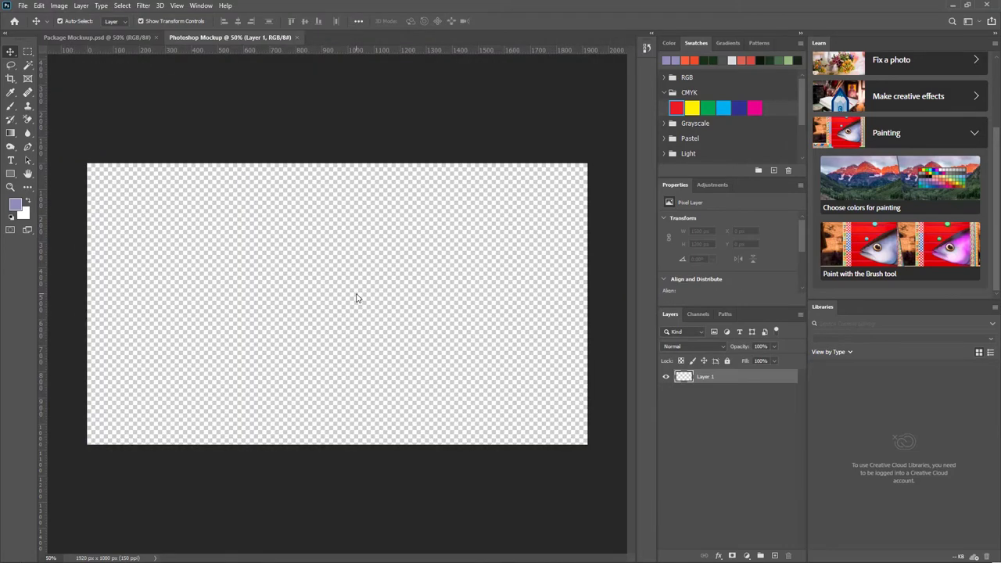
- Add a Solid Color fill layer in lavender #9090bb covering the whole canvas
click(746, 556)
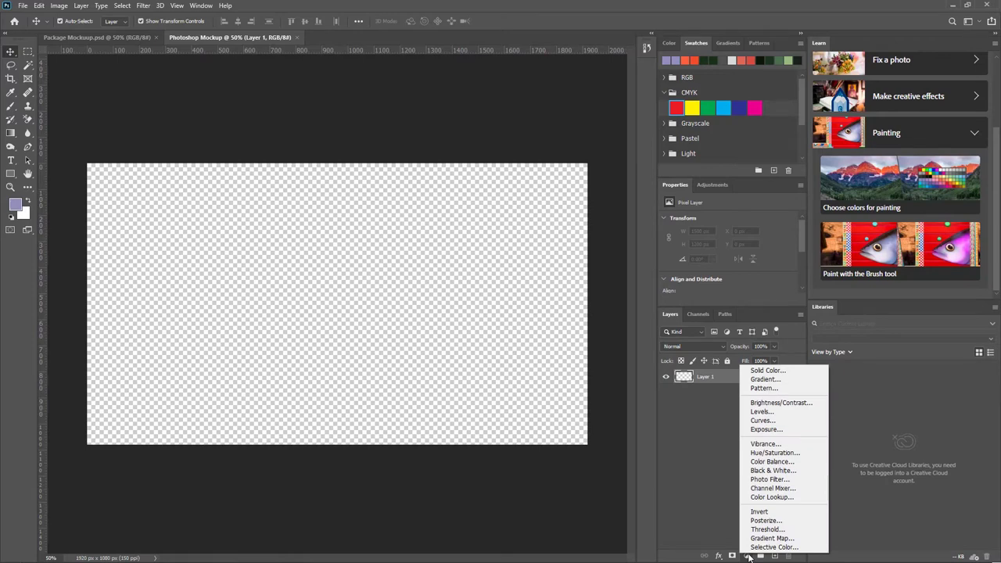
click(765, 371)
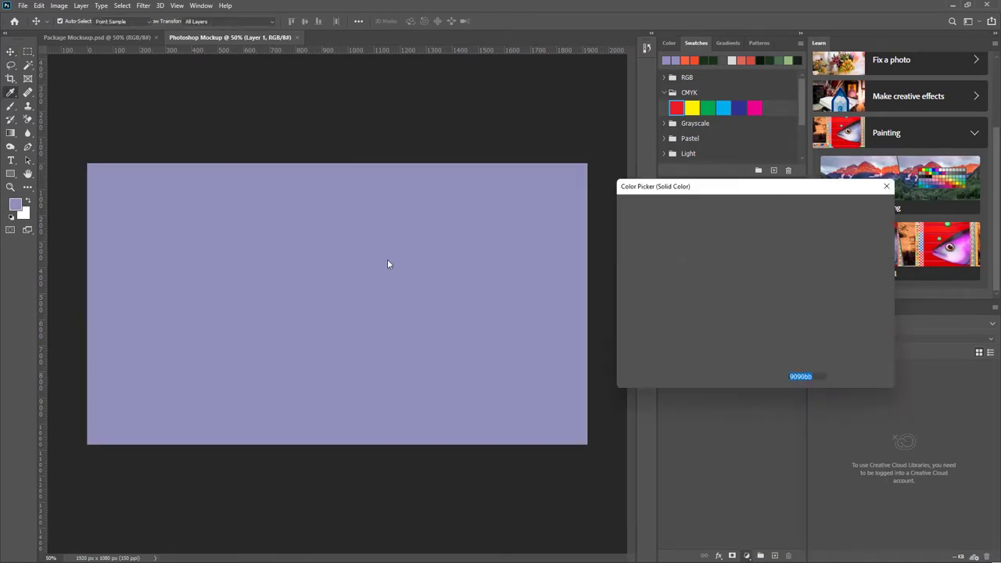
click(864, 208)
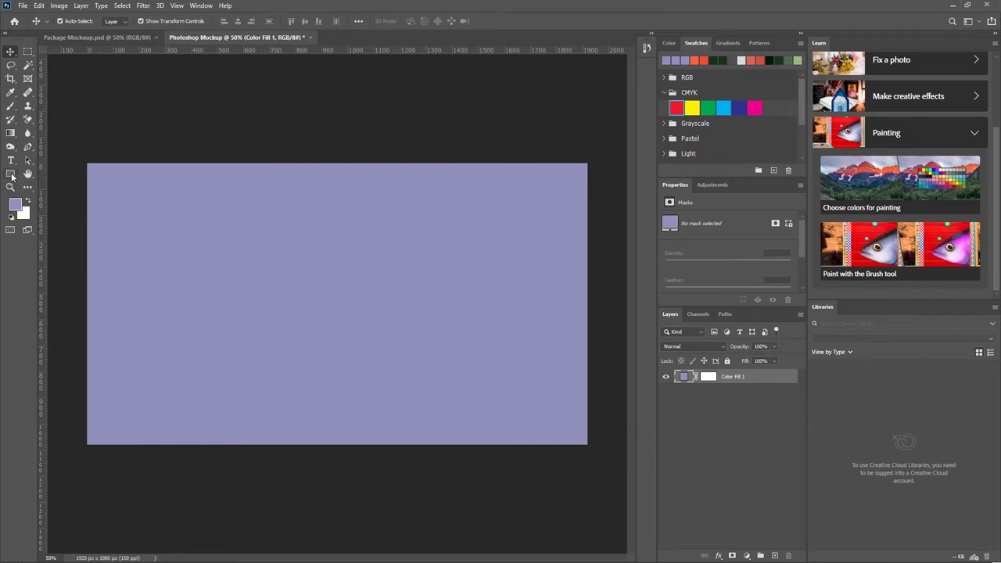
- Draw a tall rectangle with no stroke and a green fill
click(11, 175)
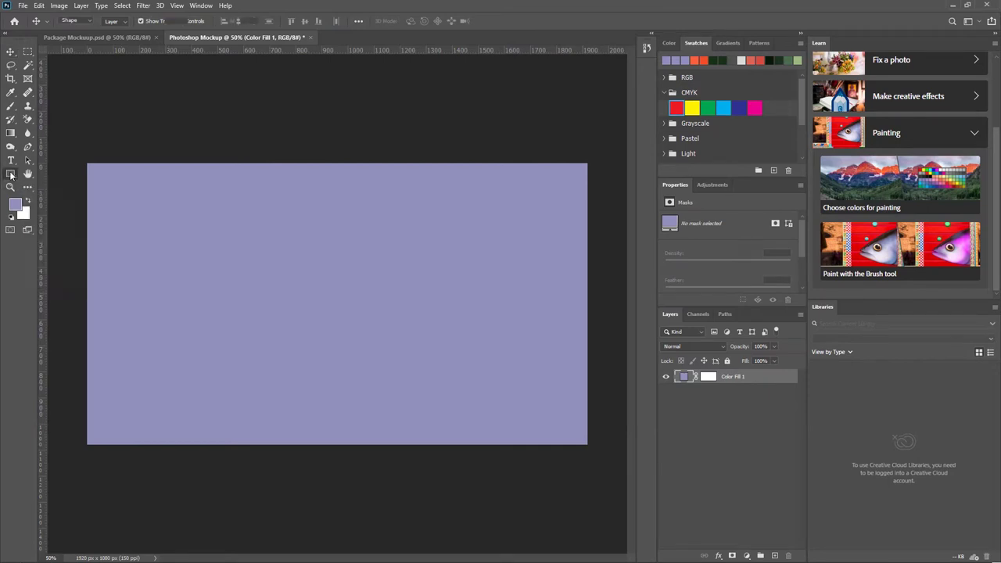
mouse_move(193, 208)
mouse_down()
mouse_move(277, 312)
mouse_move(311, 407)
mouse_move(316, 397)
mouse_up()
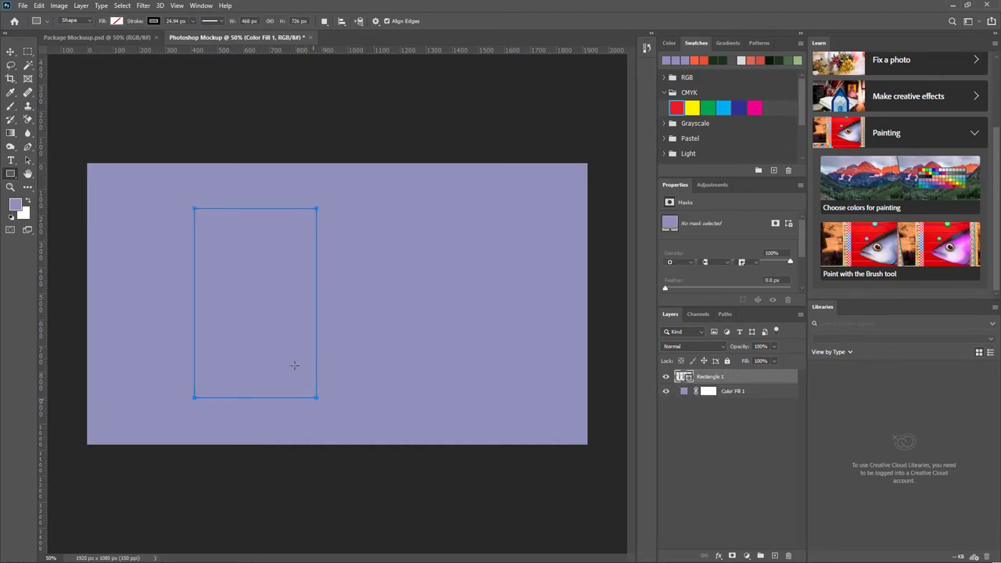
click(154, 21)
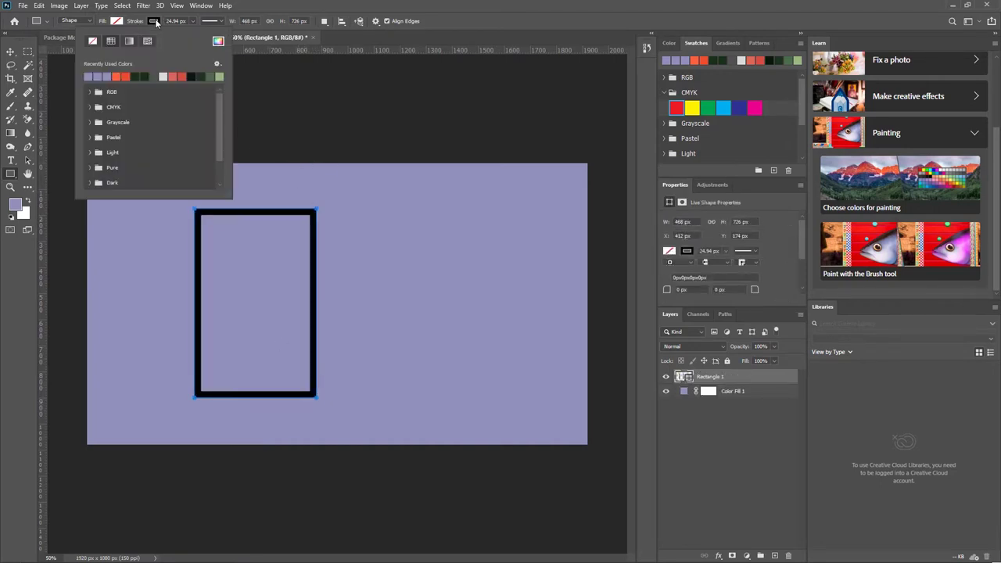
click(92, 41)
click(119, 21)
click(119, 21)
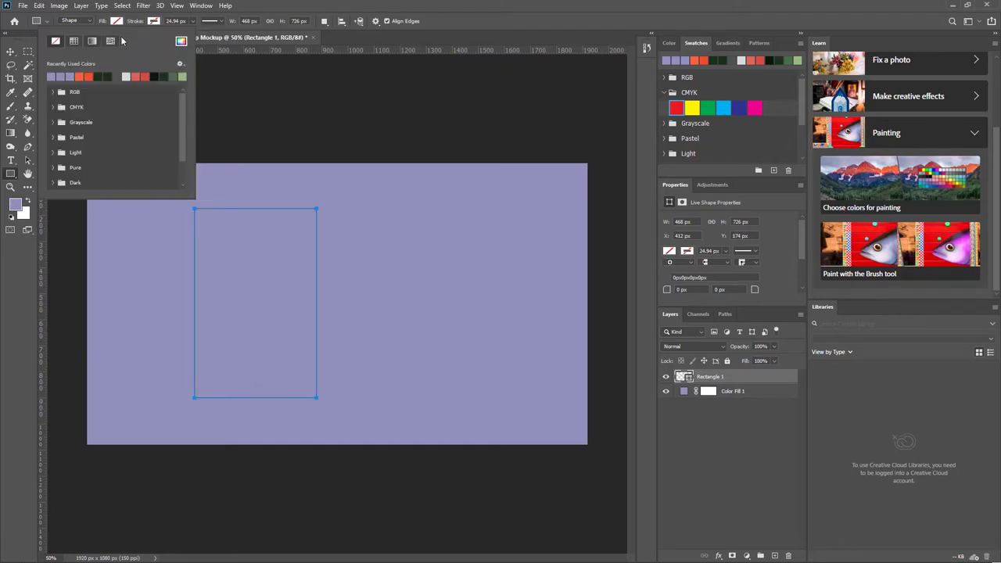
click(184, 76)
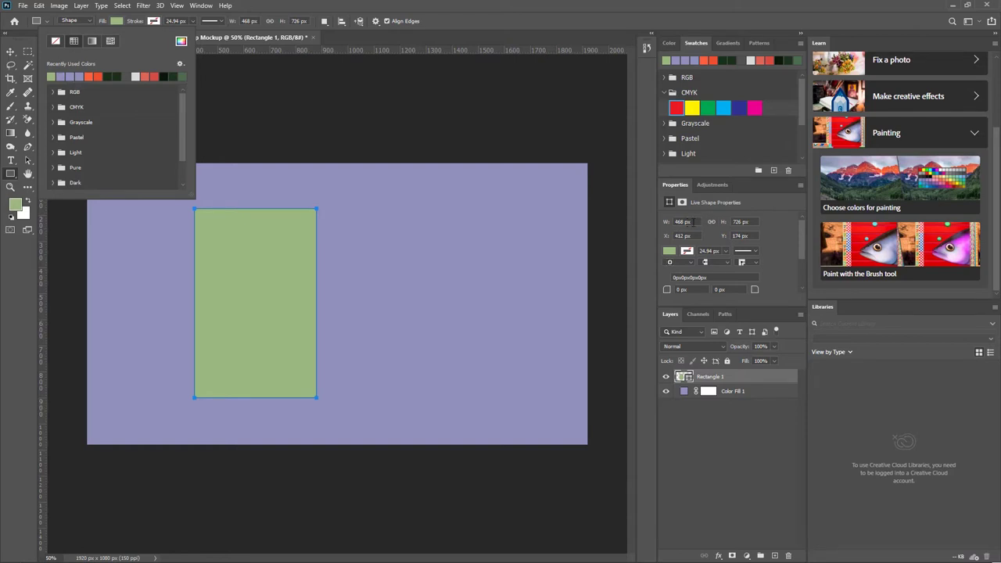
click(693, 222)
- Resize the rectangle to 1500 px wide by 2100 px tall in Properties
click(692, 222)
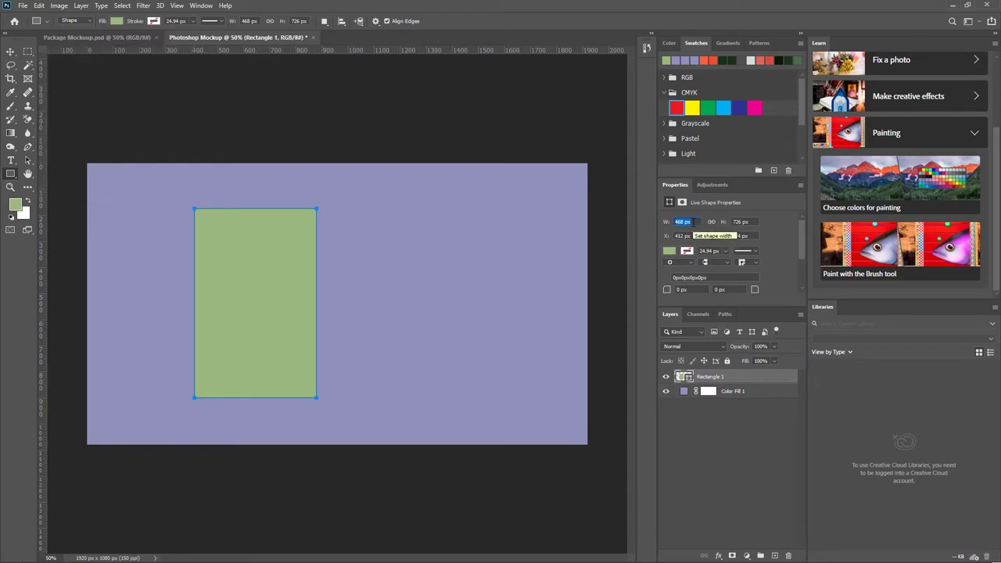
text(1500)
click(742, 222)
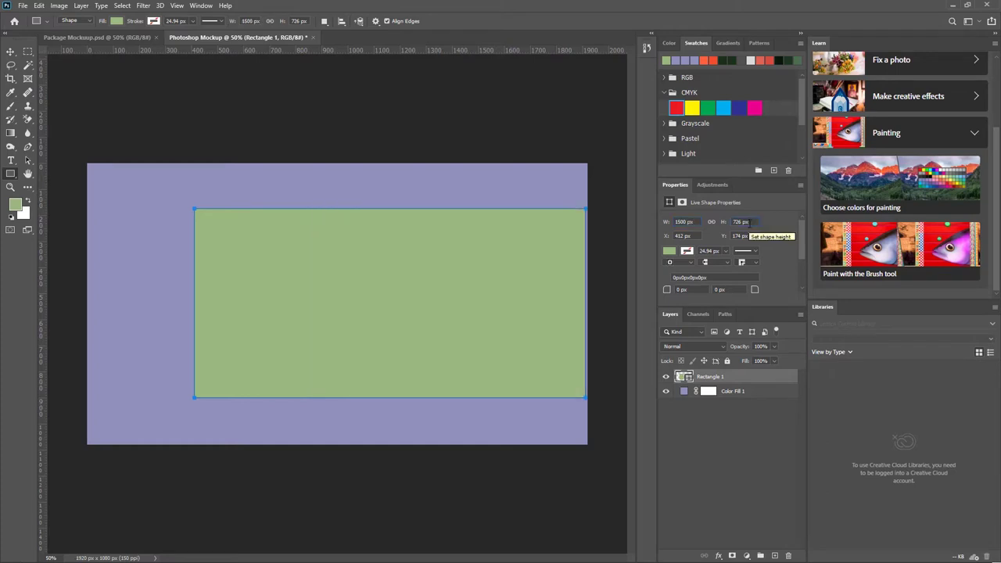
key(ctrl+s)
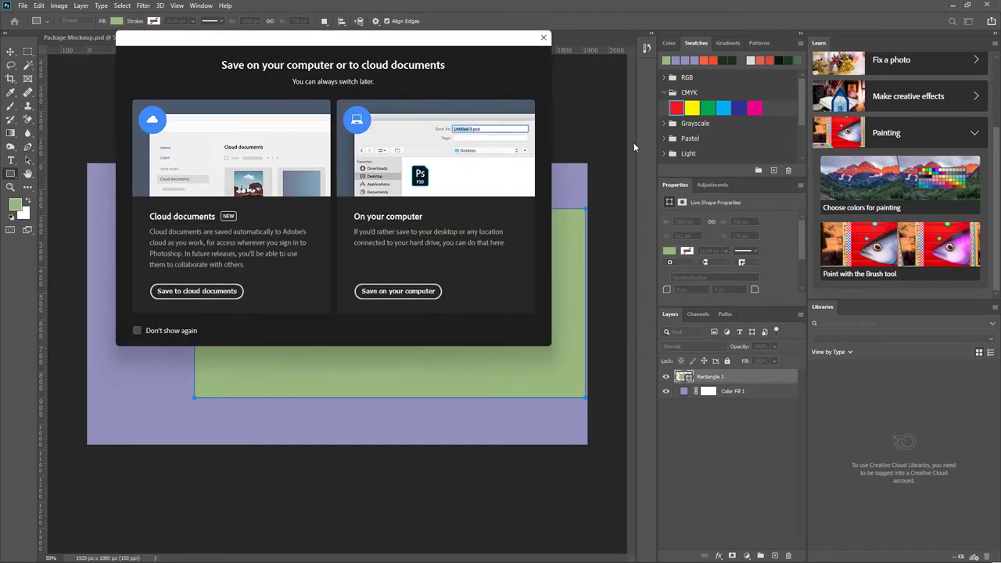
key(Escape)
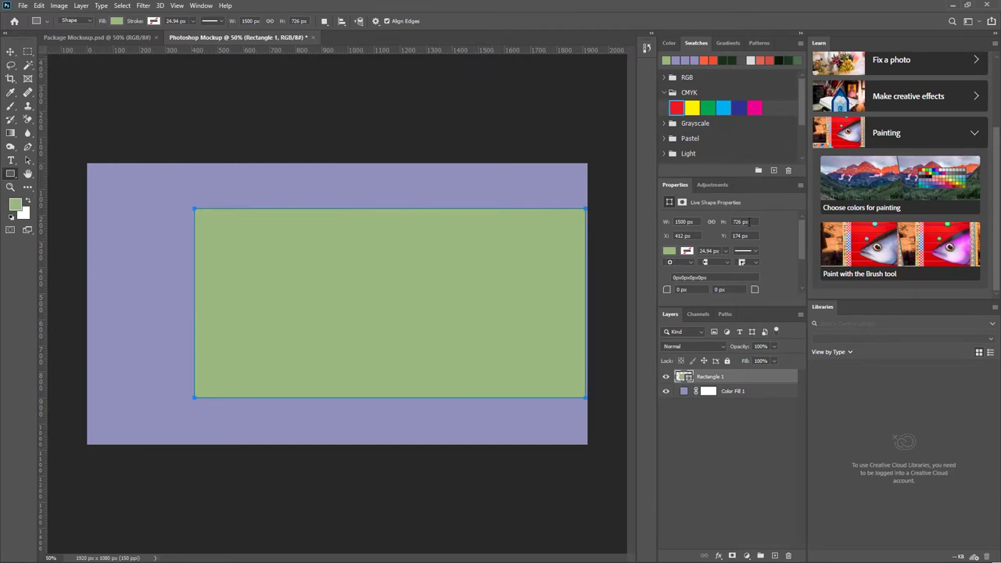
text(2100)
key(Tab)
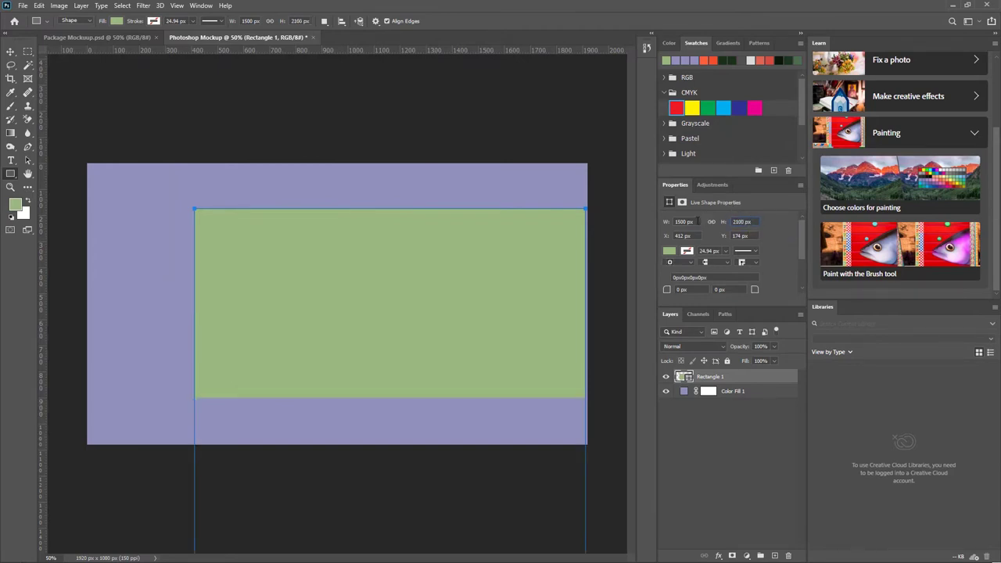
- Free-transform the green rectangle down to about 527 × 738 px, left of centre
click(10, 53)
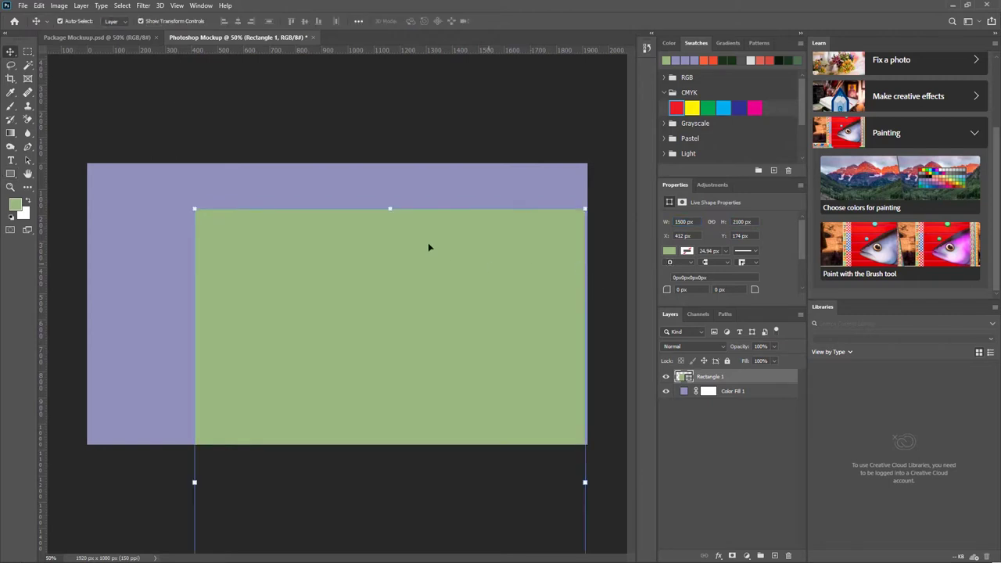
drag(376, 312, 321, 315)
drag(320, 383, 300, 255)
drag(297, 186, 297, 239)
drag(289, 300, 244, 271)
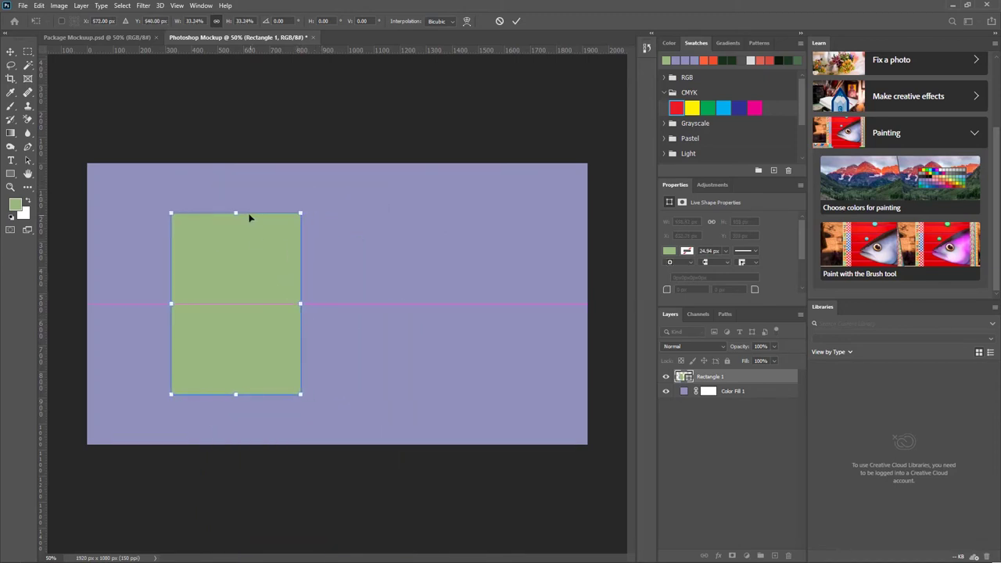
drag(236, 395, 235, 404)
drag(238, 360, 241, 347)
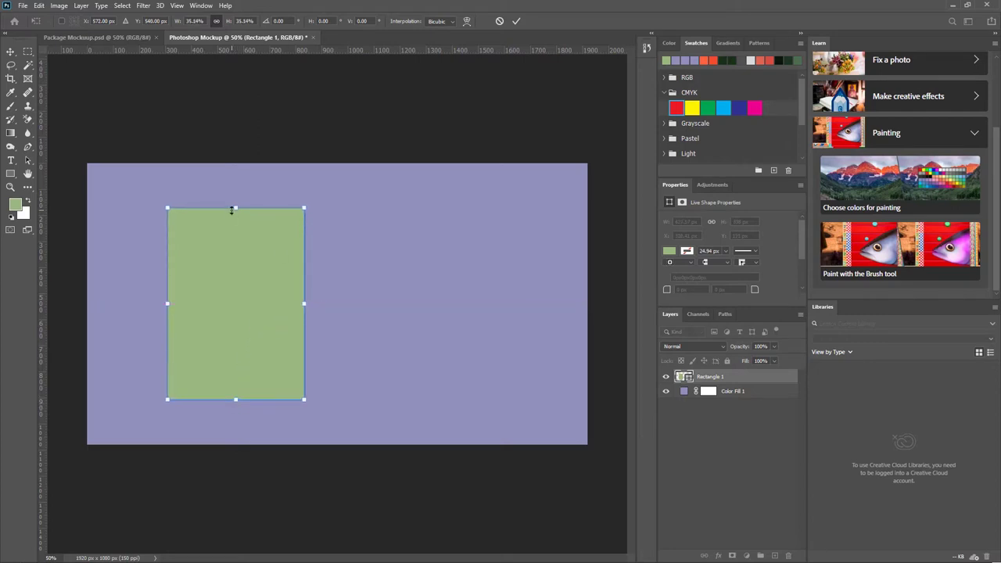
drag(244, 272, 245, 276)
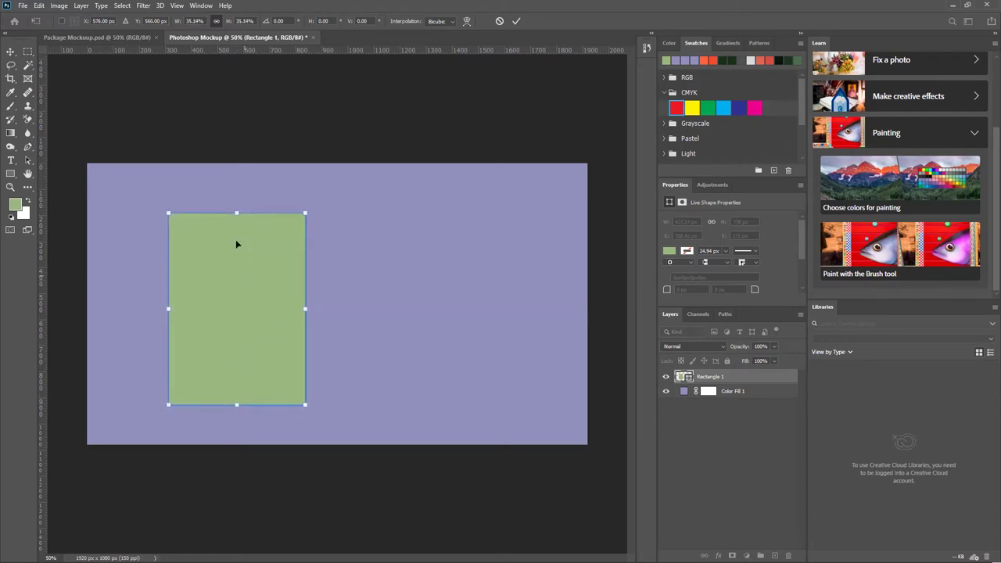
click(516, 21)
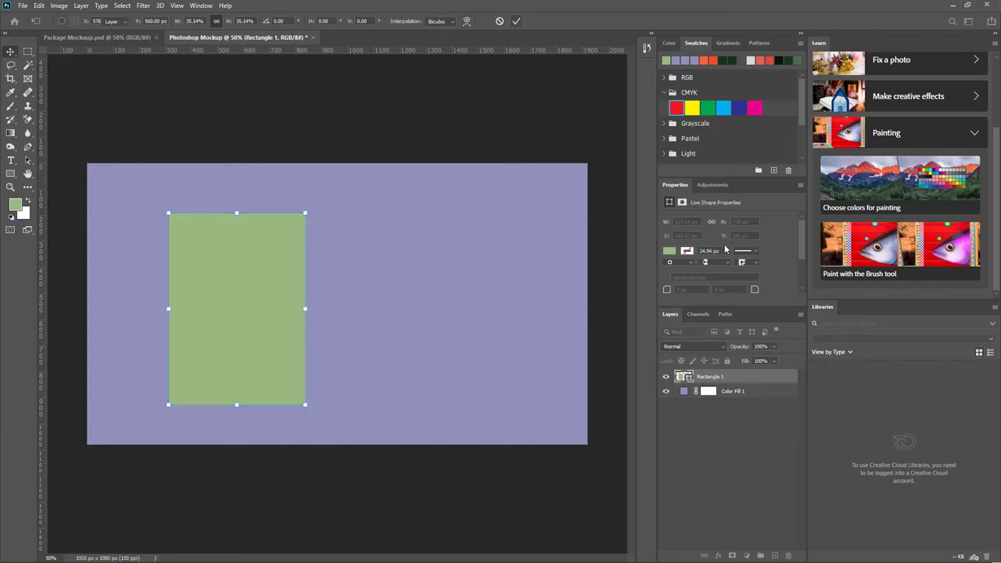
- Rename the rectangle's layer to 'Font Cover'
double_click(713, 377)
text(Fo)
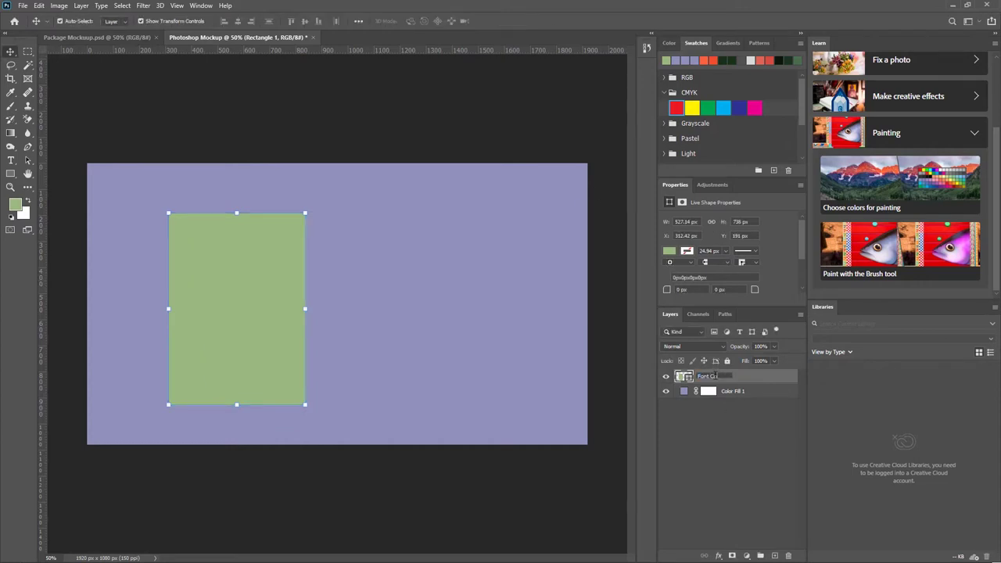
text(nt Cover)
key(Return)
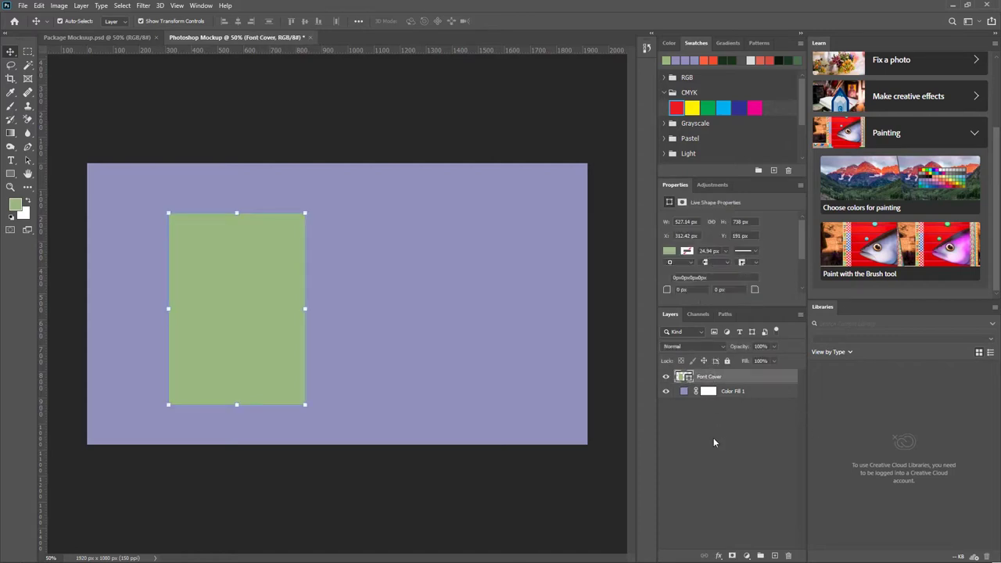
- Draw a second rectangle to the right and enter its width and height in Properties
click(10, 174)
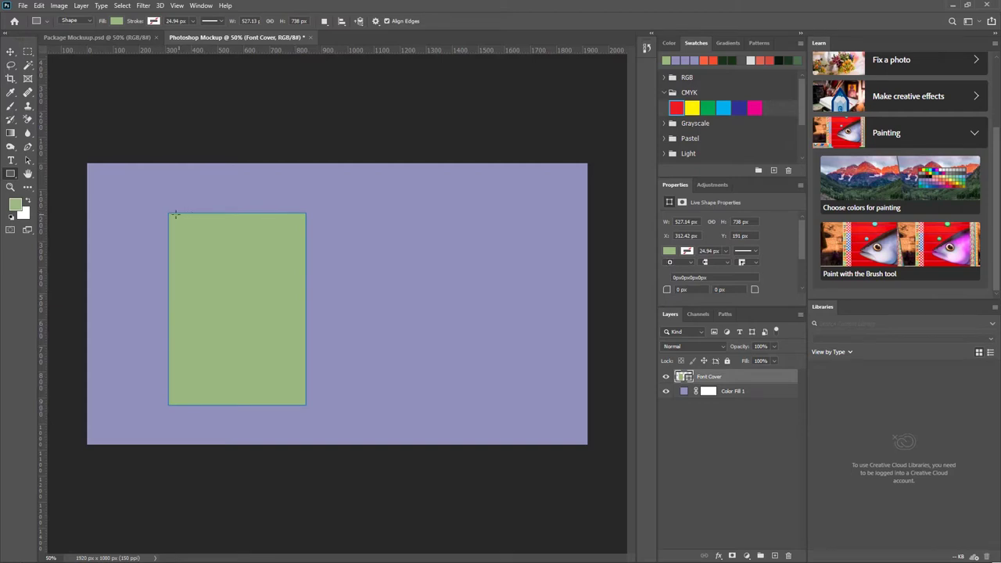
drag(168, 214, 305, 405)
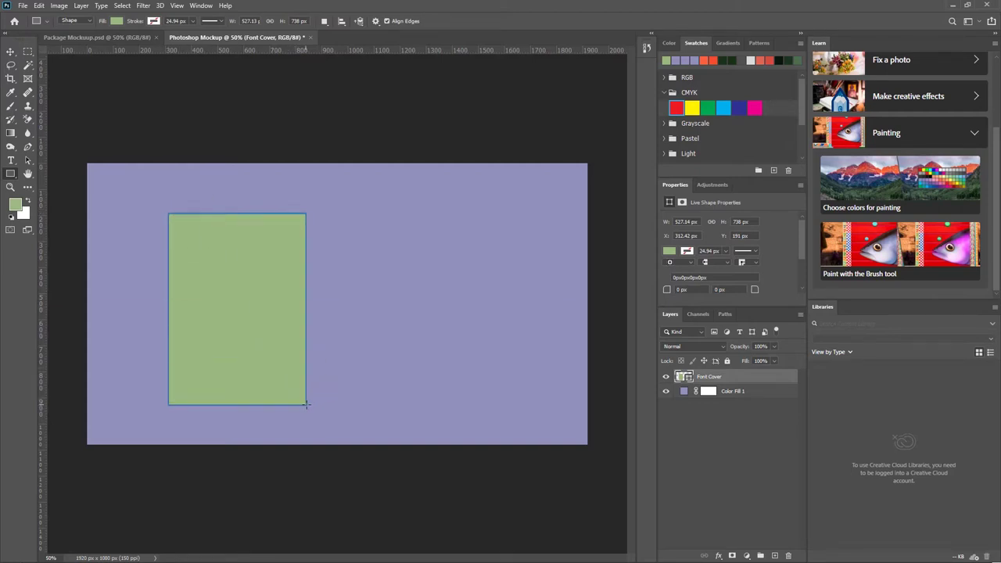
click(10, 52)
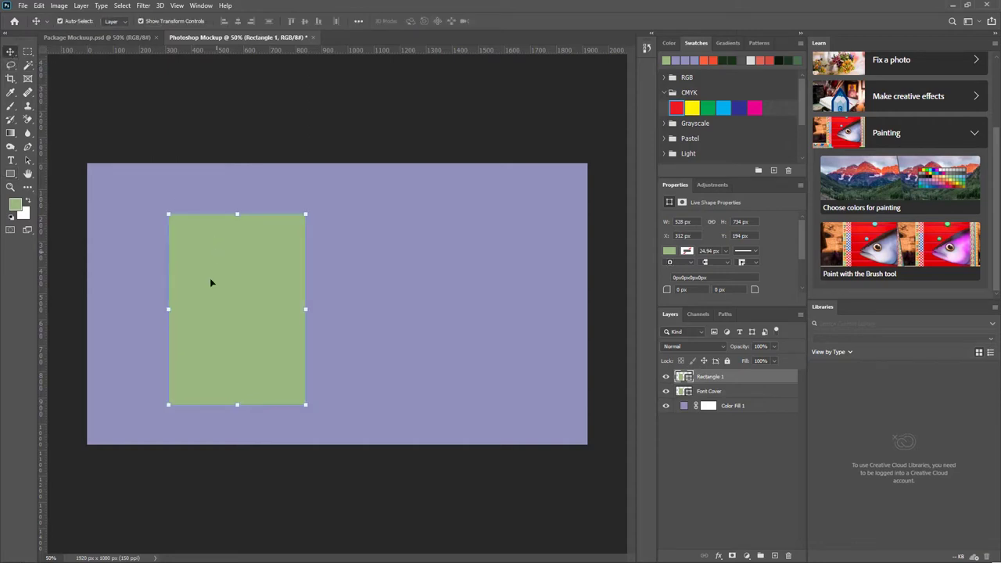
drag(210, 281, 400, 302)
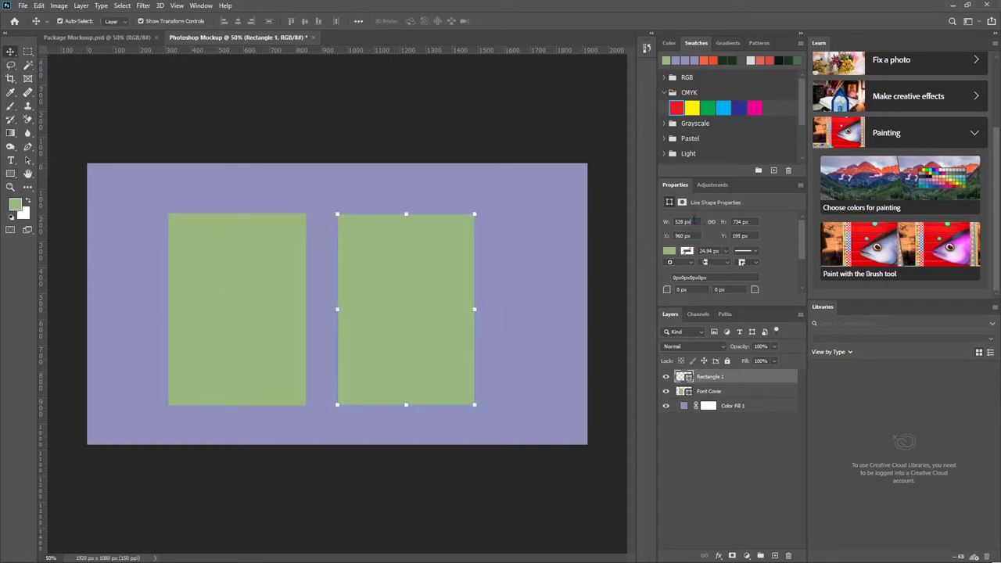
text(2)
text(500)
key(Tab)
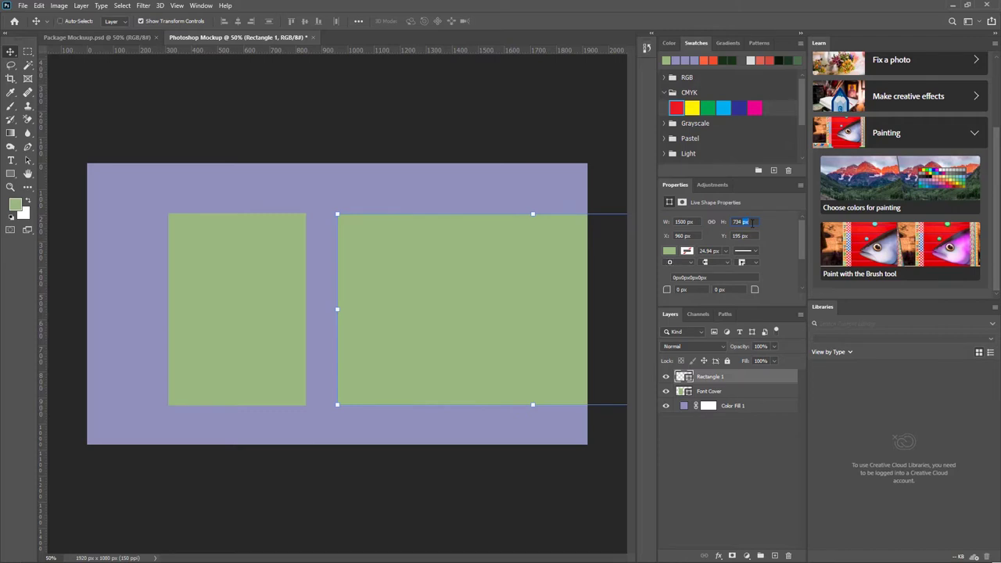
text(25)
key(Return)
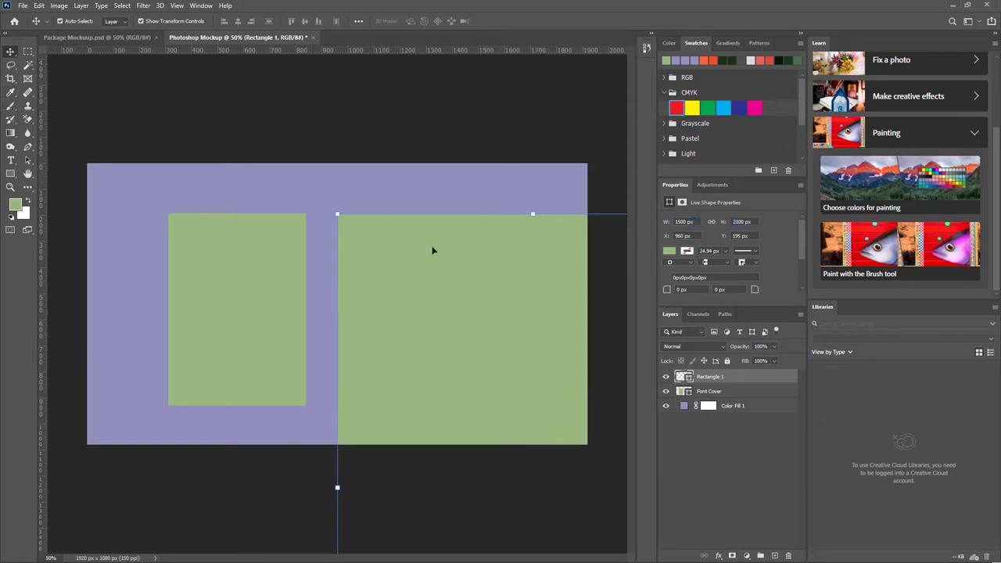
- Scale the right rectangle down with Ctrl+T to match the left cover
key(ctrl+t)
drag(515, 362, 480, 218)
drag(472, 286, 442, 244)
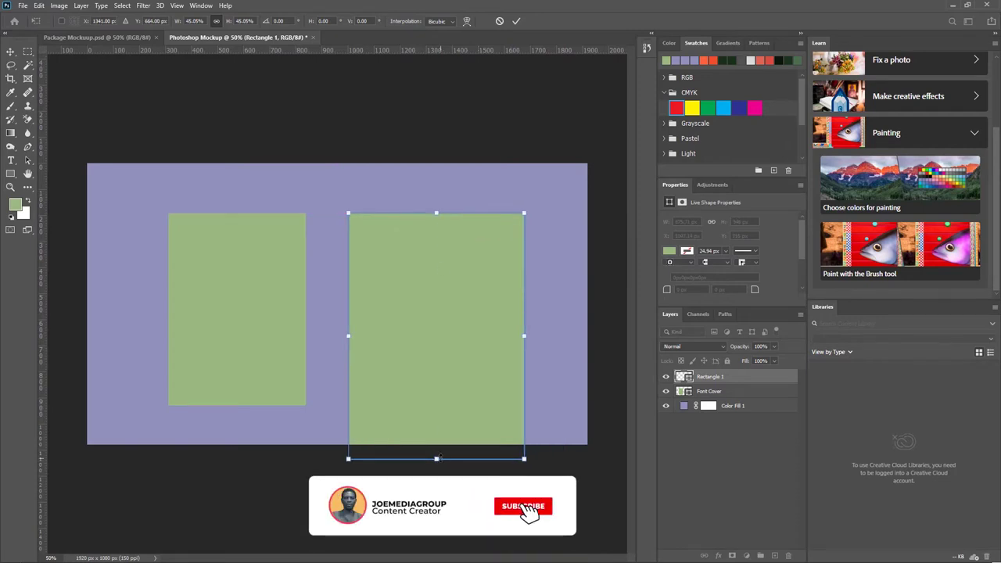
drag(437, 459, 440, 404)
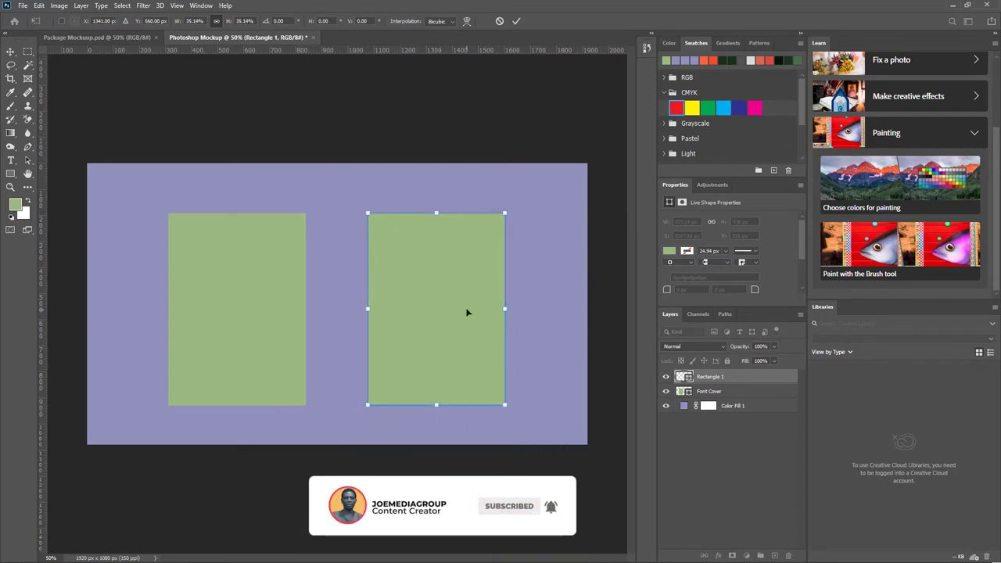
key(Return)
- Rename the right rectangle's layer to 'Back Cover'
double_click(710, 376)
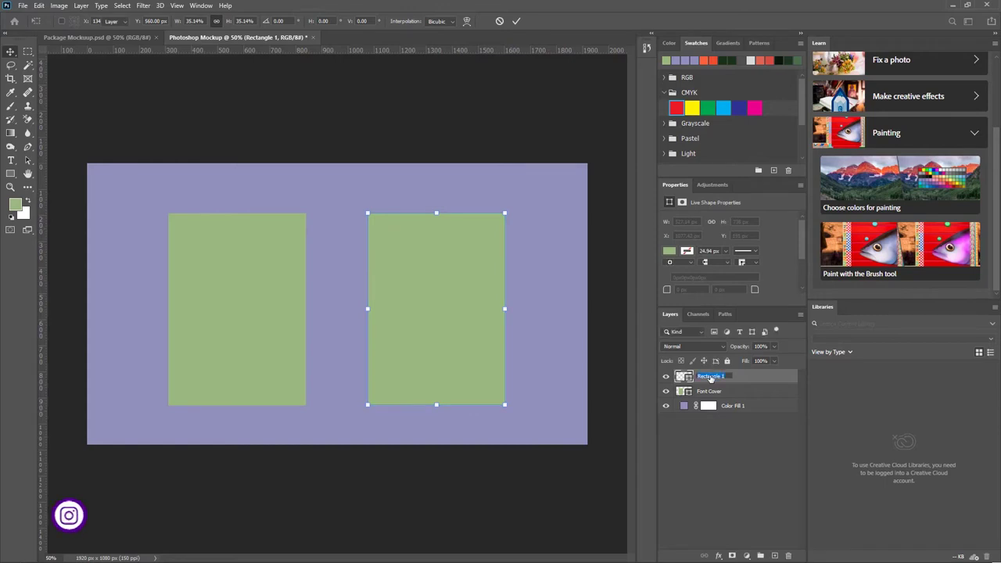
text(Back)
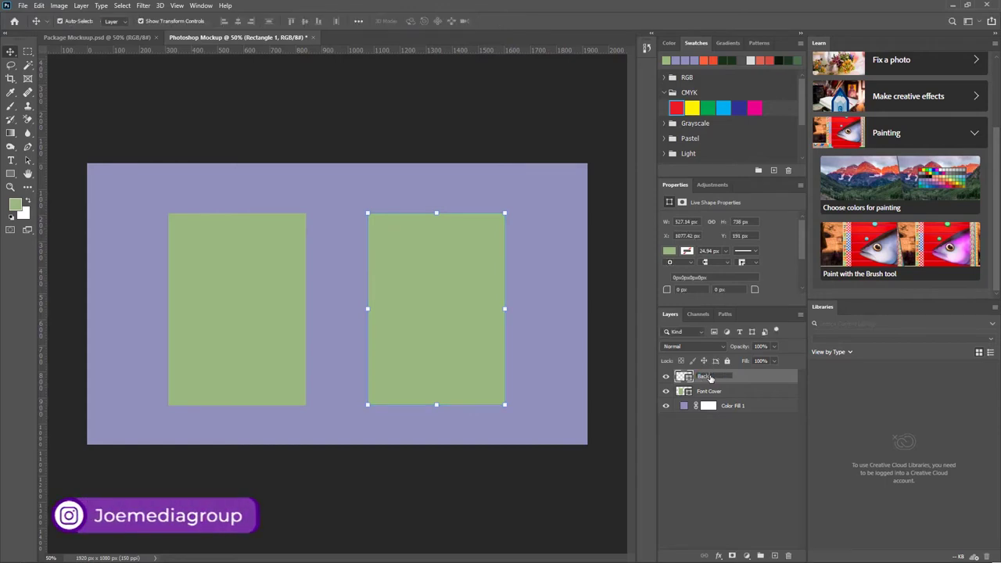
text( Cover)
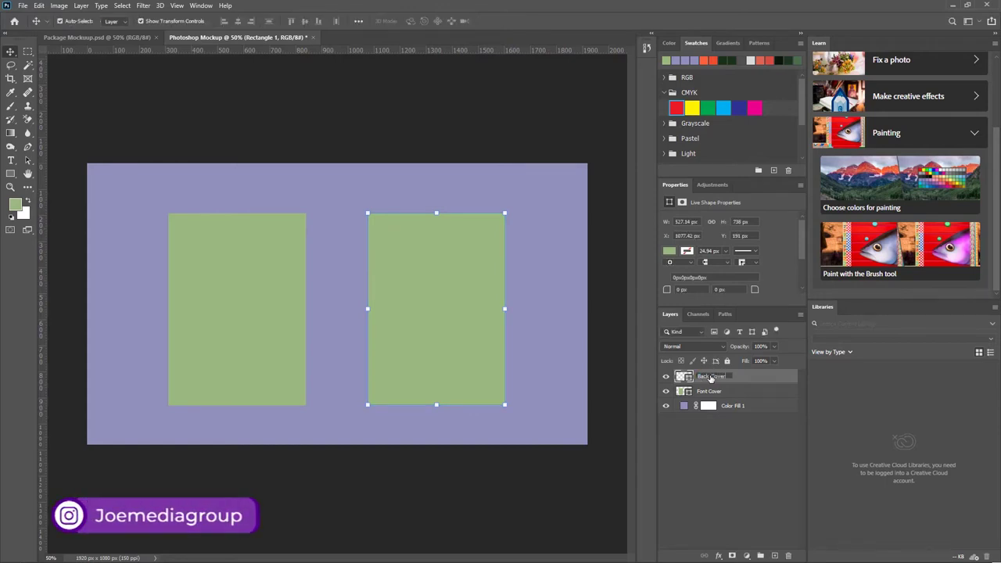
click(733, 442)
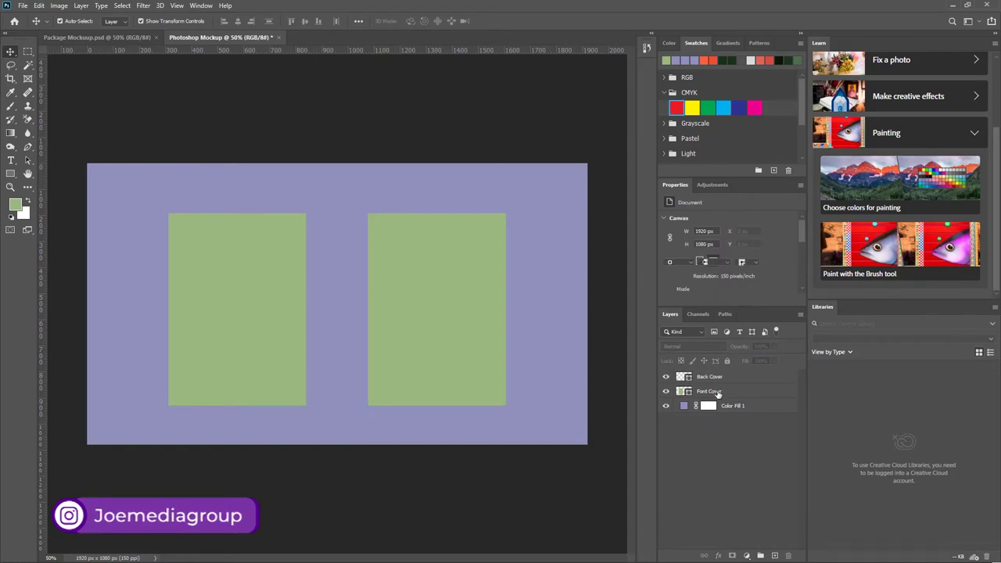
- Convert the Font Cover and Back Cover layers to smart objects
click(725, 392)
right_click(725, 391)
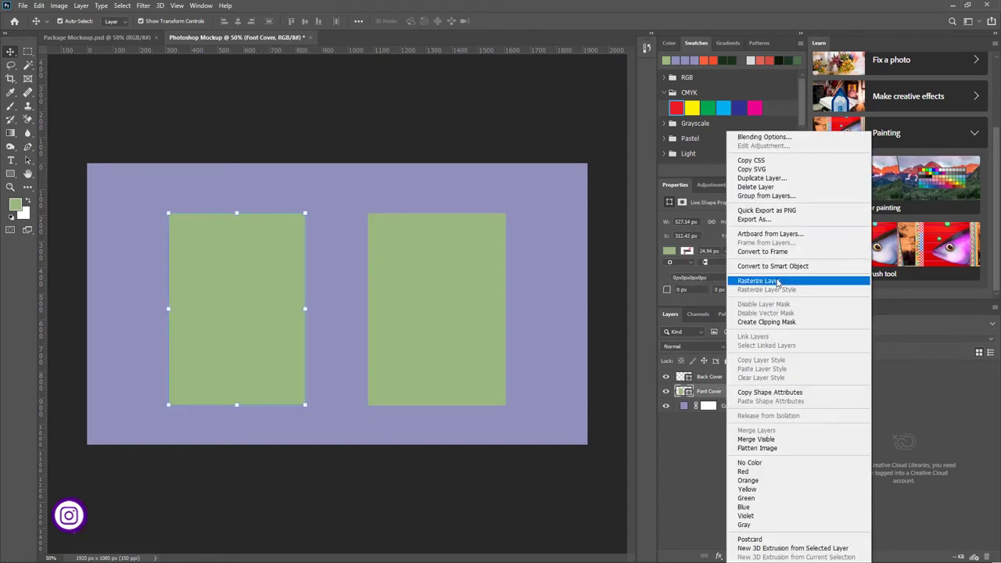
click(778, 268)
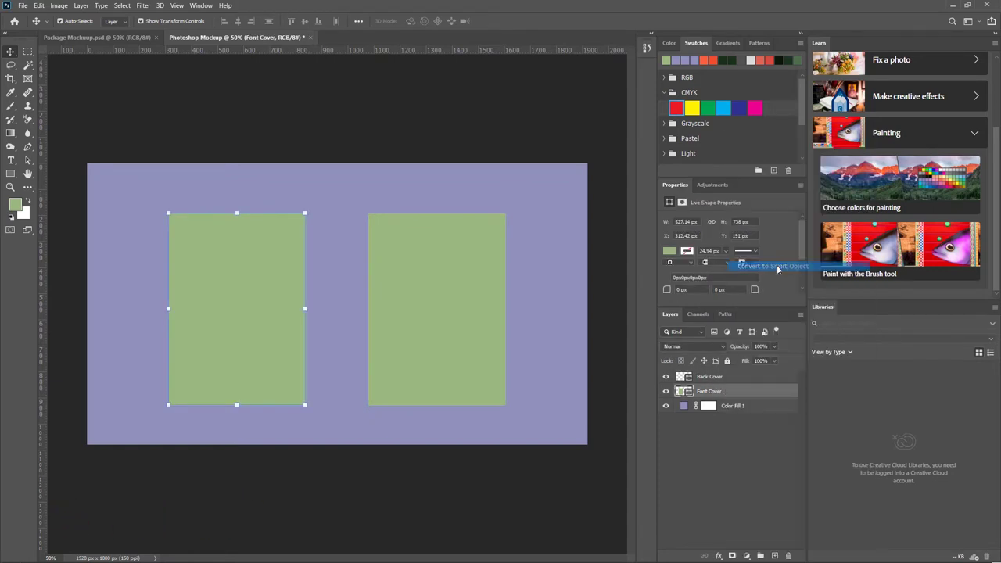
click(716, 378)
right_click(716, 378)
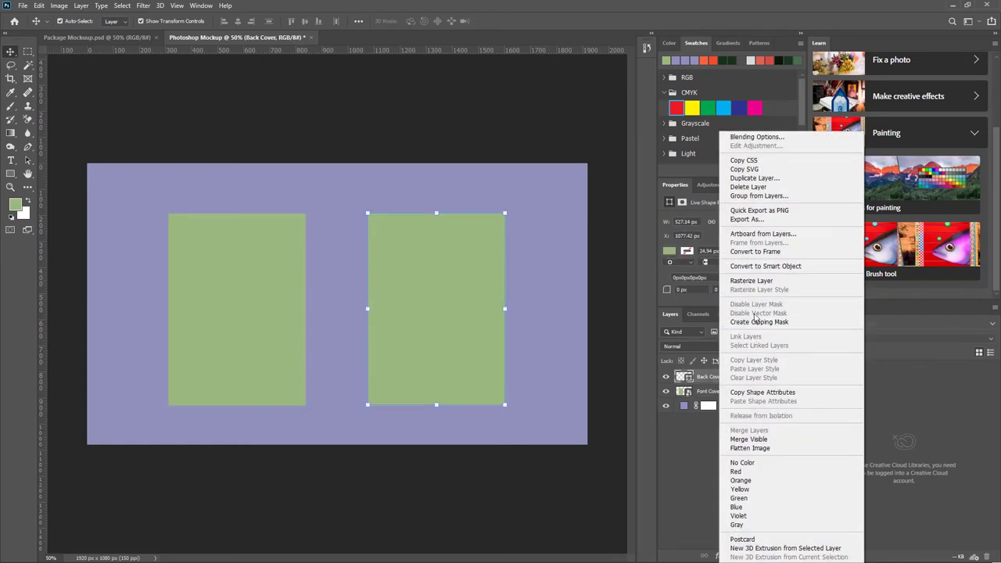
click(768, 267)
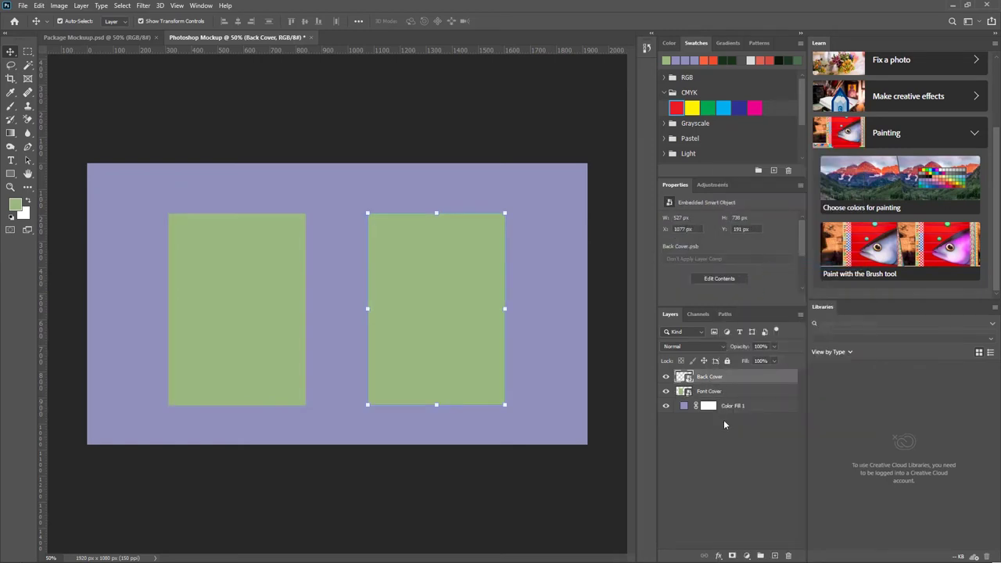
- Start a Drop Shadow layer effect on Font Cover
click(716, 391)
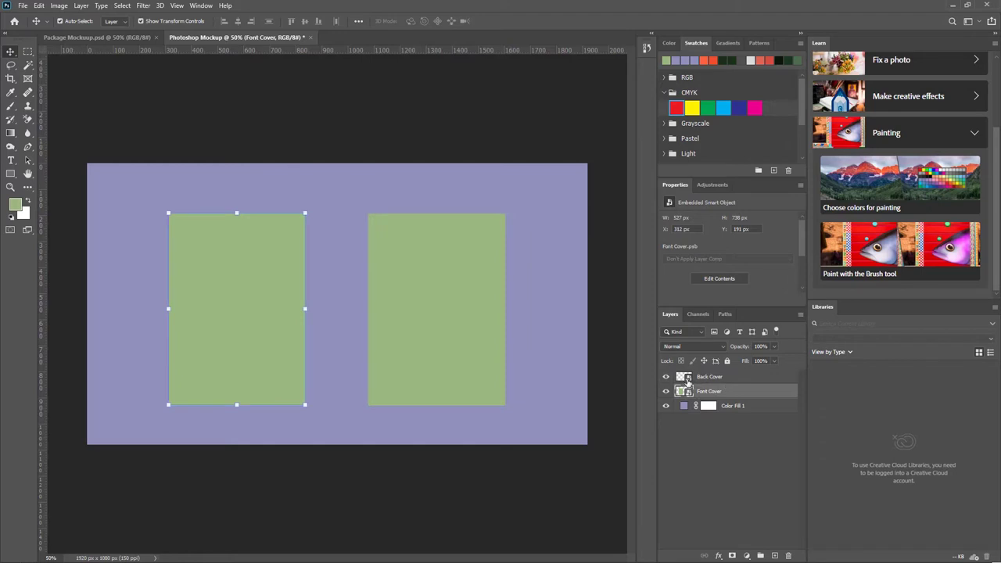
click(718, 555)
click(730, 552)
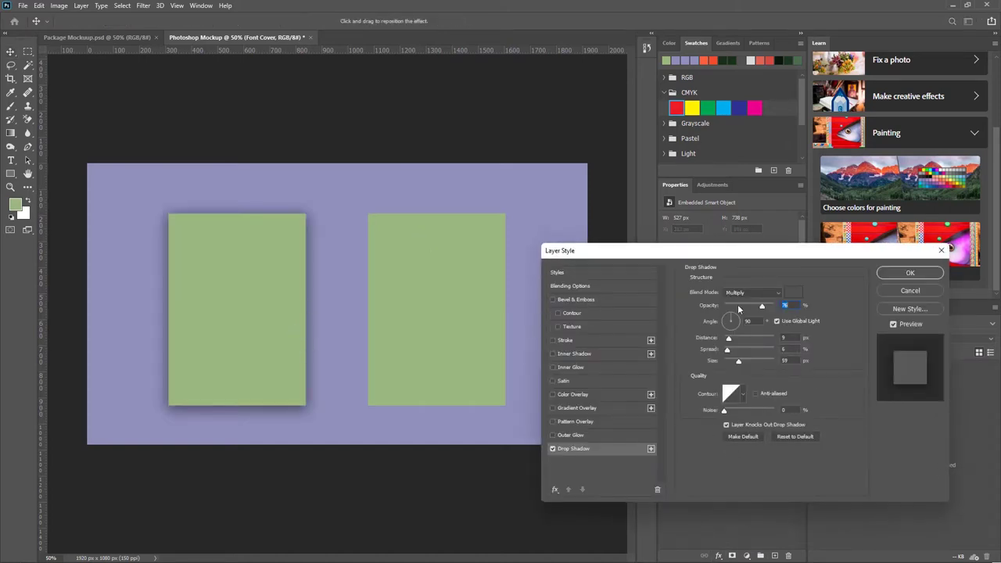
- Set Font Cover's drop shadow to 66% opacity with 13% spread
drag(761, 309, 757, 306)
drag(727, 351, 732, 354)
click(909, 272)
- Give Back Cover a matching drop shadow
click(450, 322)
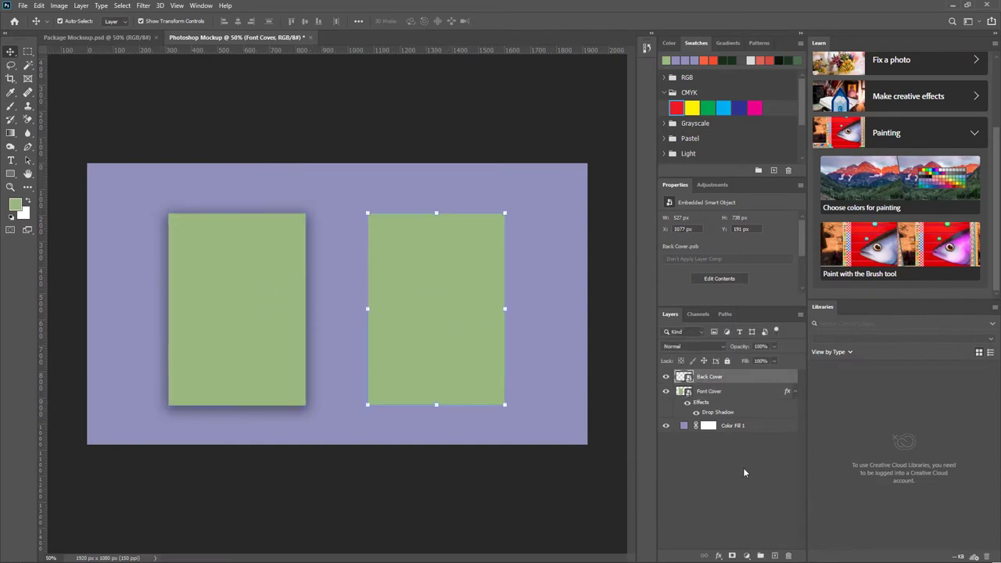
click(718, 555)
click(735, 548)
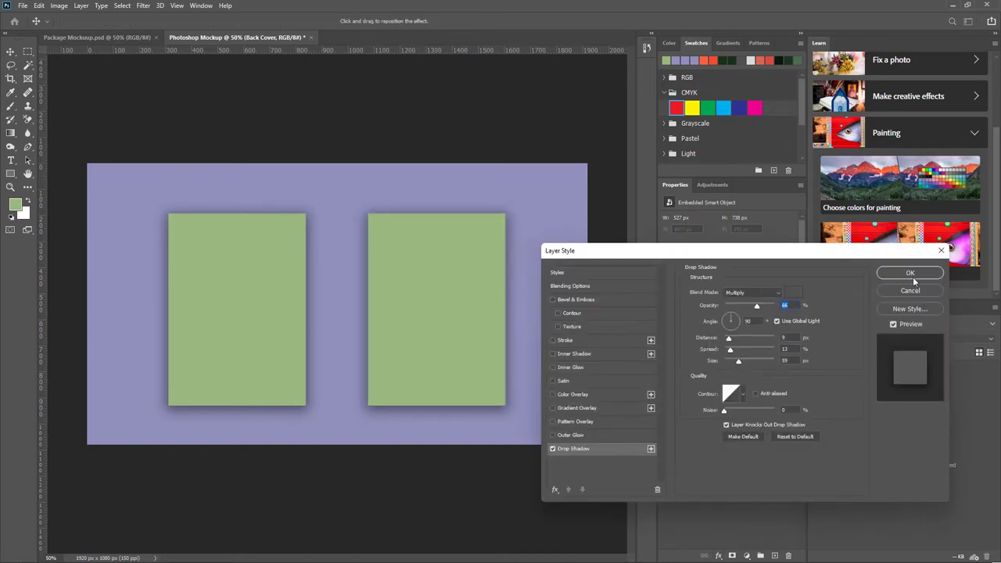
click(909, 273)
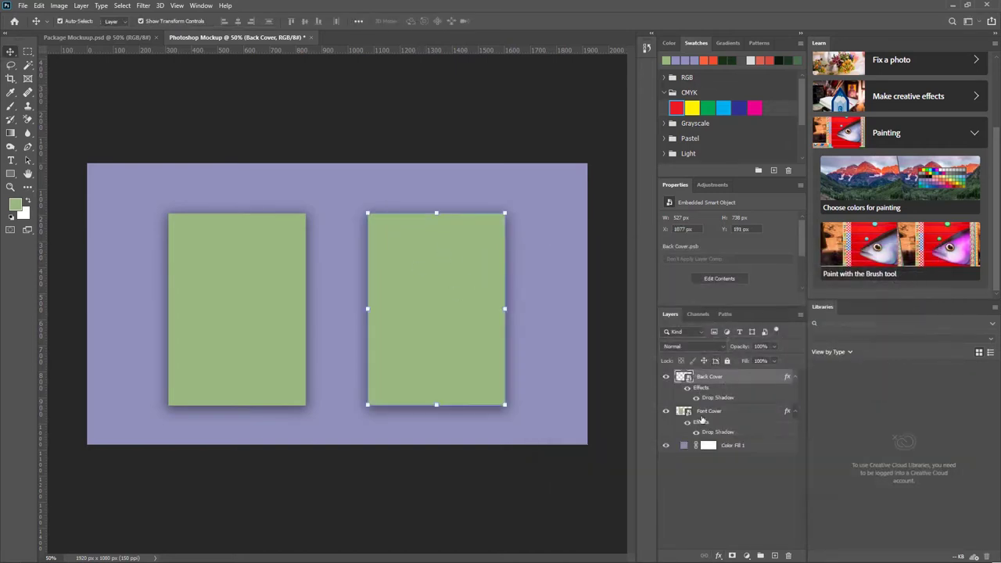
click(706, 412)
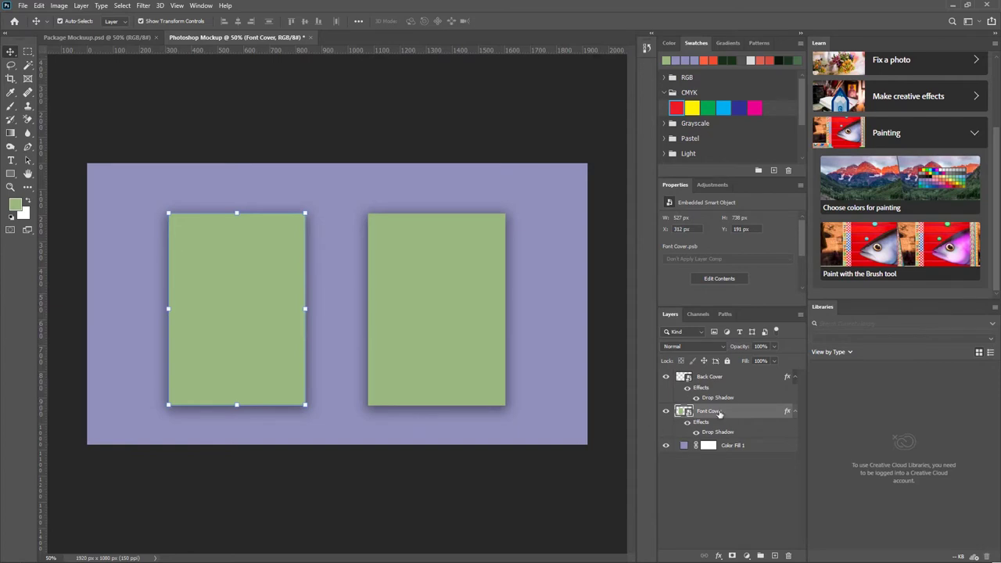
- Open the Font Cover smart object and Place Linked the PS COURSE COVER full file
double_click(682, 411)
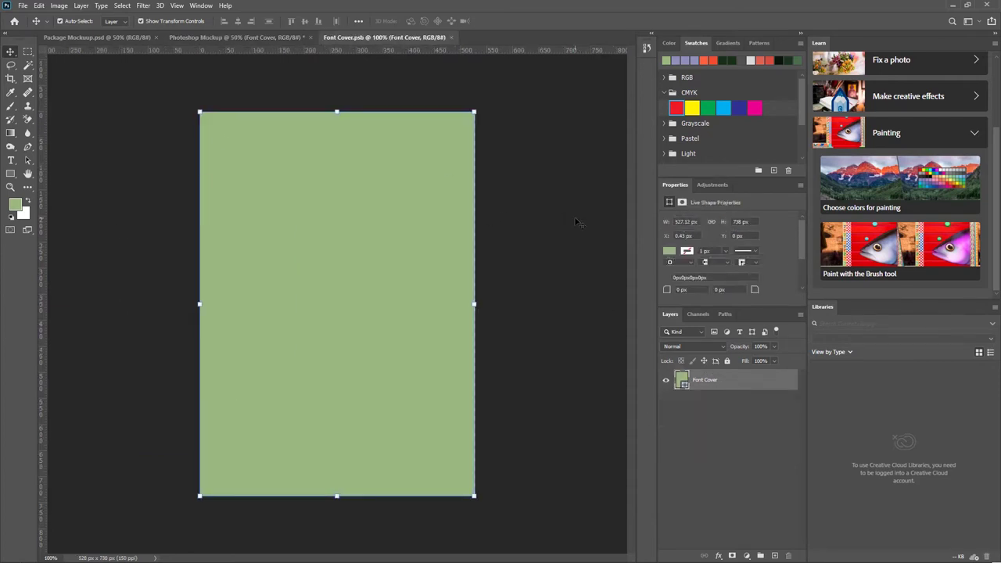
click(579, 223)
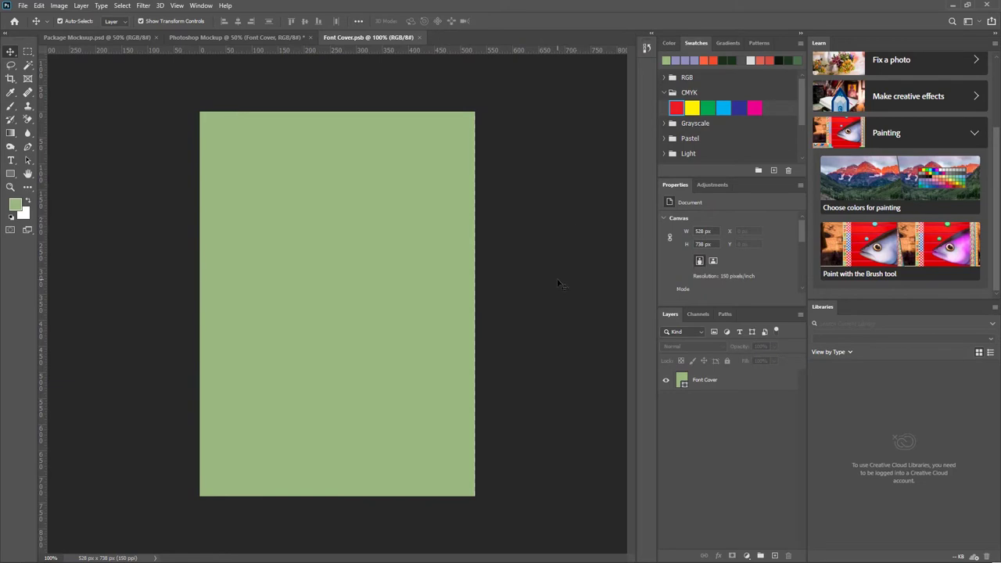
click(22, 5)
click(43, 222)
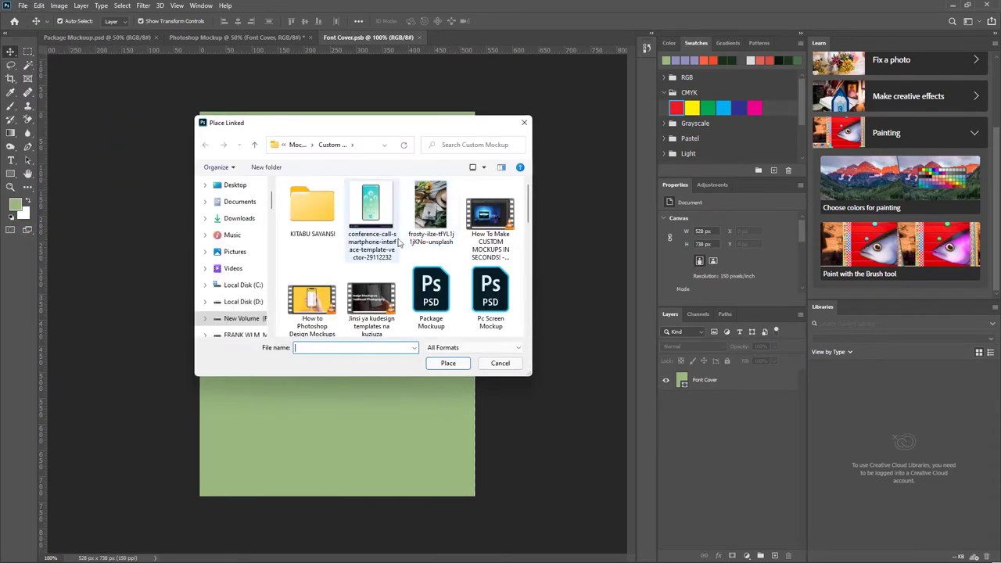
scroll(399, 243, down, 5)
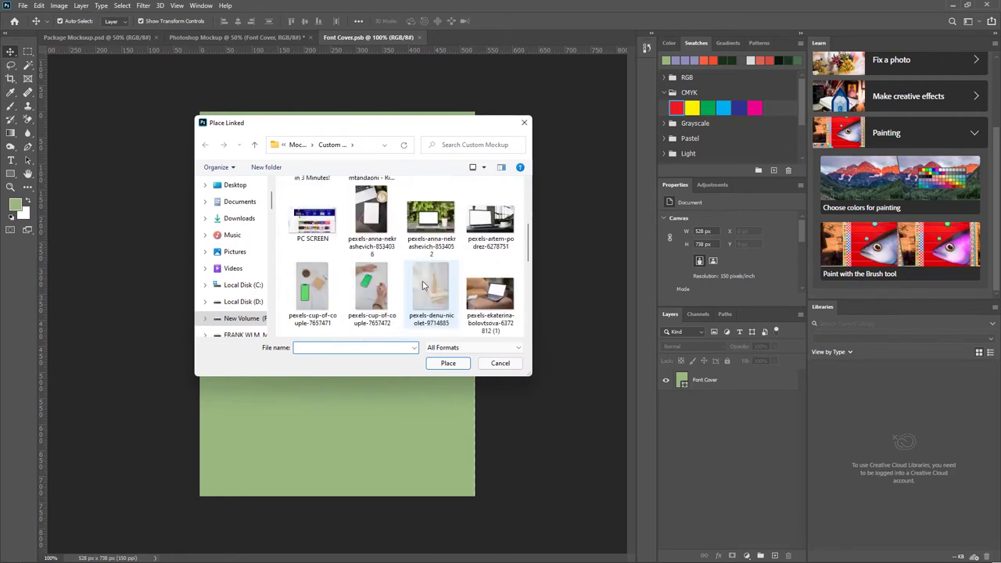
scroll(422, 285, down, 1)
scroll(422, 285, down, 2)
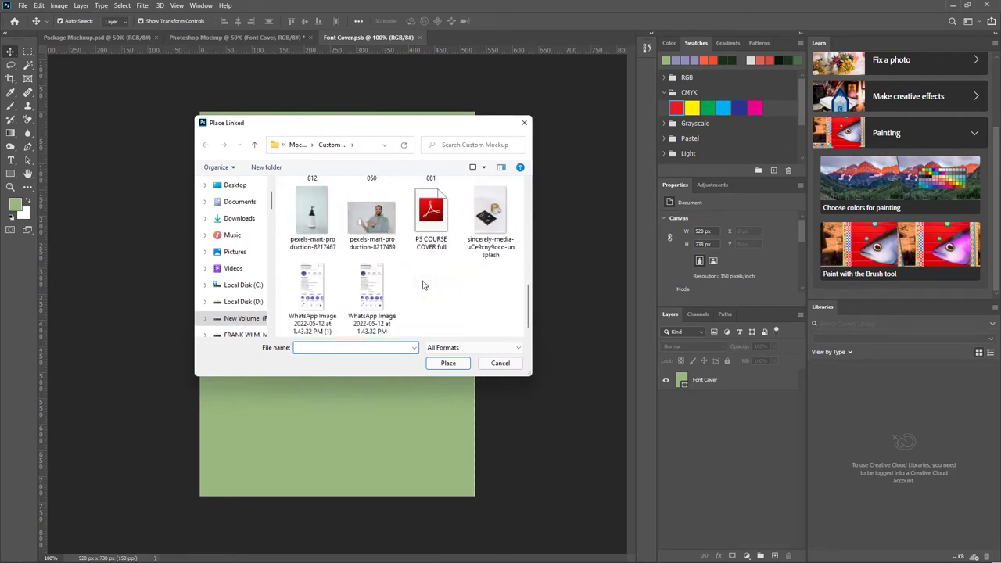
click(428, 233)
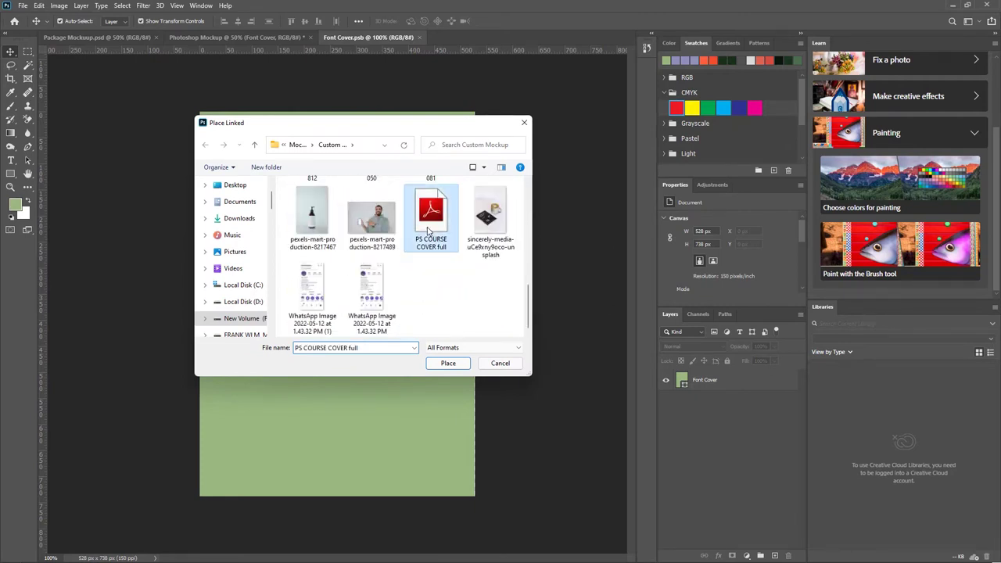
click(446, 363)
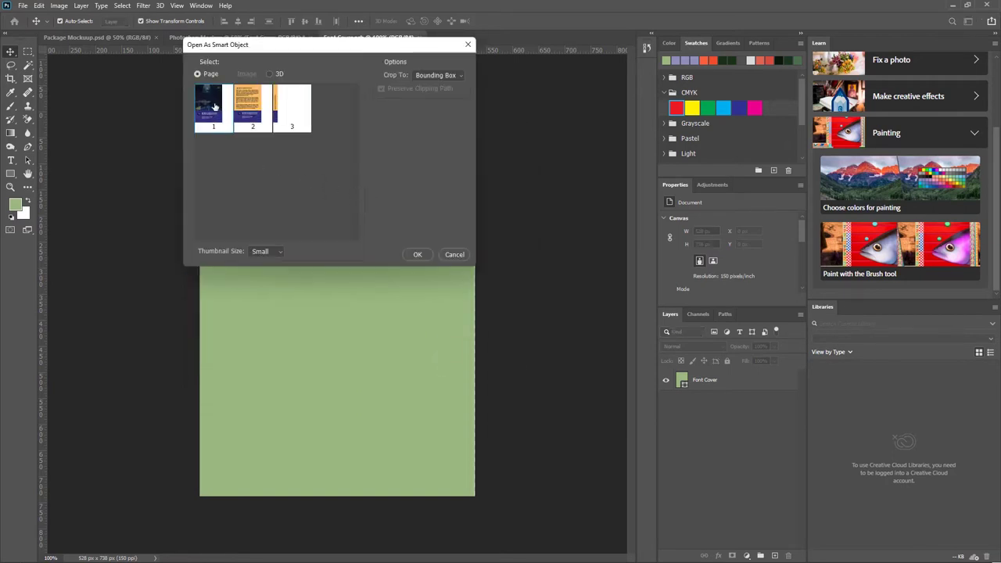
- Place page 1 stretched to the canvas width, commit it, and save the contents
double_click(211, 104)
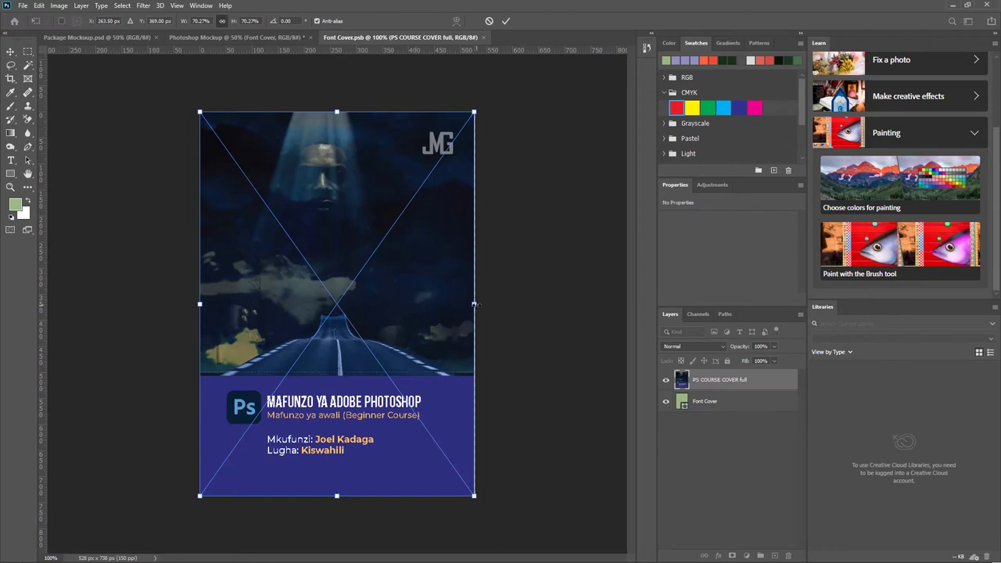
drag(473, 304, 481, 304)
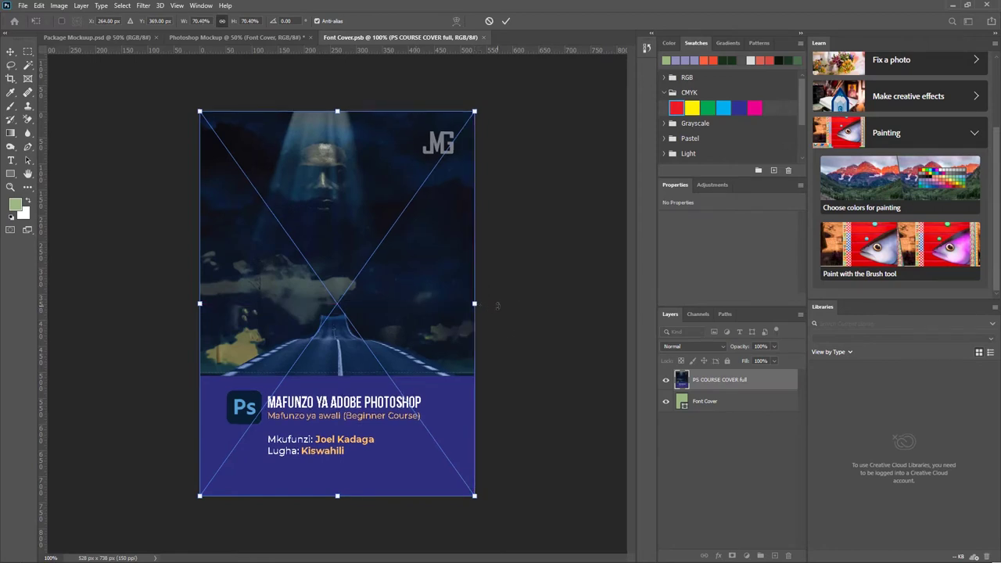
click(506, 22)
click(569, 253)
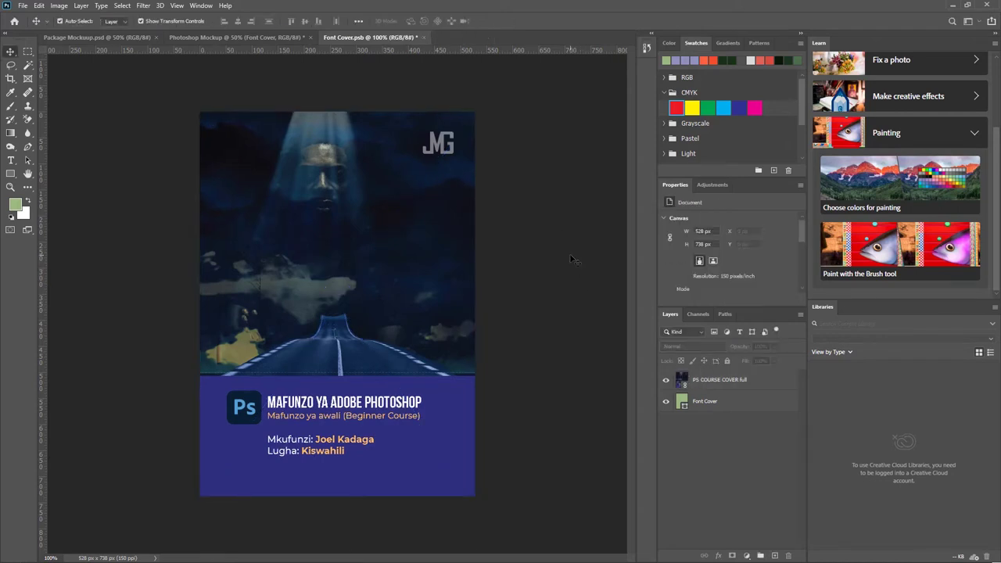
key(ctrl+s)
- Open the Back Cover smart object's contents and select its green back cover layer
click(206, 39)
click(206, 39)
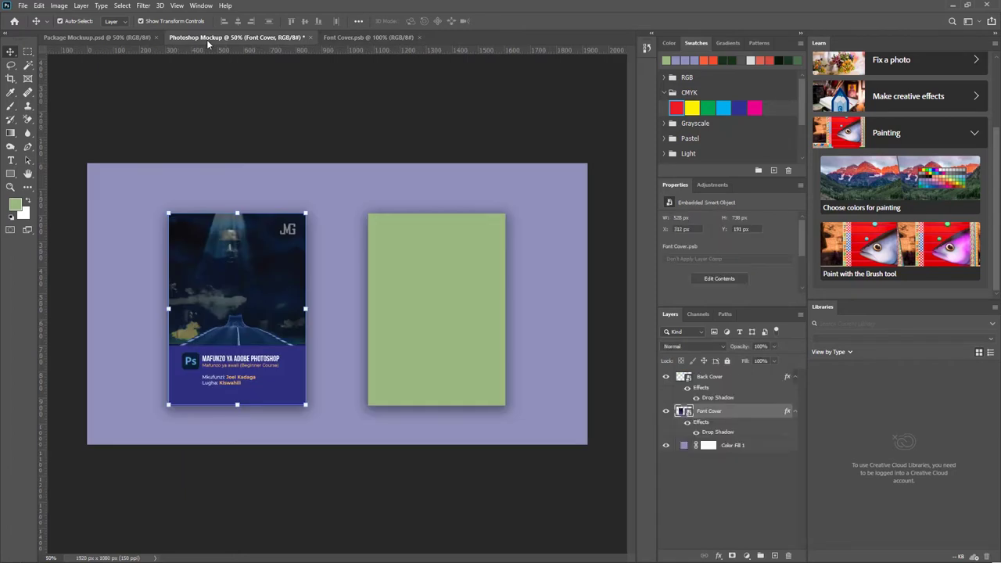
click(362, 536)
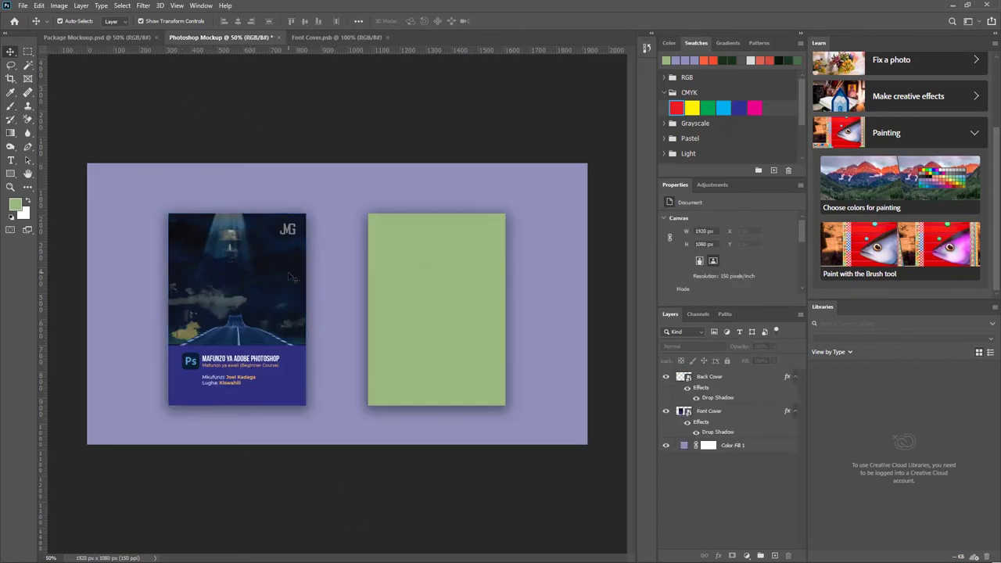
click(460, 319)
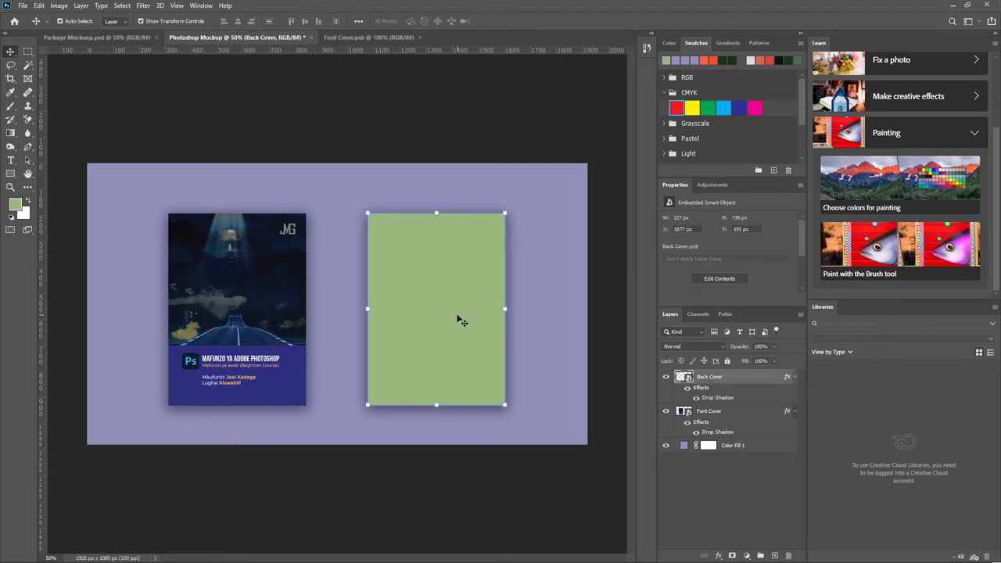
double_click(682, 376)
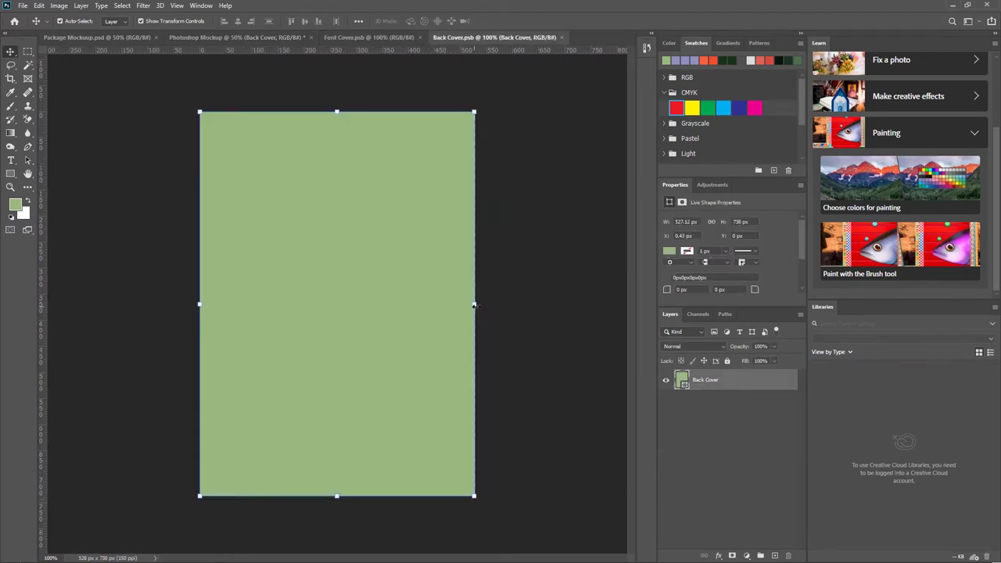
click(474, 305)
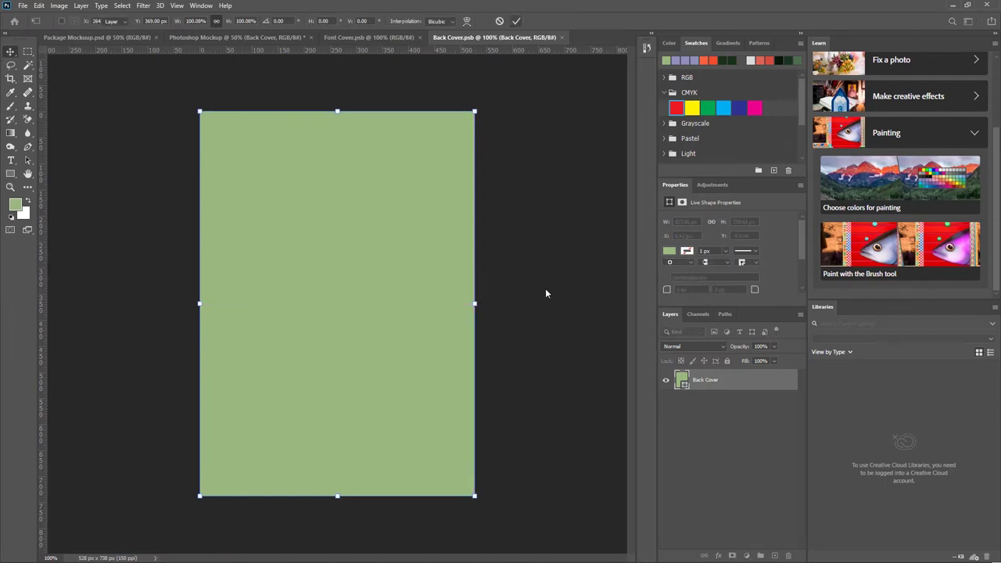
key(Return)
click(569, 270)
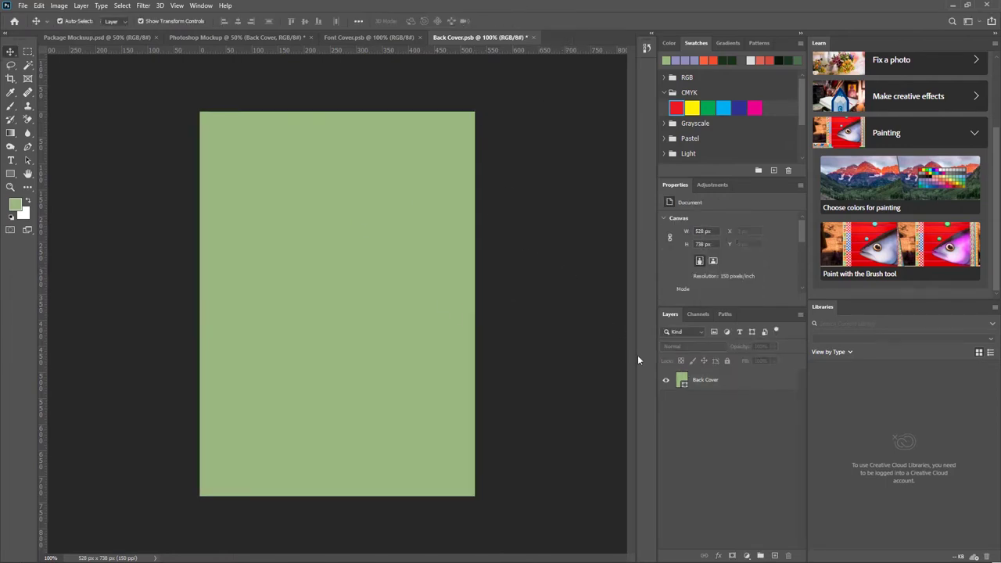
click(285, 204)
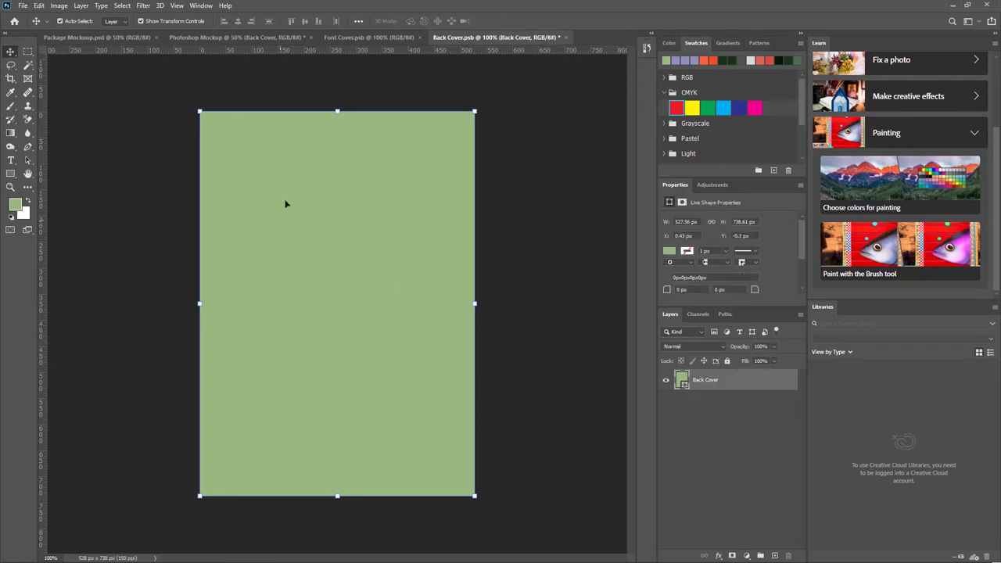
- Place page 2 of the PS COURSE COVER full PDF as a linked file and commit it
click(22, 6)
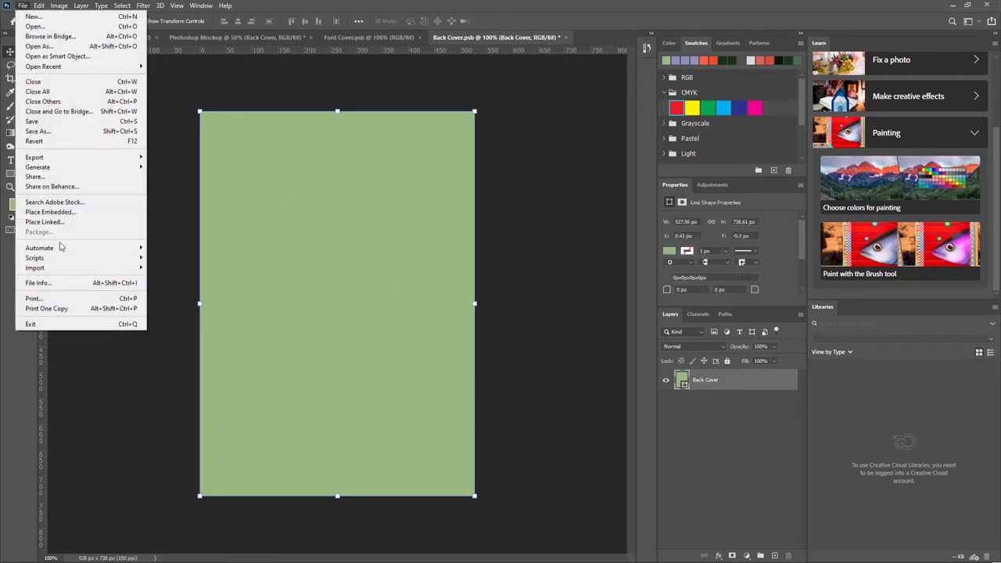
click(46, 223)
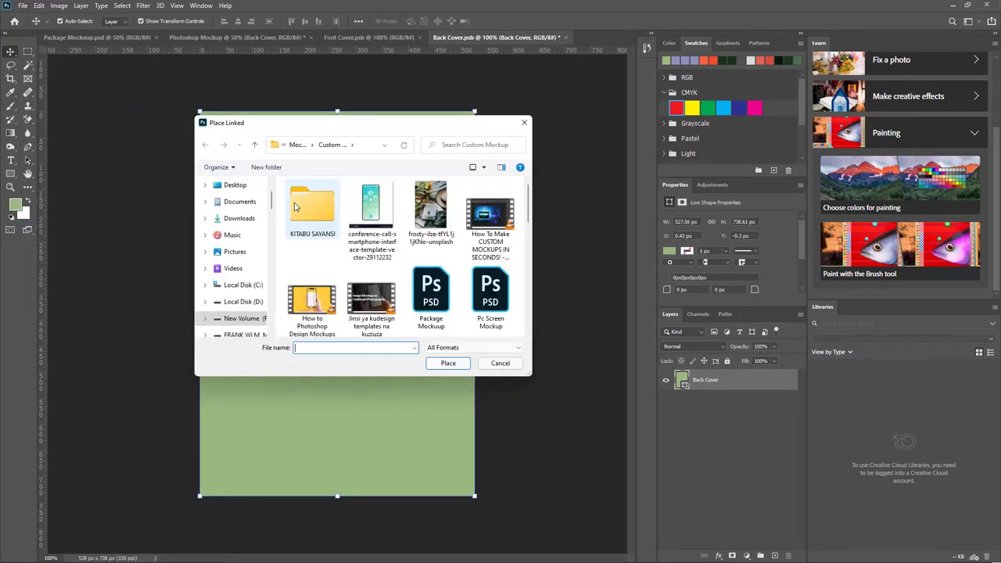
drag(529, 201, 529, 291)
double_click(430, 256)
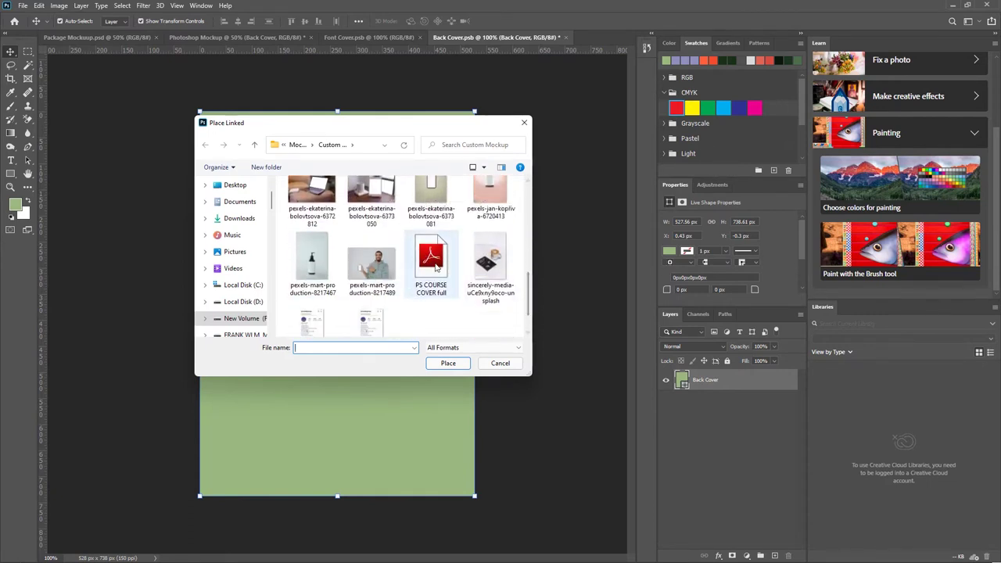
click(239, 106)
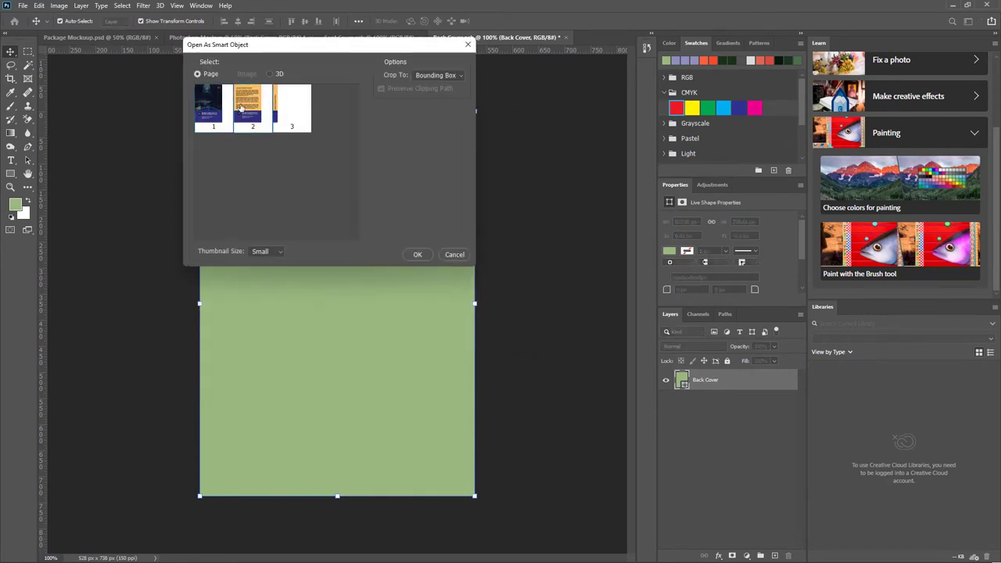
click(415, 255)
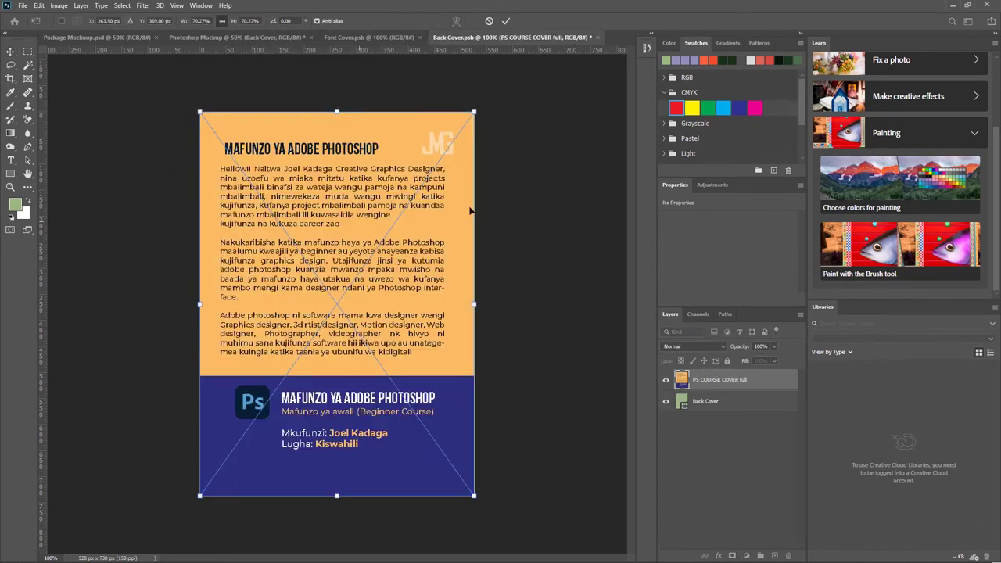
click(506, 21)
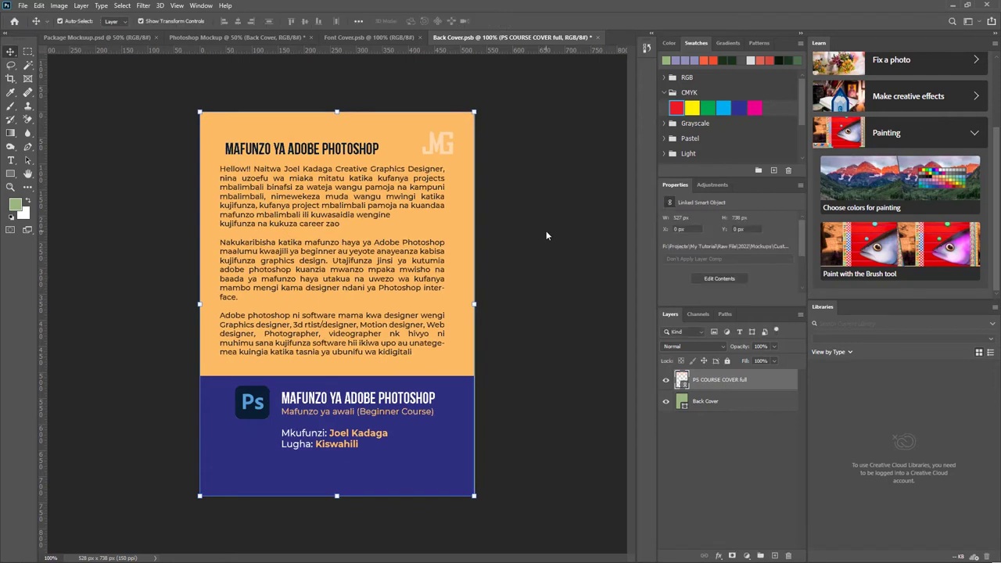
click(547, 235)
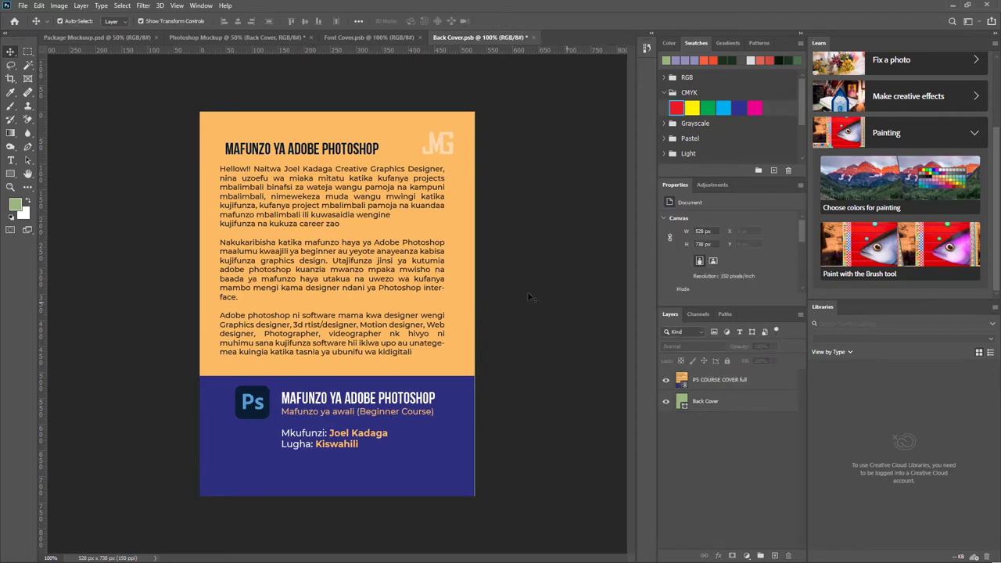
click(250, 36)
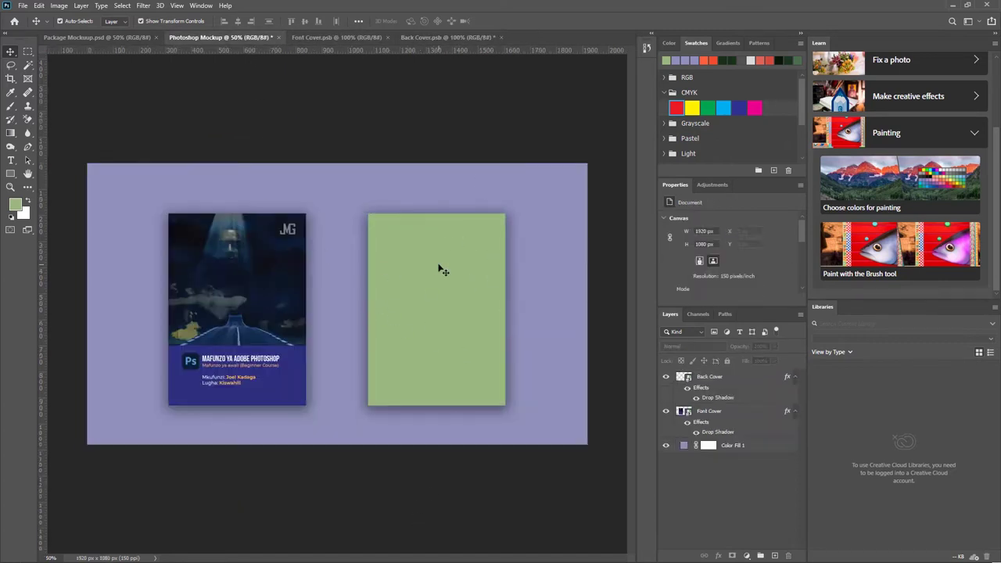
- Save the Back Cover.psb contents so the mockup shows the orange text page
click(441, 38)
key(ctrl+s)
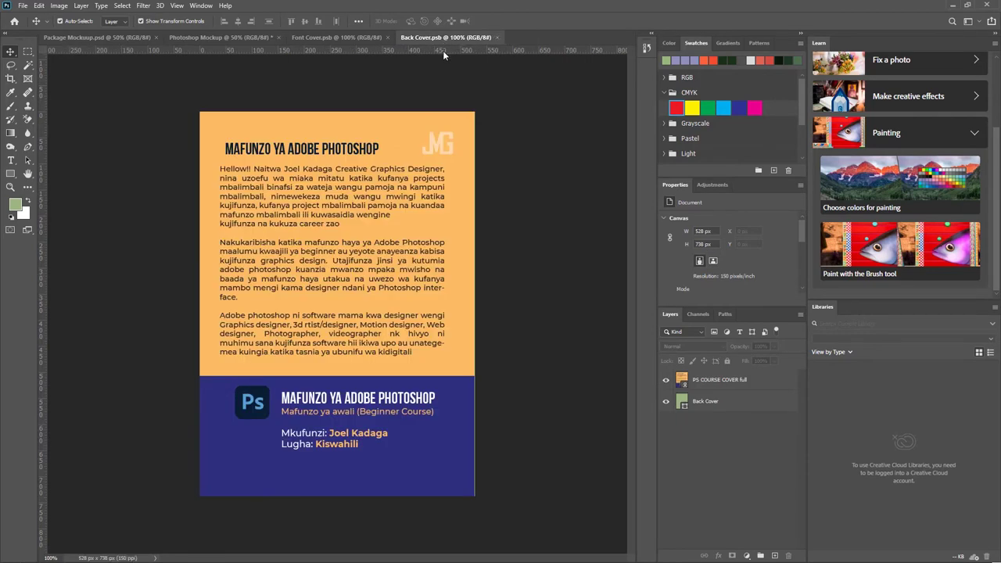
click(216, 37)
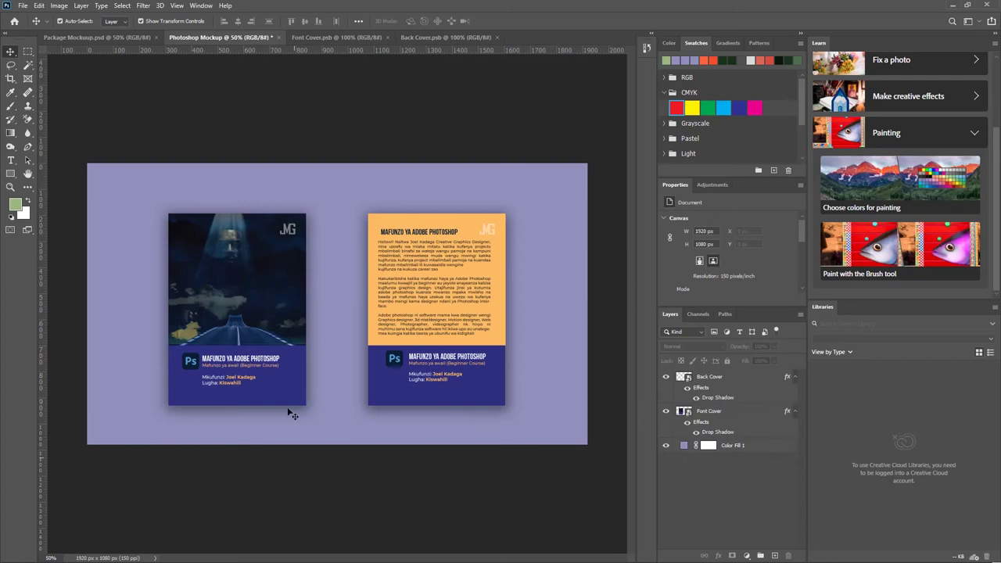
- Shift the Font Cover right on the mockup, closer to the back cover
click(248, 270)
click(478, 287)
click(241, 299)
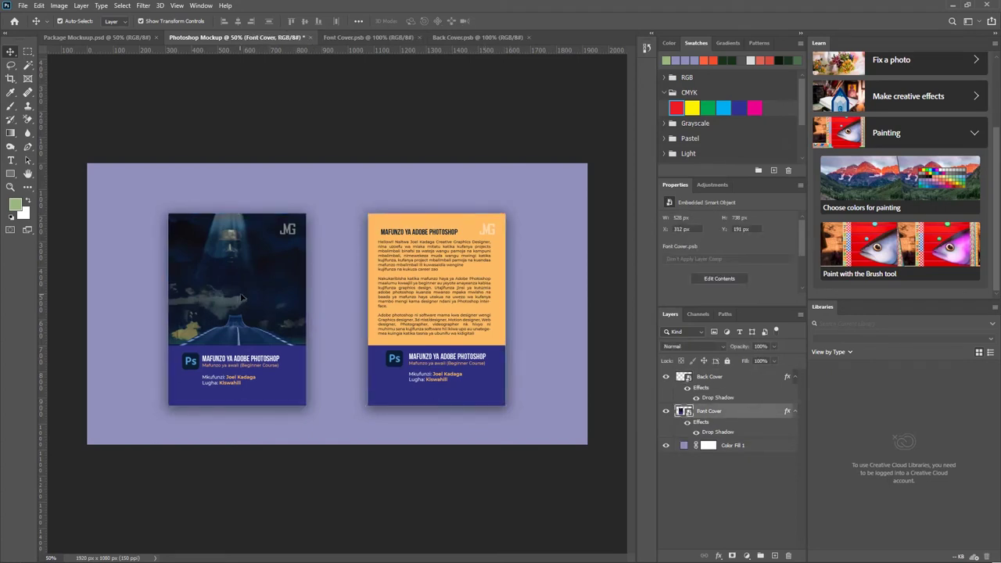
drag(241, 300, 268, 298)
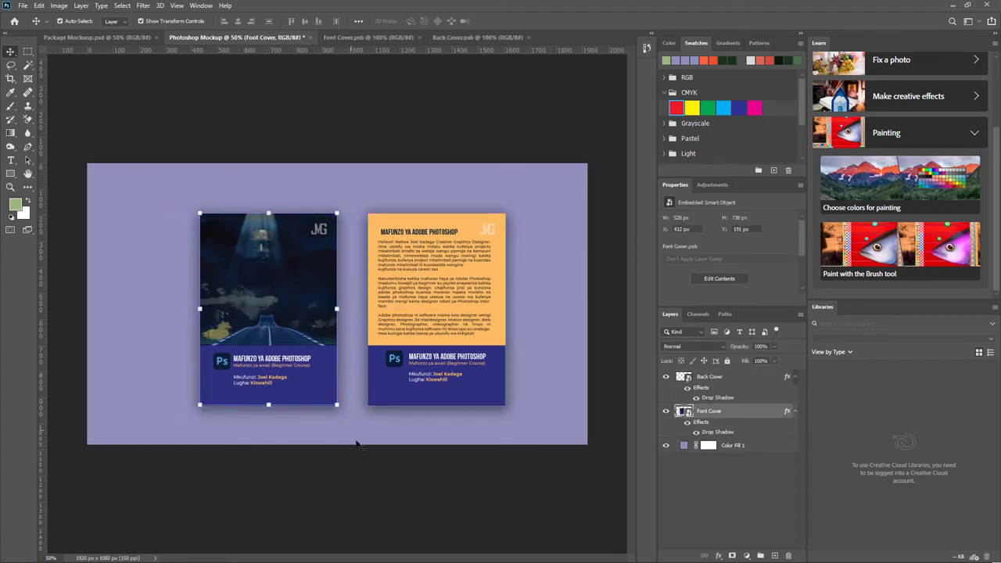
click(428, 464)
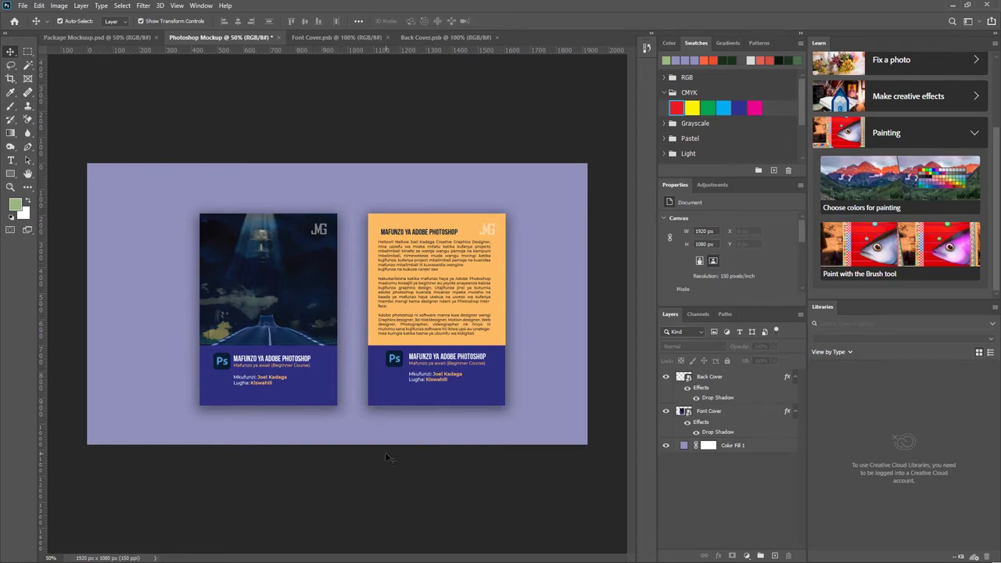
- Start Save As on the computer and create a new folder named Custom Mockup
click(19, 7)
click(62, 132)
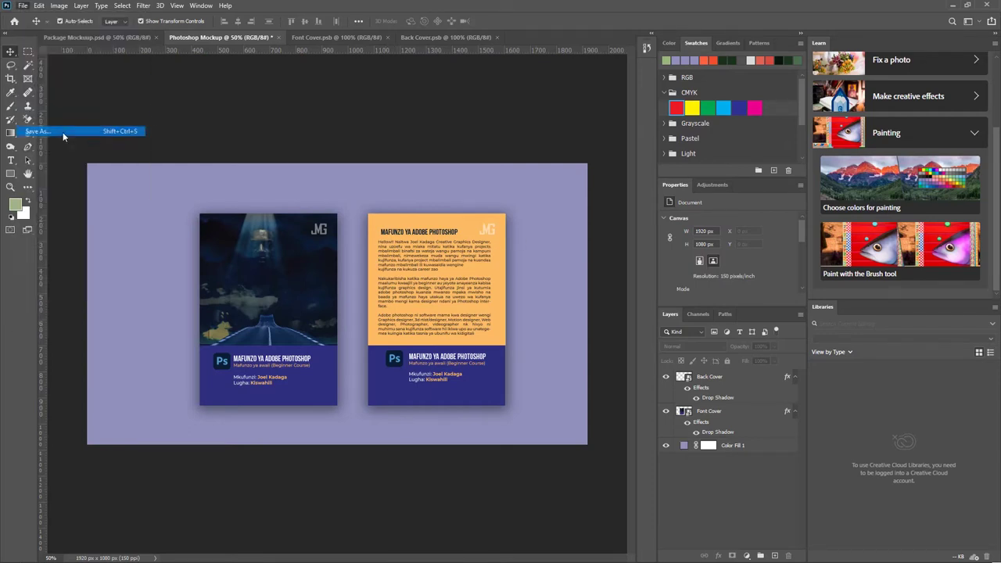
click(391, 292)
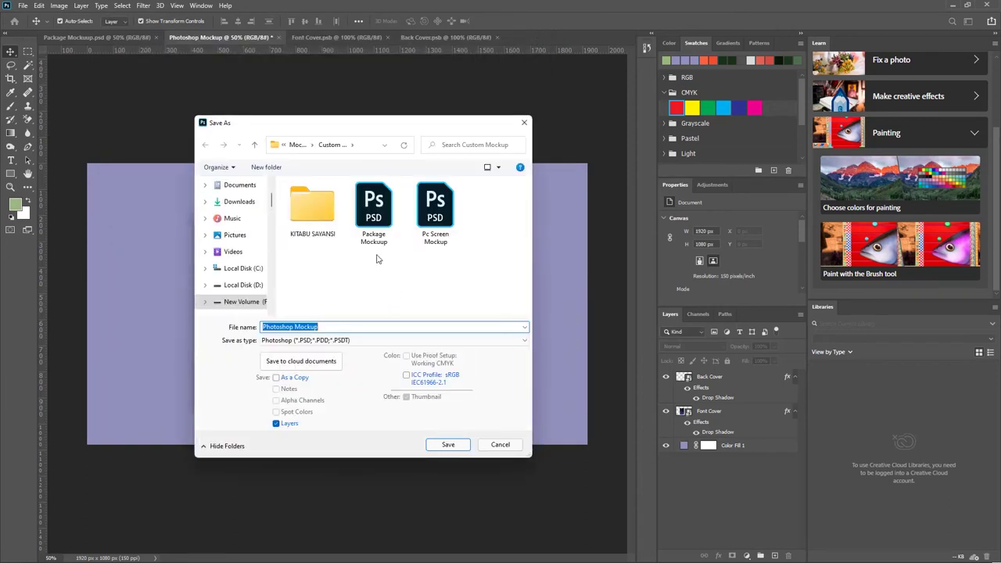
click(347, 264)
right_click(347, 264)
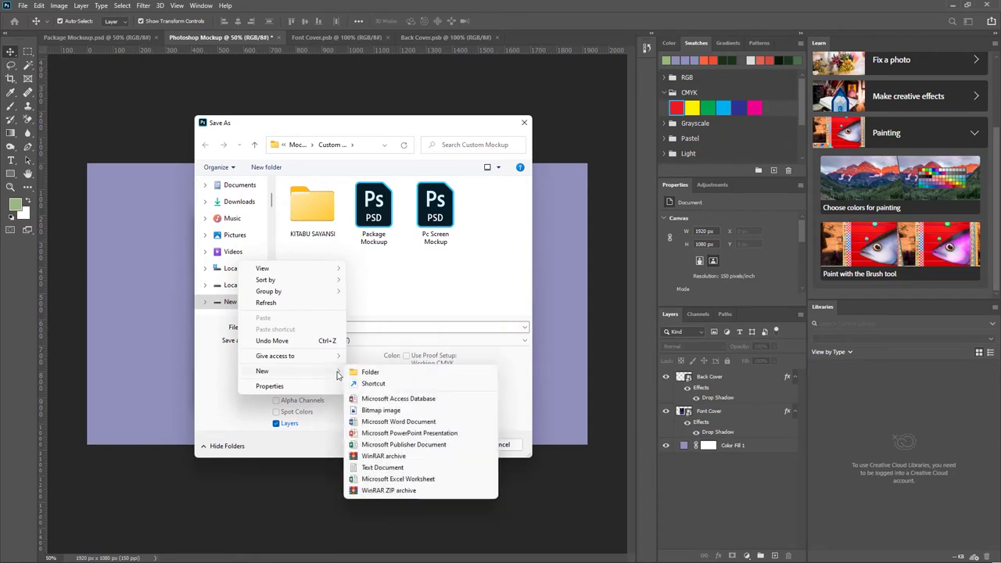
click(356, 372)
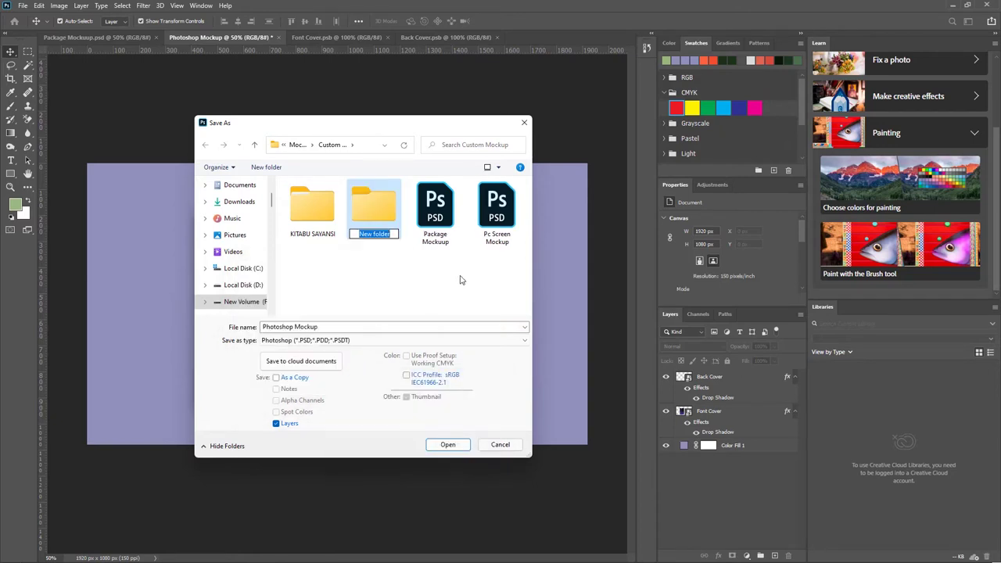
text(Custom Mockup)
key(Return)
- Save Photoshop Mockup.psd into the Custom Mockup folder, accepting the format options
double_click(381, 217)
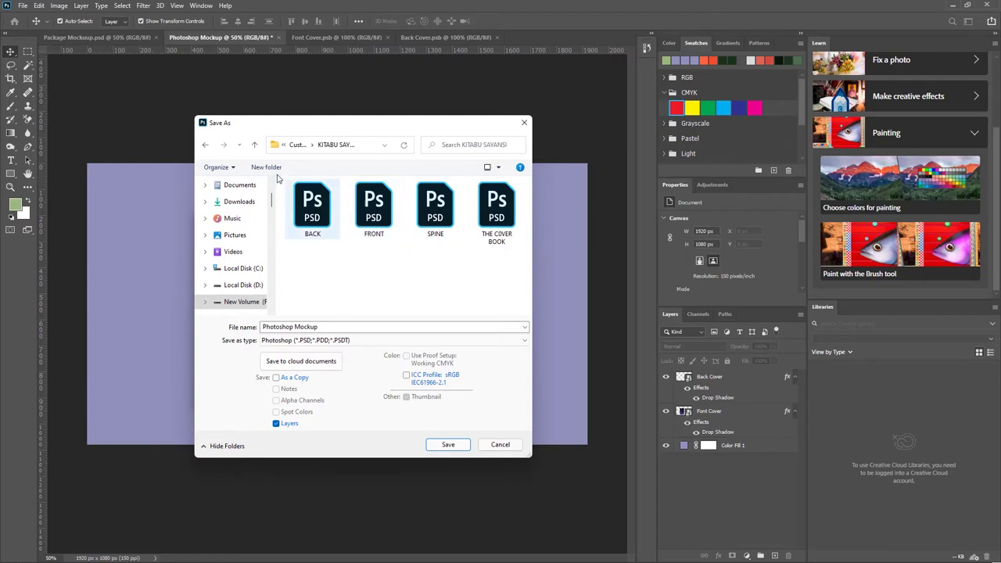
click(254, 144)
double_click(315, 207)
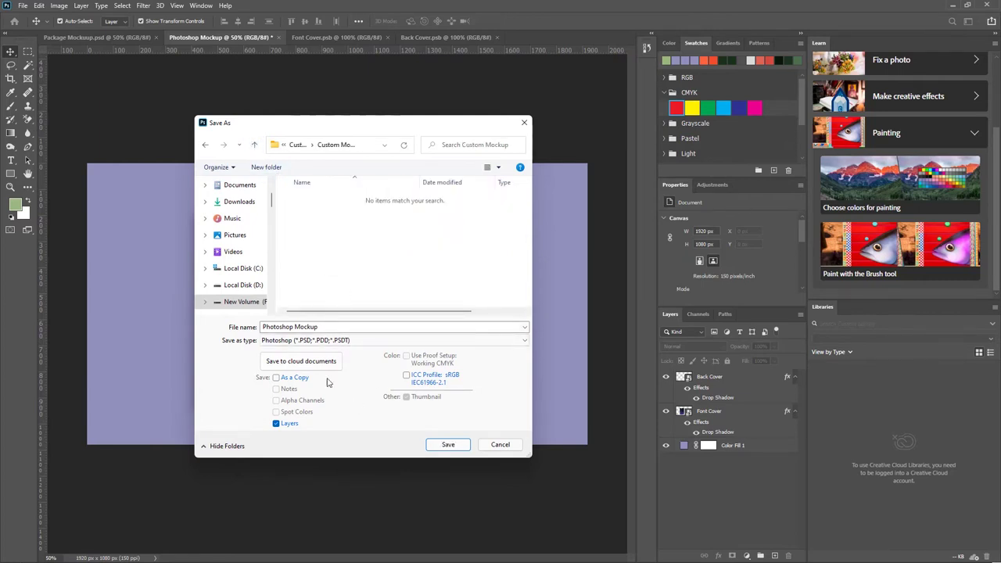
click(449, 445)
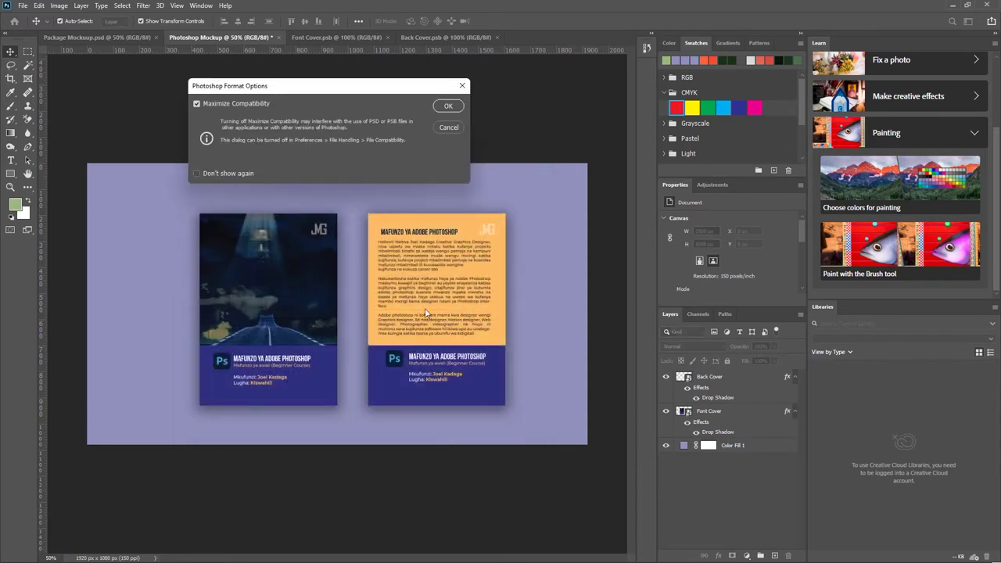
click(447, 108)
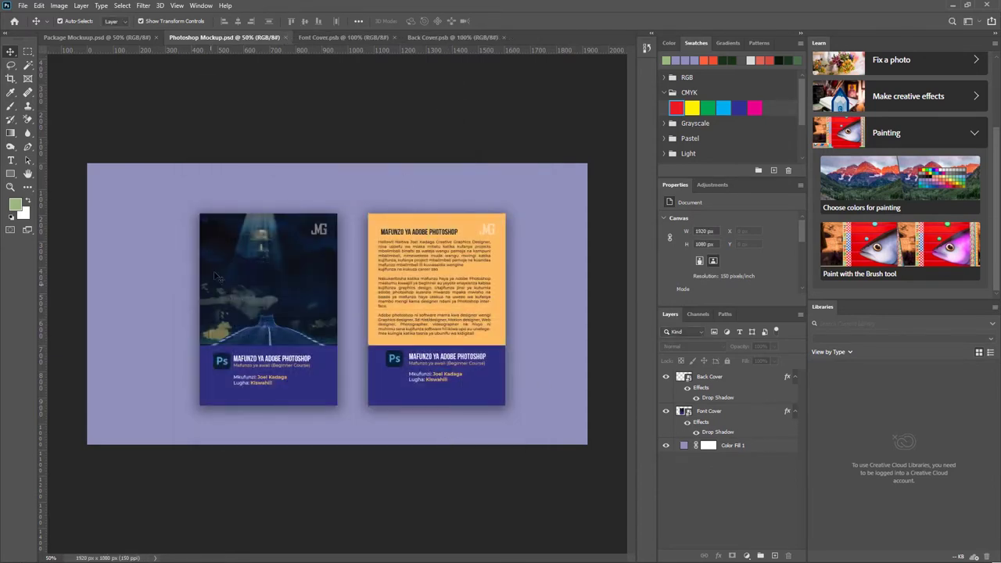
- Open the Font Cover smart object and hide its PS COURSE COVER full layer
click(275, 275)
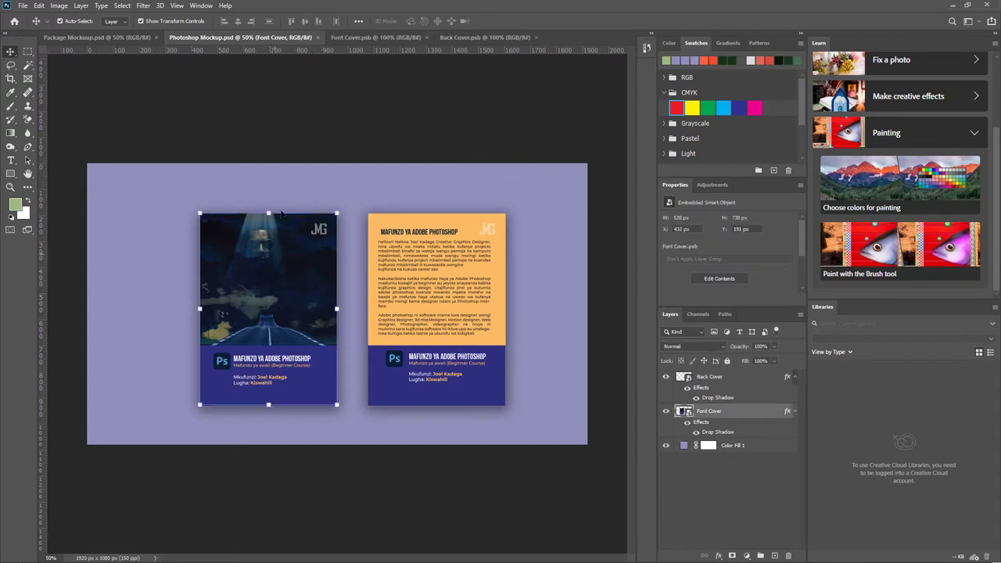
double_click(678, 412)
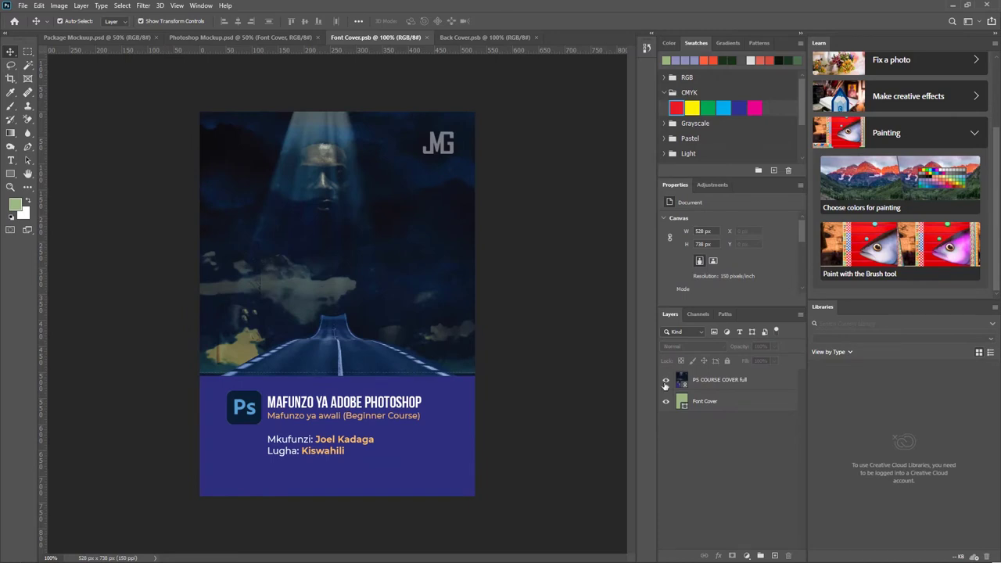
click(666, 380)
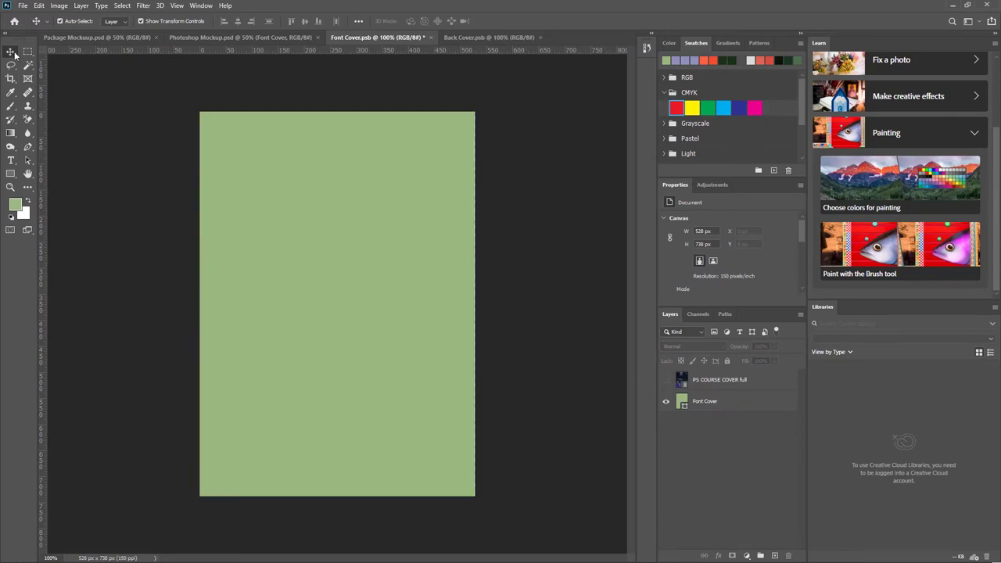
- Add a 'course' text layer on the green cover and colour it white
click(11, 161)
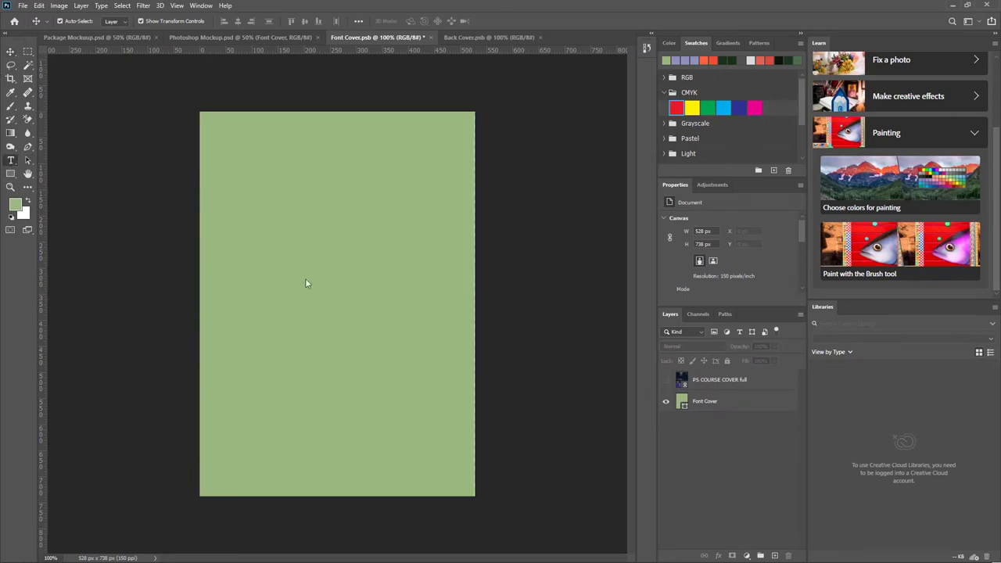
click(275, 237)
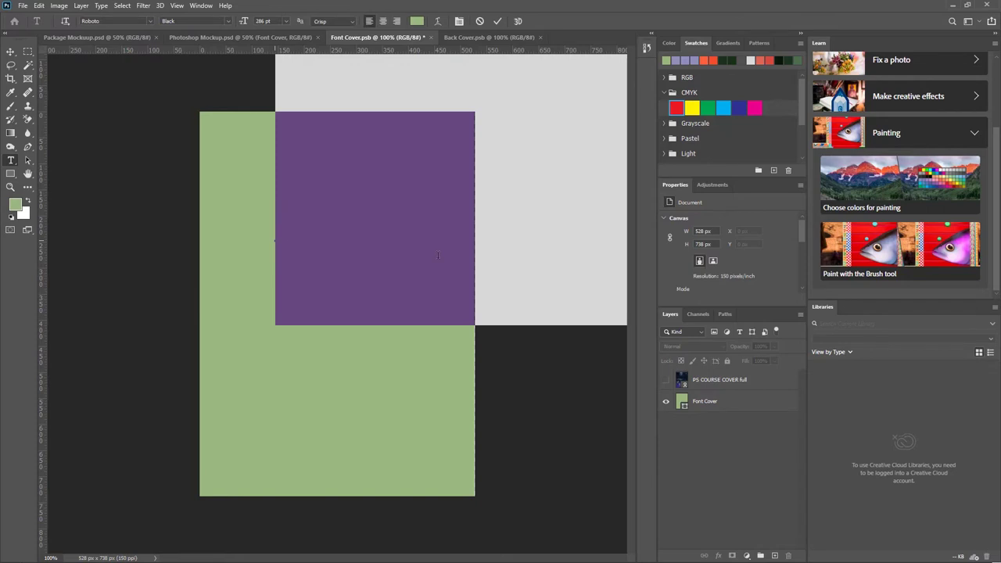
key(BackSpace)
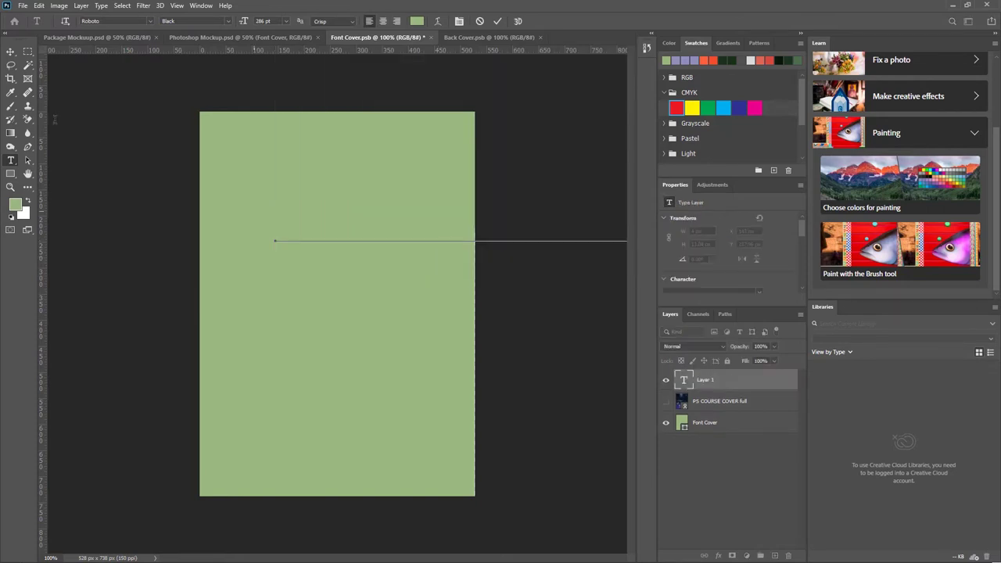
click(10, 50)
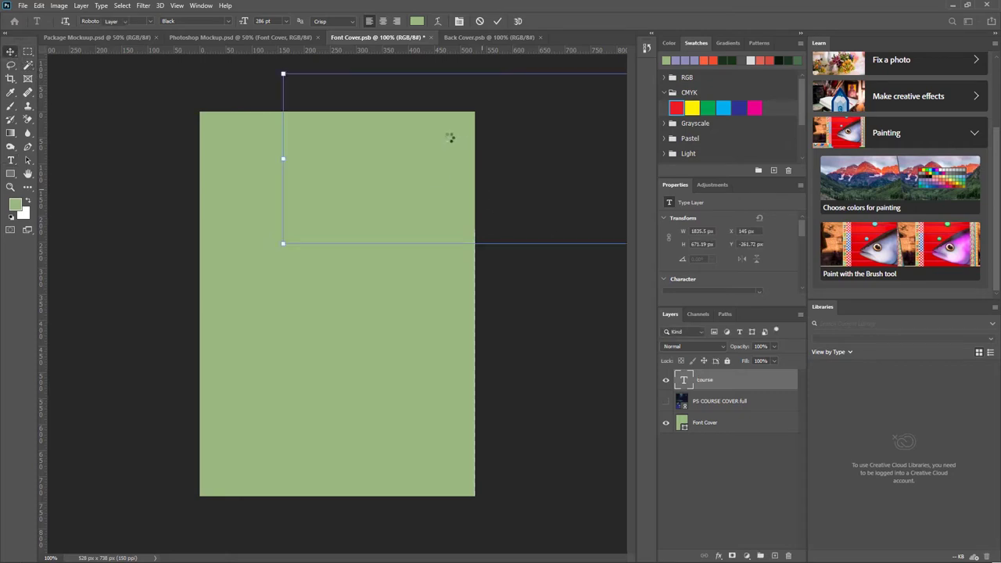
key(t)
double_click(398, 181)
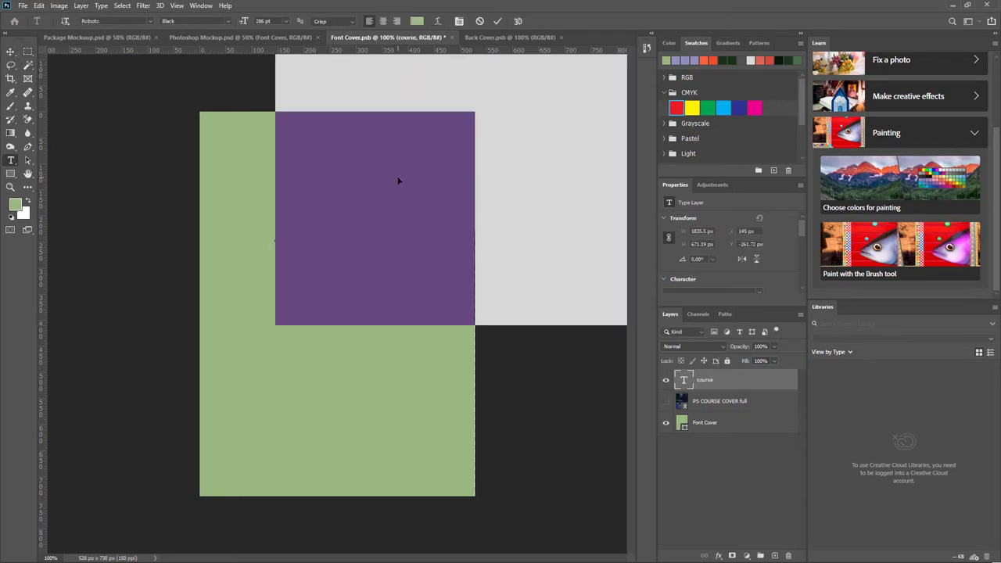
click(417, 22)
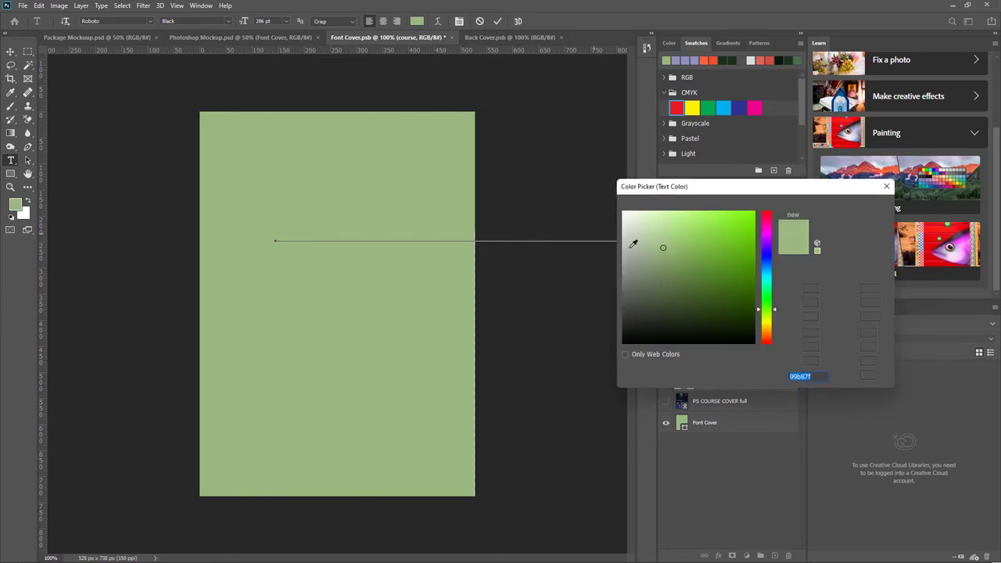
click(623, 212)
click(859, 209)
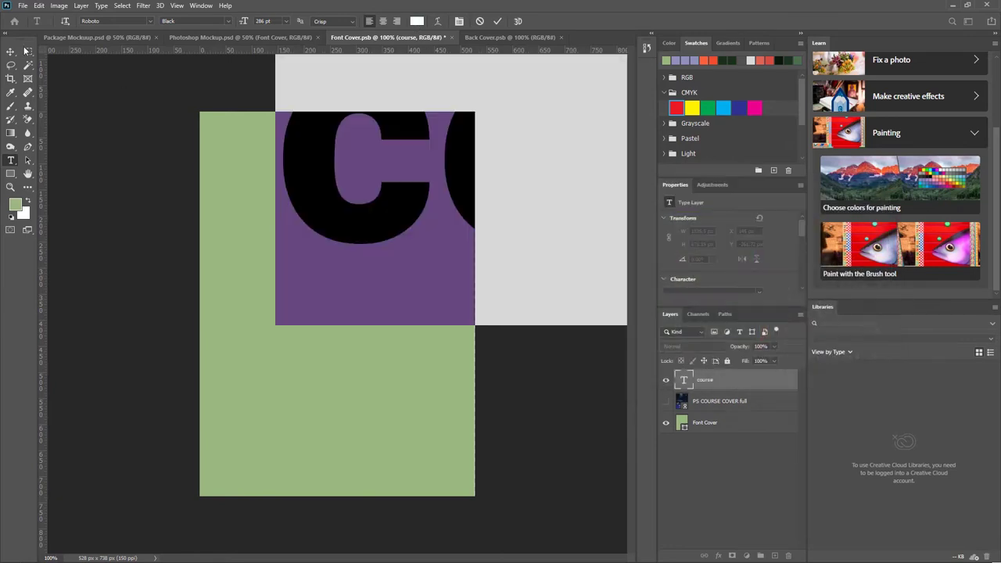
click(10, 51)
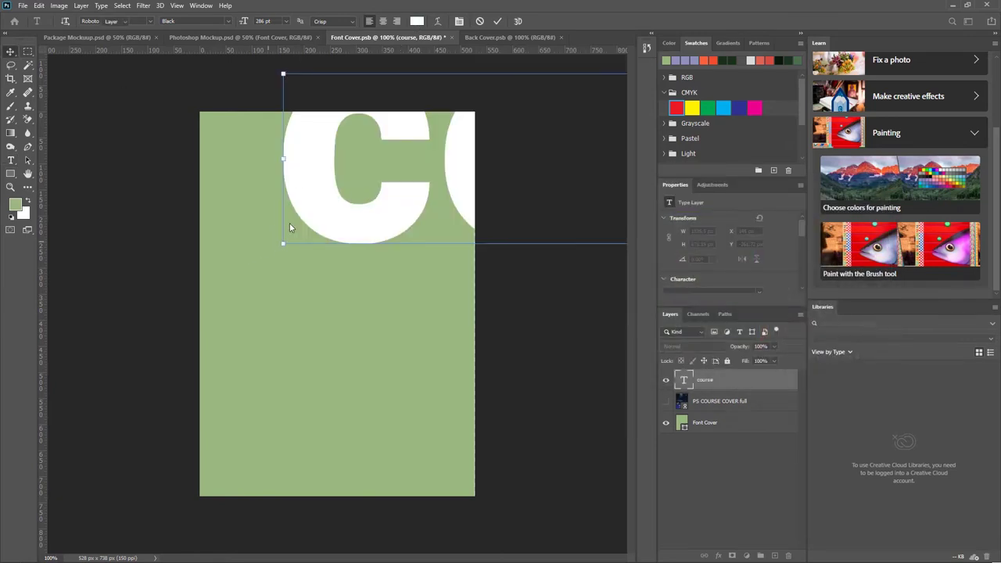
- Scale the white 'course' down and position it across the middle of the cover
drag(348, 136, 272, 233)
drag(206, 246, 317, 290)
drag(411, 259, 225, 256)
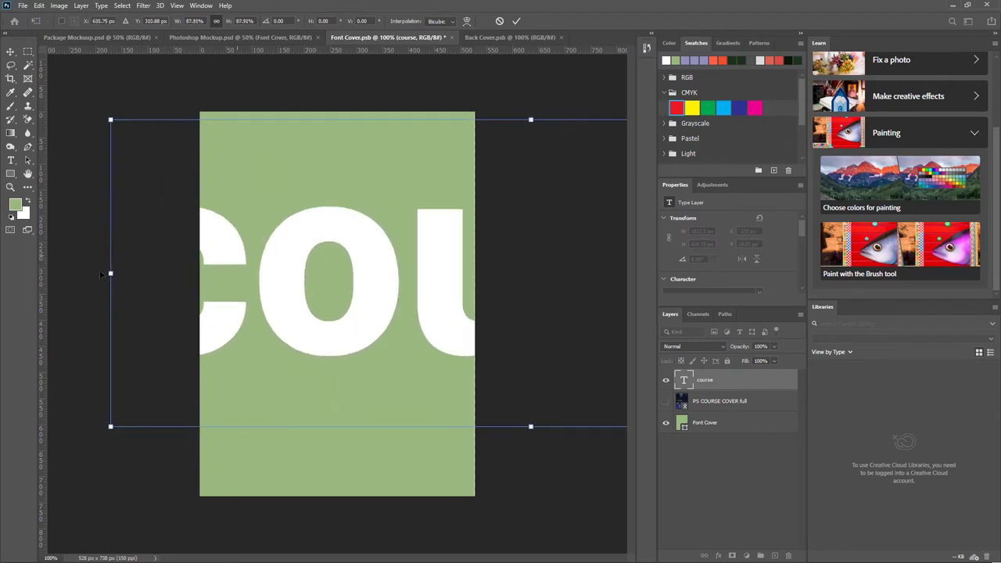
drag(110, 273, 347, 273)
drag(412, 273, 205, 265)
drag(104, 273, 257, 262)
drag(405, 283, 436, 247)
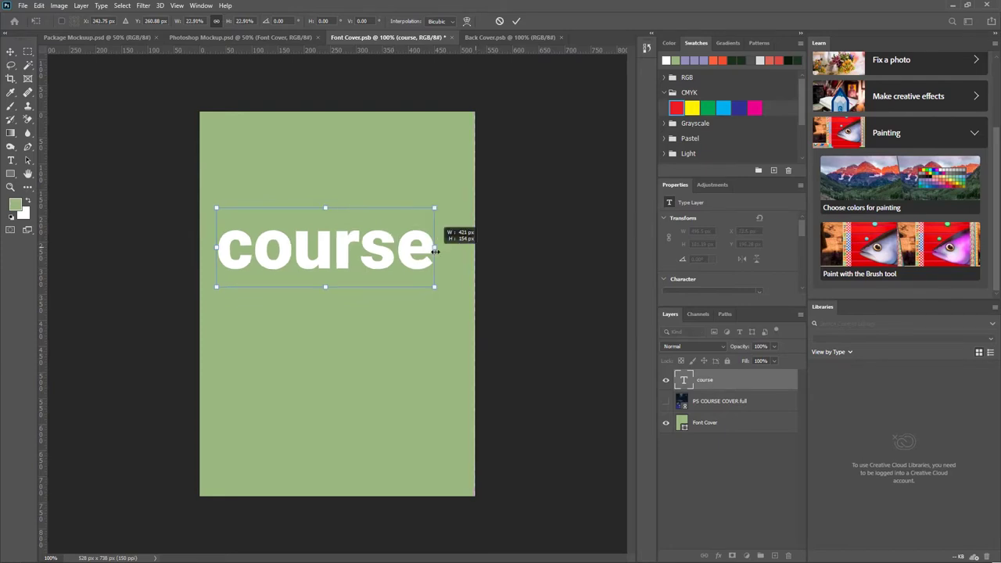
drag(354, 260, 356, 271)
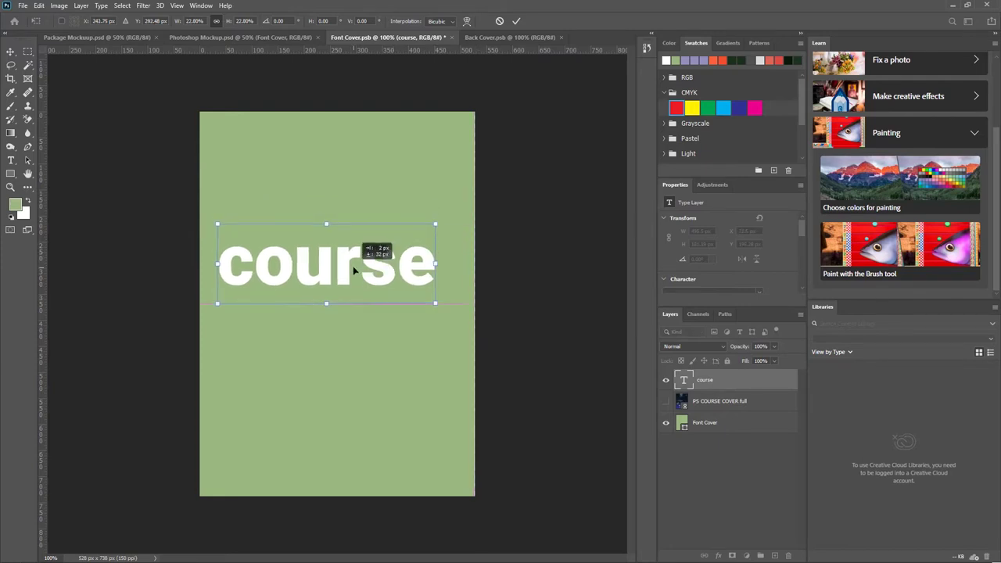
click(516, 21)
- Add 'Mockup' and 'Design' on new lines below 'course' in the title
key(t)
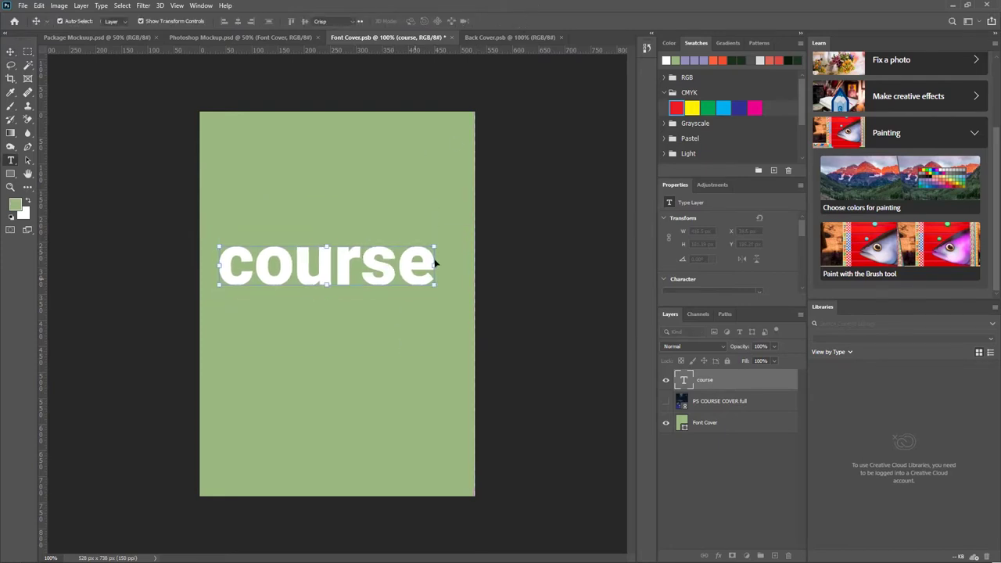
click(433, 263)
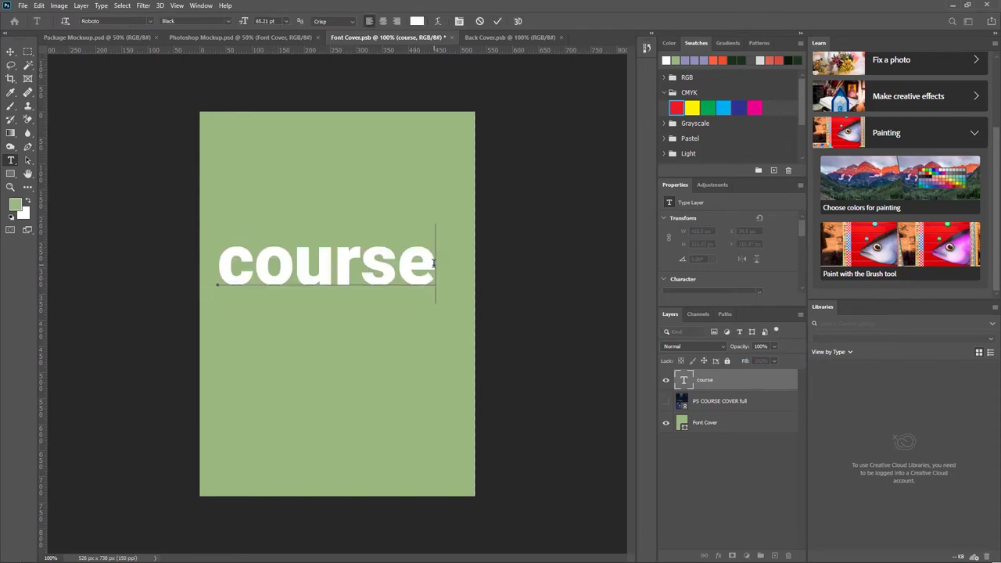
key(Return)
text(m)
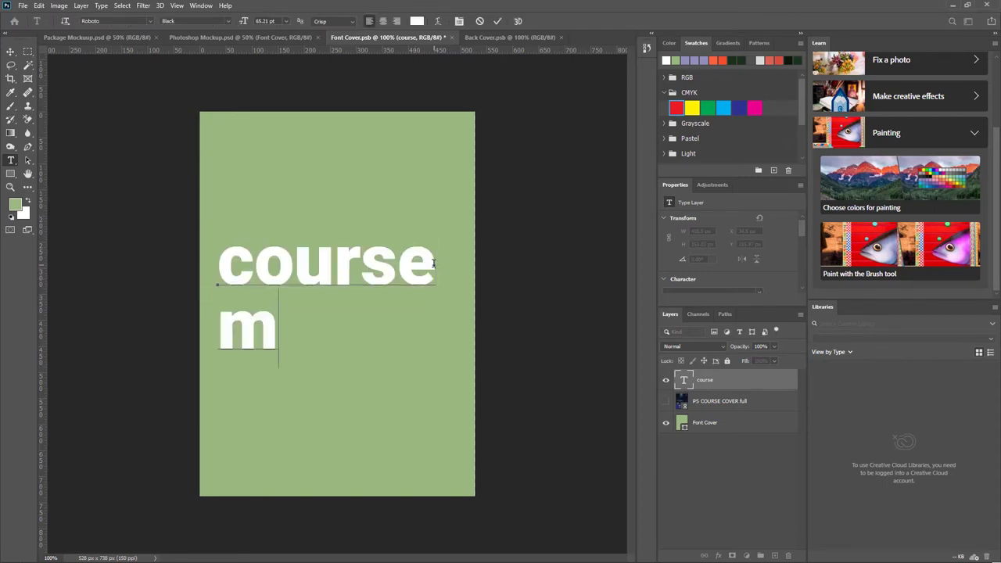
key(BackSpace)
text(Mock)
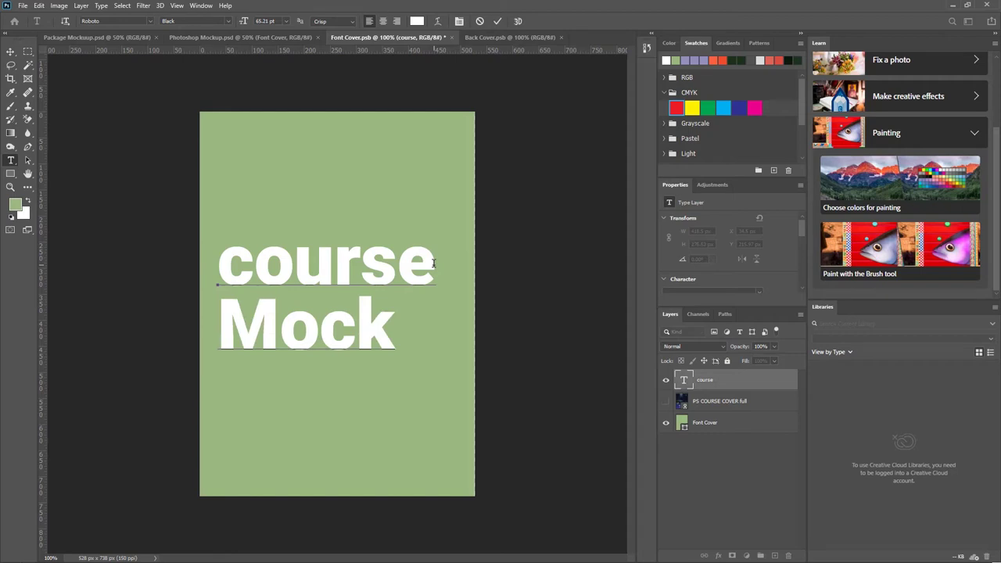
text(up)
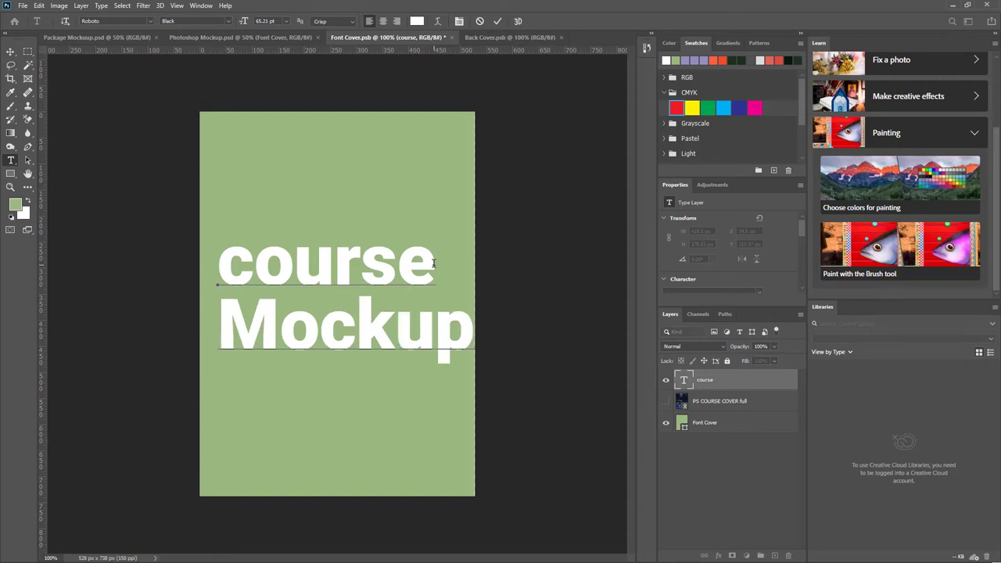
key(Return)
text(Design)
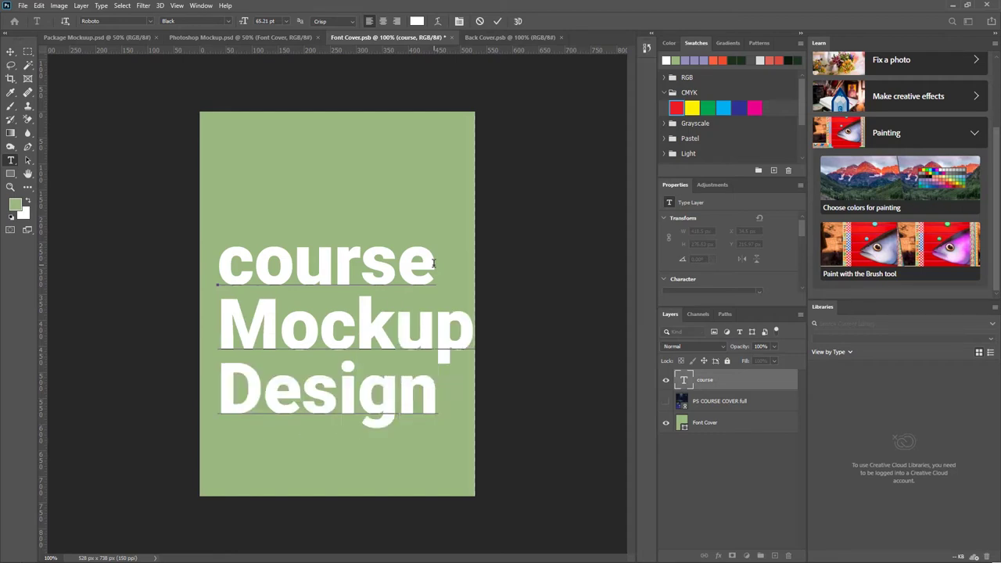
click(11, 51)
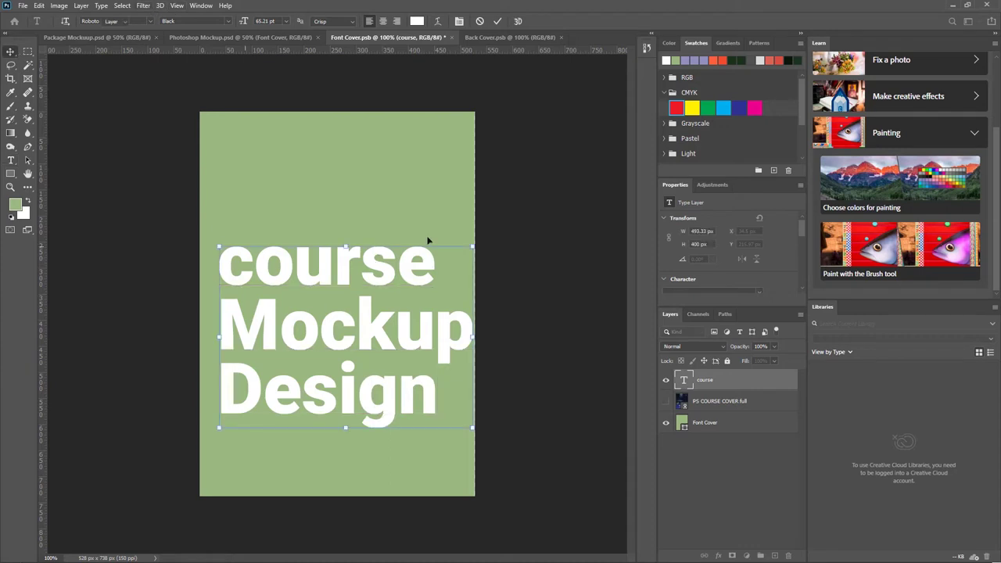
- Scale down and reposition the three-line title block to fit the green cover
key(ctrl+t)
drag(440, 261, 411, 290)
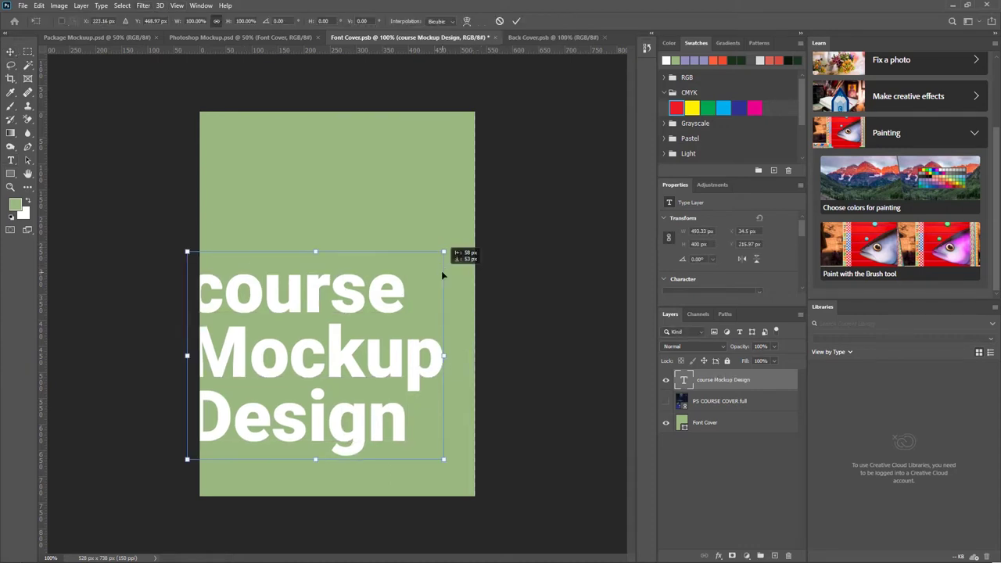
drag(322, 344, 360, 283)
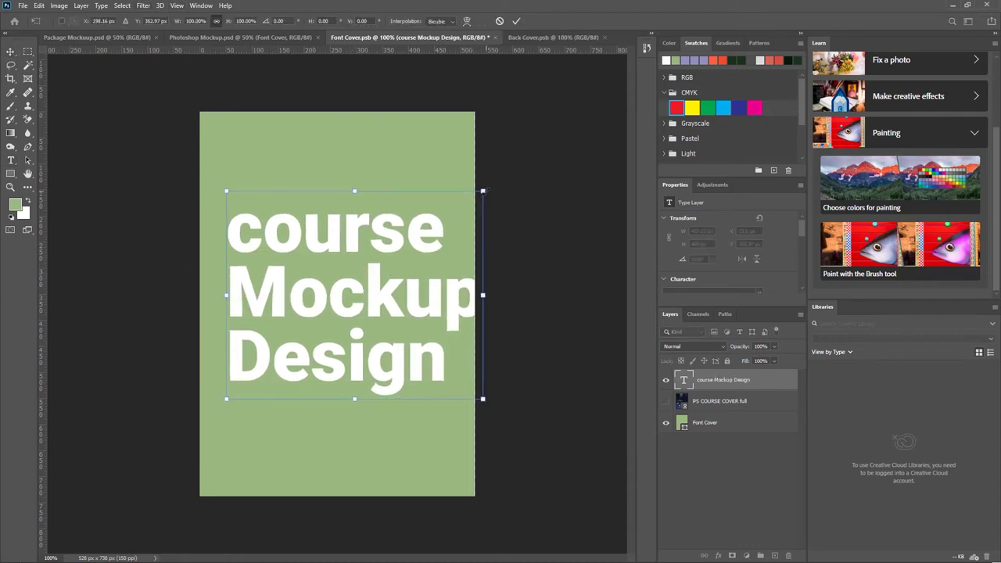
drag(480, 191, 443, 225)
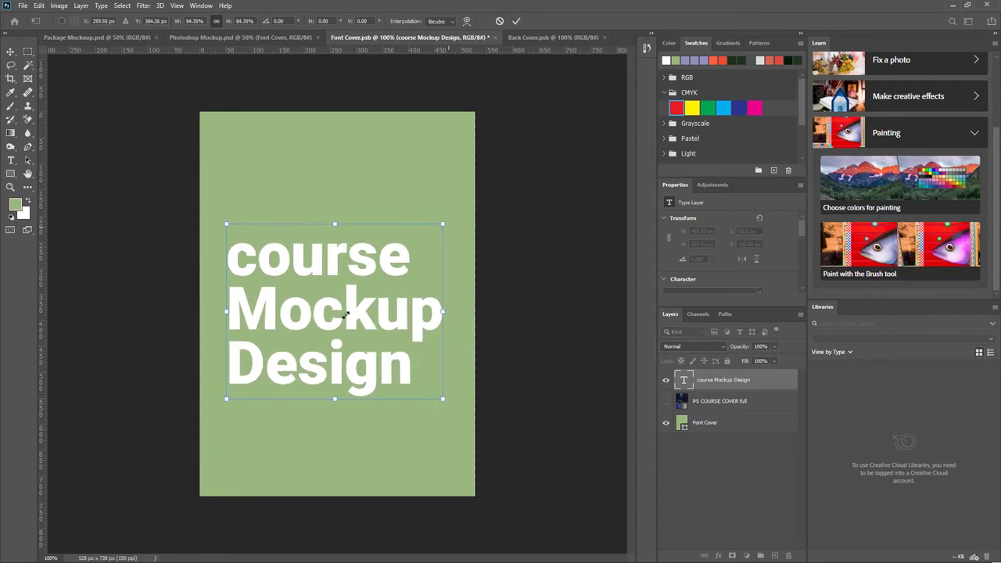
click(515, 21)
mouse_move(349, 288)
mouse_down()
mouse_move(354, 256)
mouse_move(350, 288)
mouse_up()
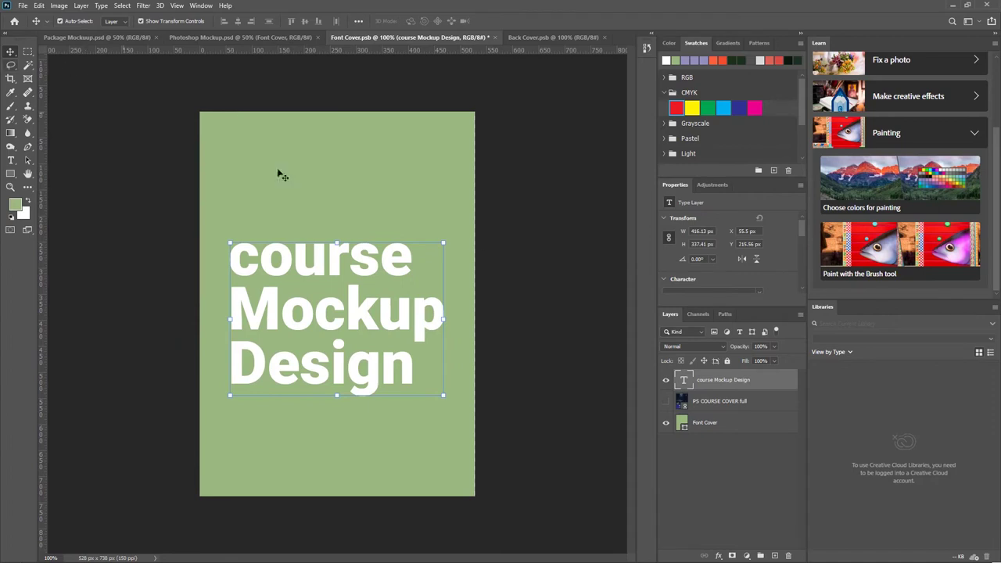
- Cancel an accidental stretch of the green page and save Font Cover.psb
click(469, 305)
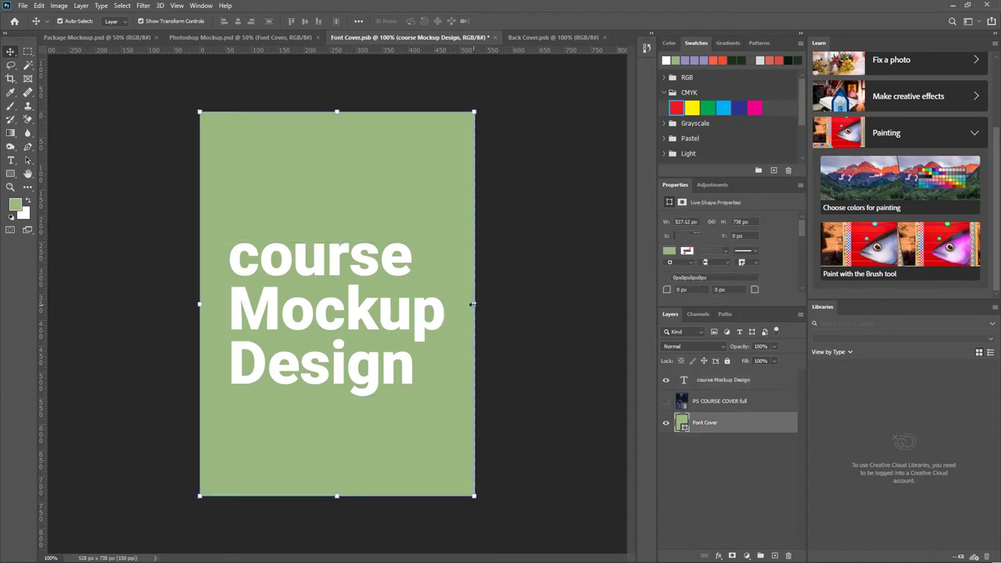
drag(474, 304, 478, 304)
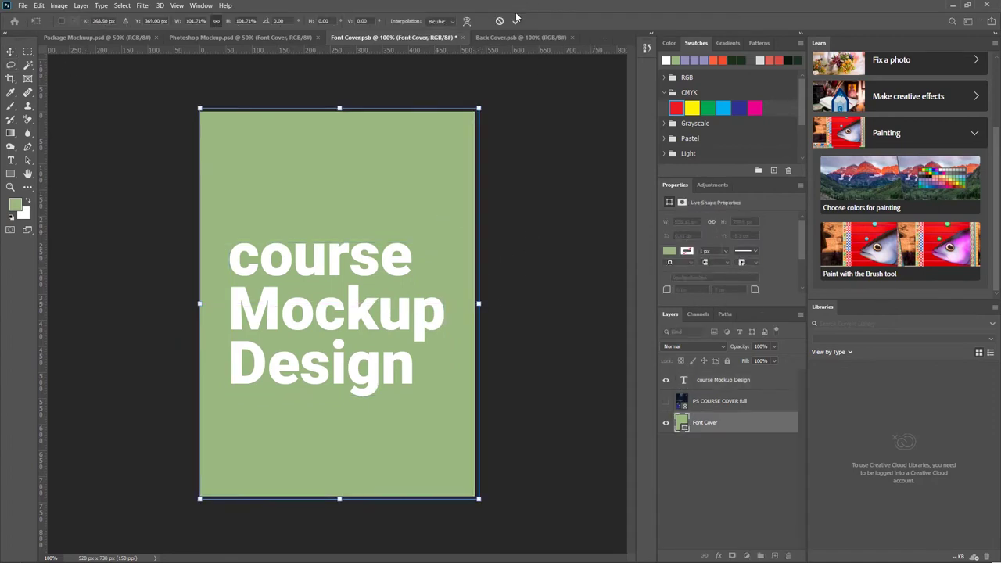
key(Escape)
click(568, 196)
key(ctrl+s)
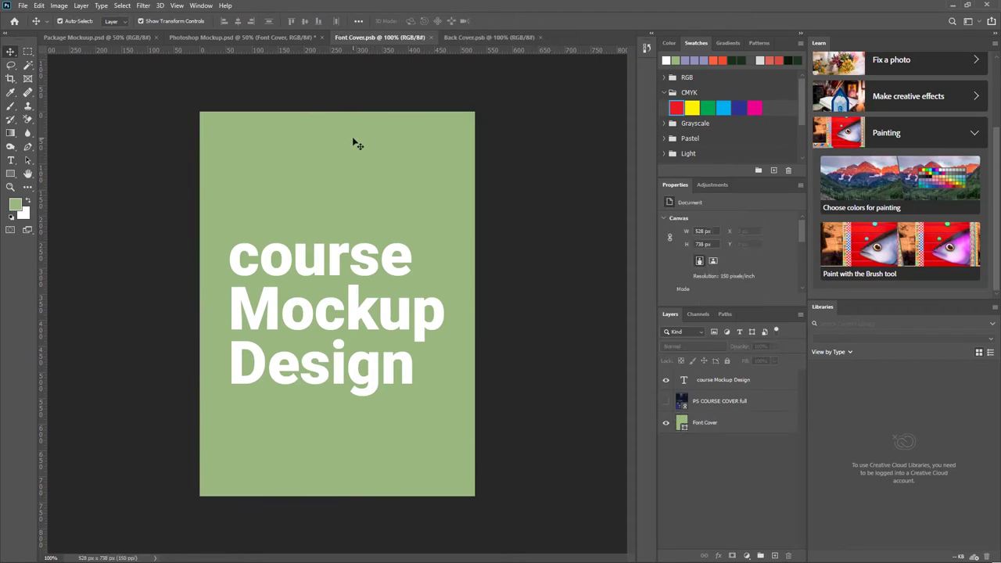
- Rename the mockup's Color Fill 1 layer to Background
click(203, 37)
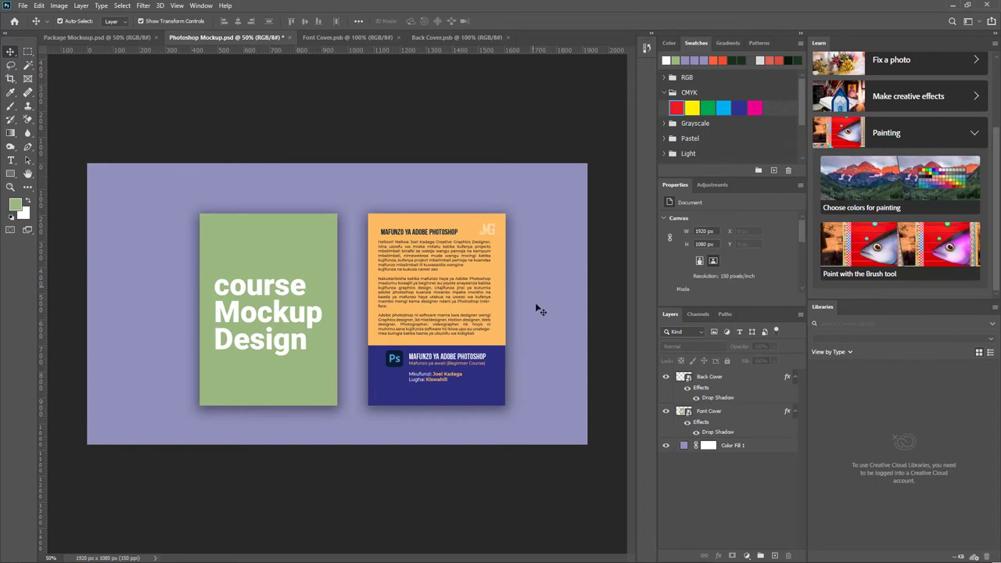
click(572, 281)
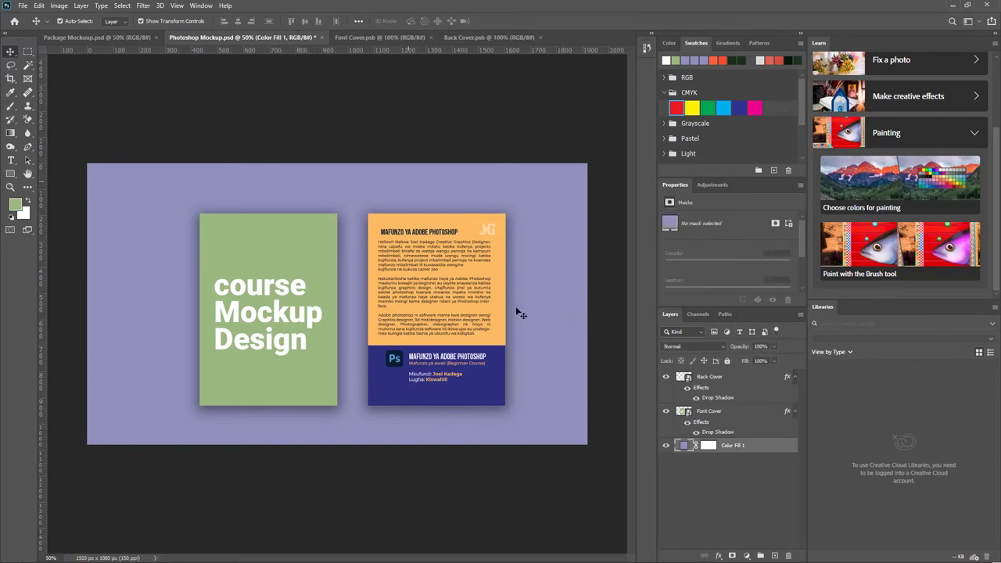
double_click(736, 446)
text(Background)
click(723, 462)
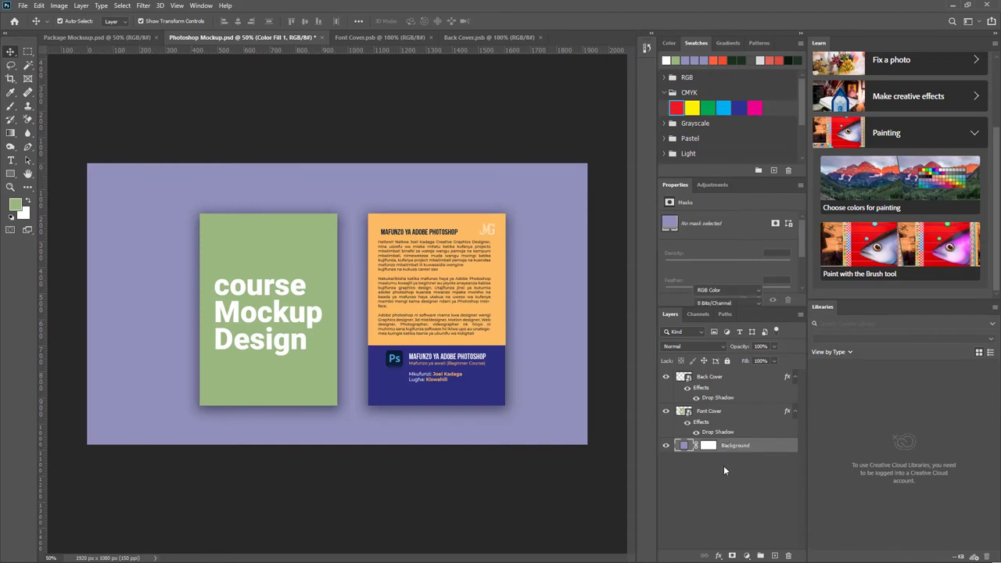
- Preview green, dark blue and orange for the background fill, then keep lavender
double_click(683, 445)
click(279, 230)
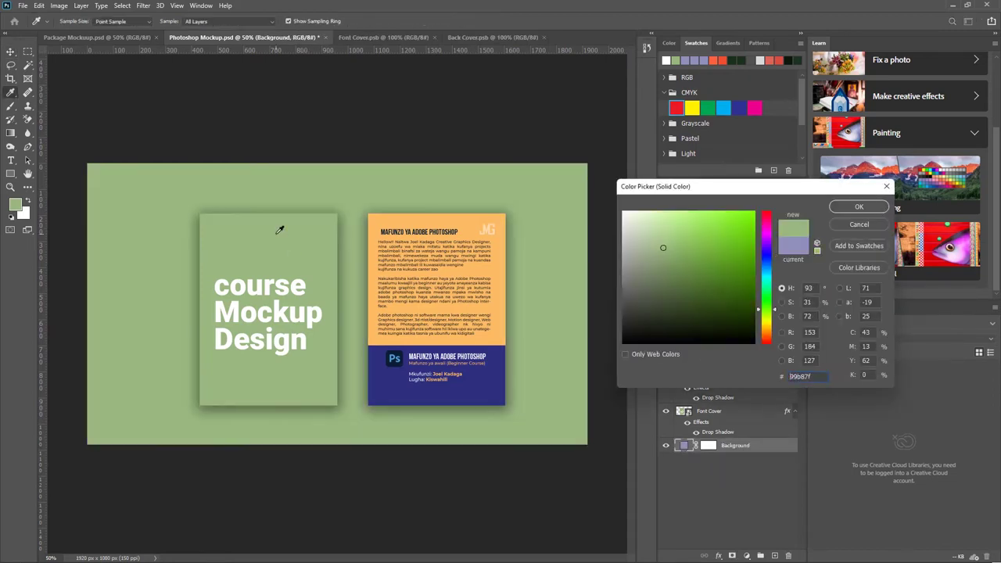
click(490, 381)
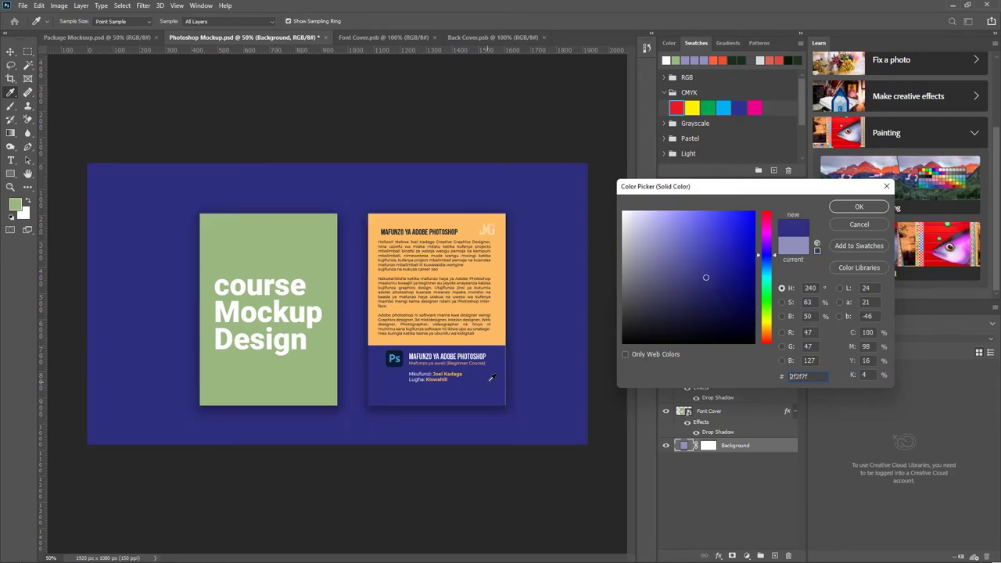
click(493, 269)
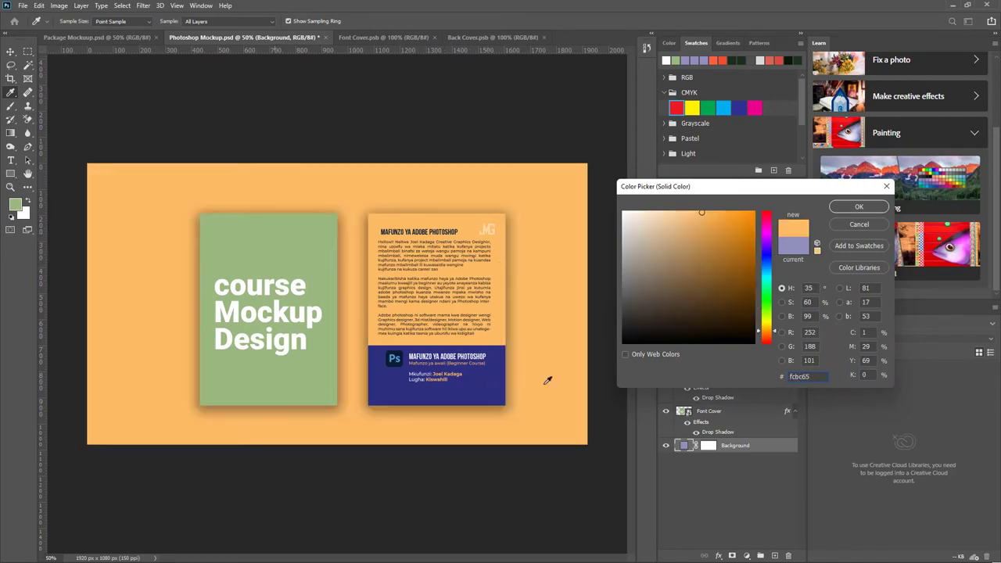
click(858, 223)
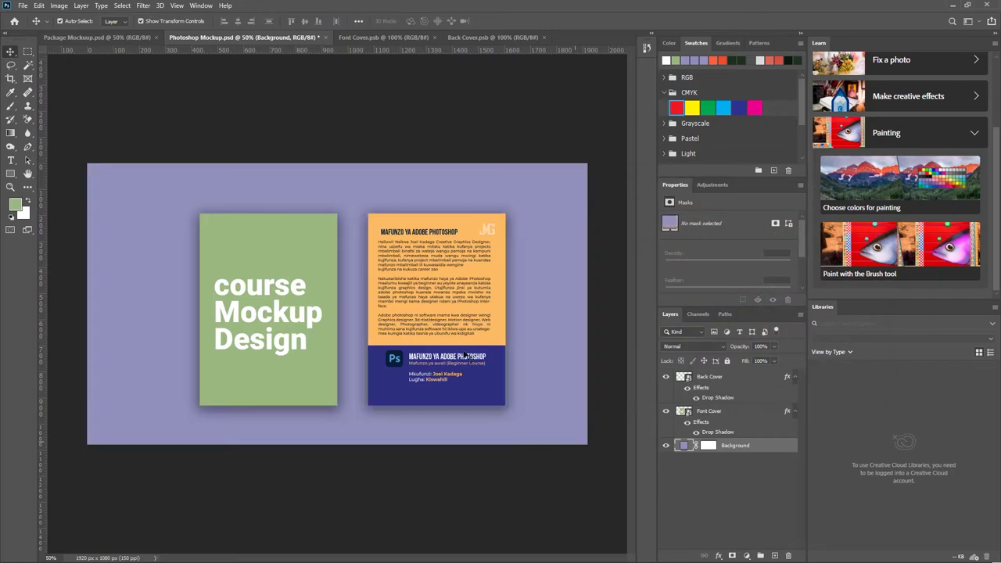
click(484, 511)
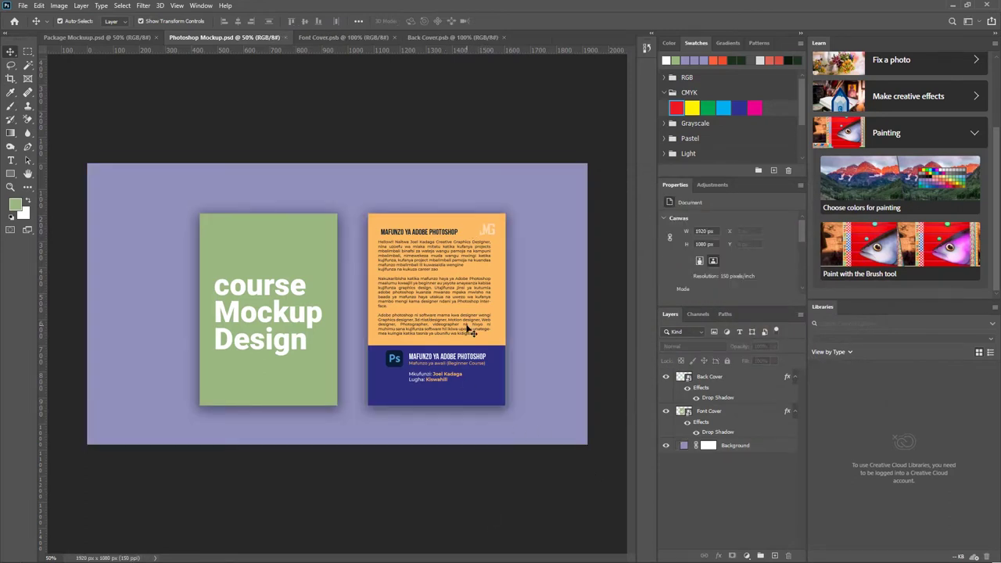
- Close the Font Cover and Back Cover documents
click(386, 38)
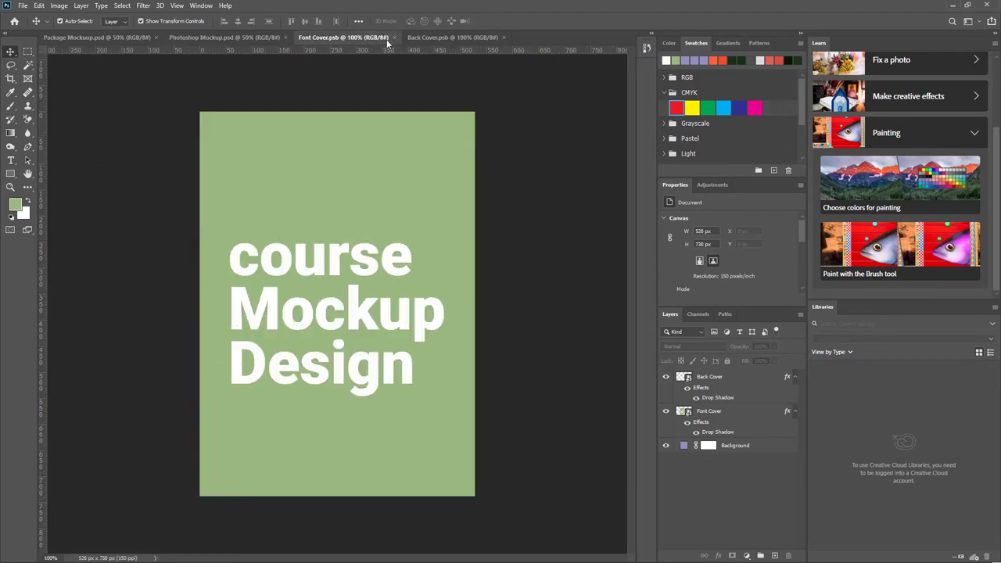
click(393, 37)
click(394, 37)
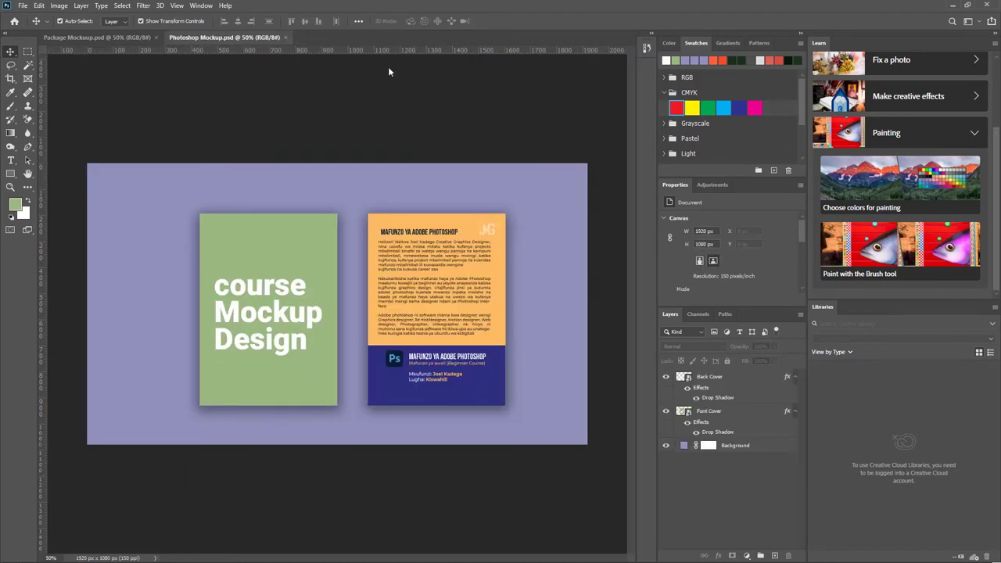
- Open pexels-ekaterina-bolovtsova-6372812.jpg from the Mockup folder via Ctrl+O
click(23, 5)
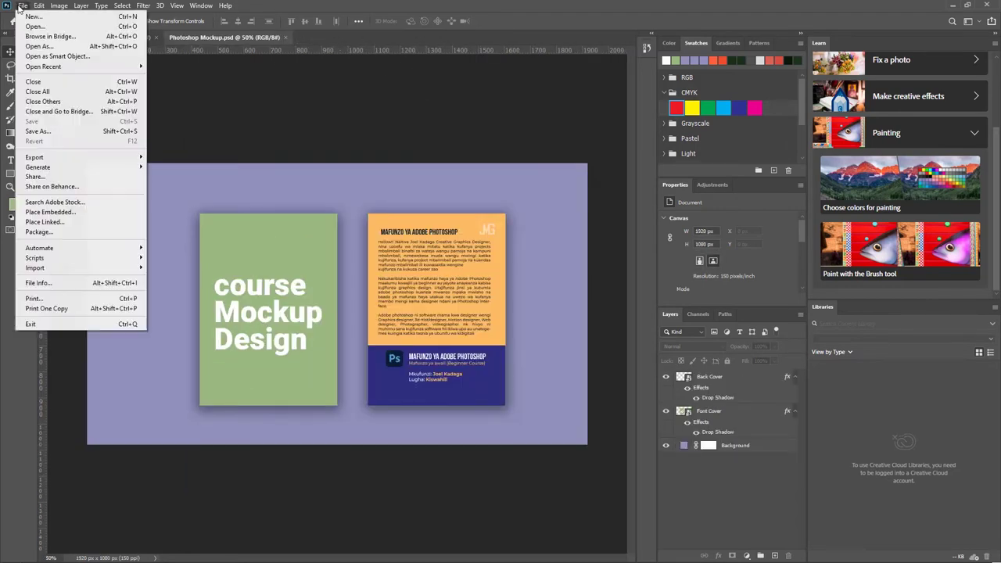
key(Escape)
key(ctrl+o)
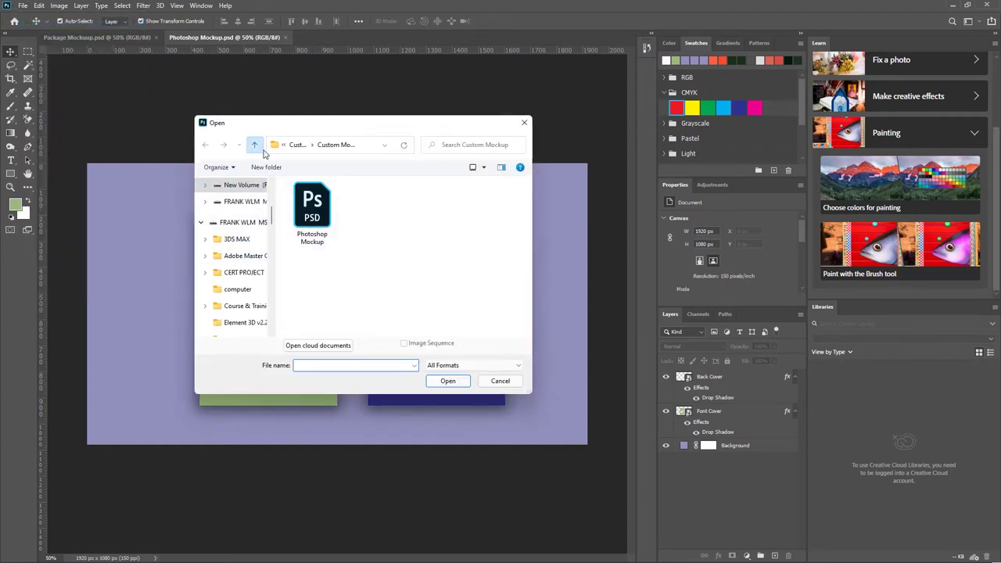
click(254, 145)
scroll(408, 261, down, 3)
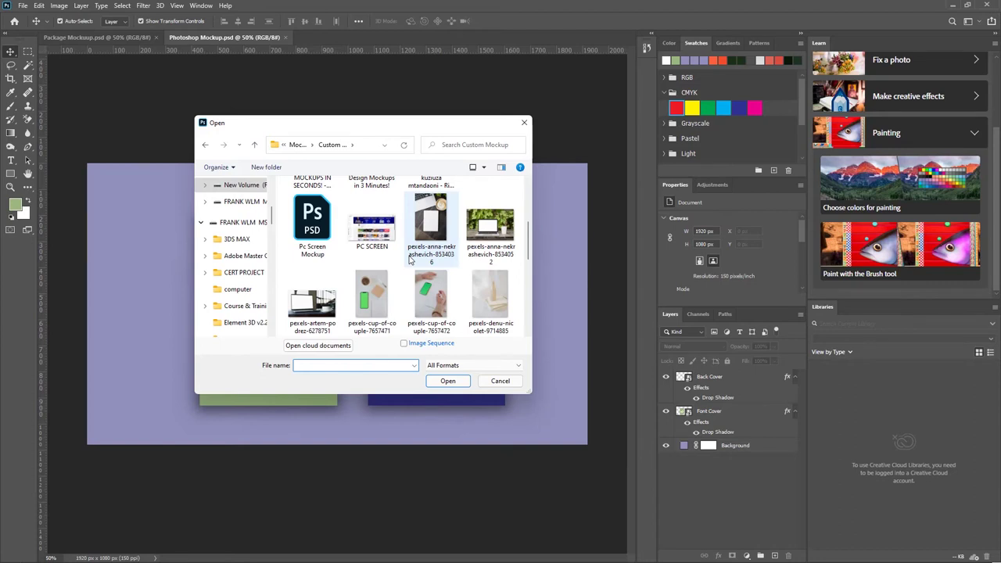
scroll(409, 260, down, 2)
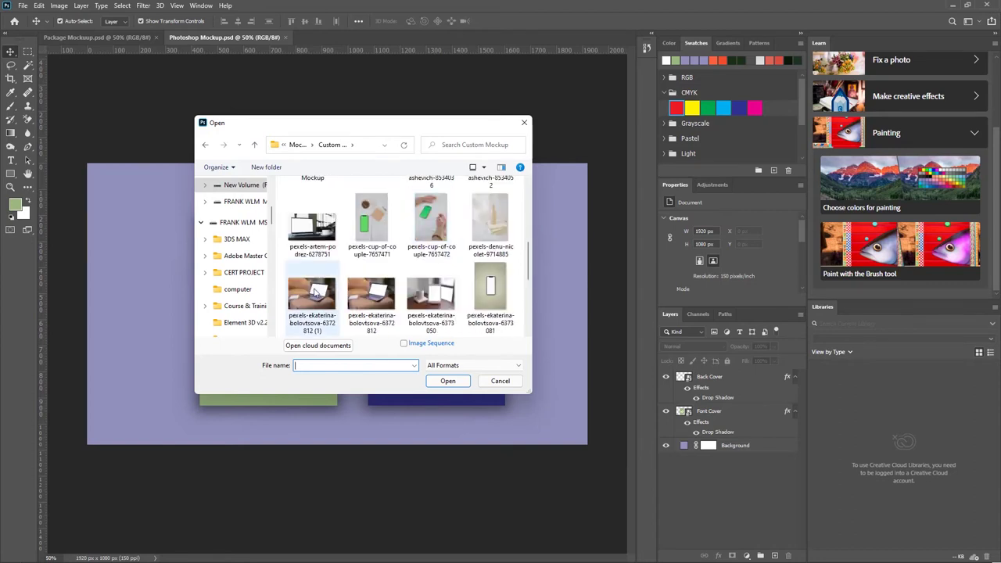
scroll(364, 291, down, 2)
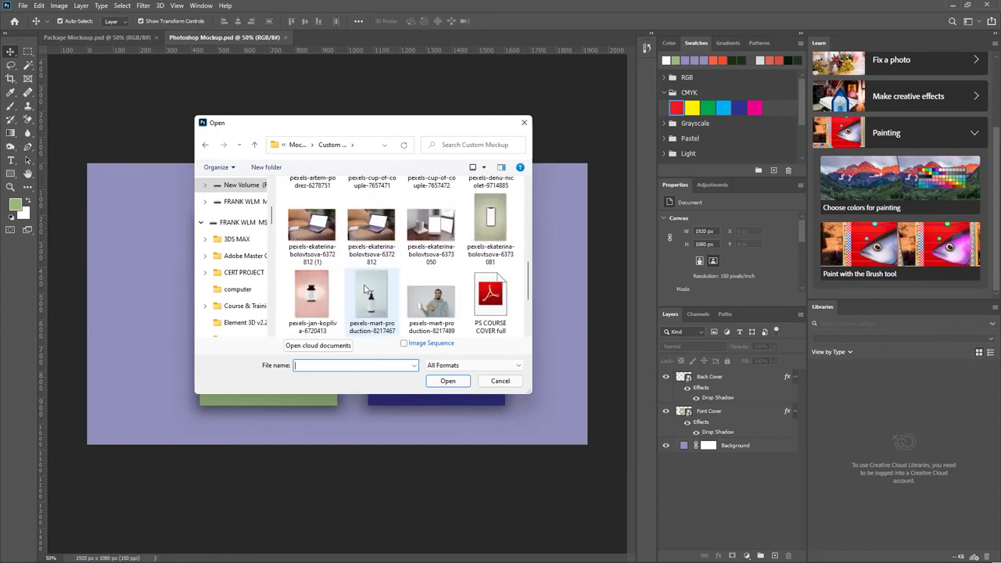
double_click(371, 227)
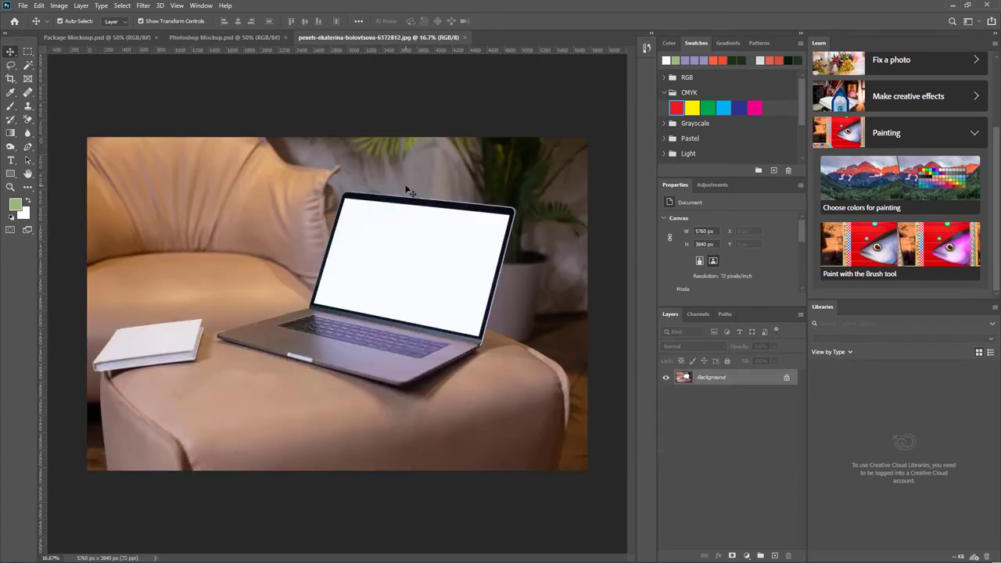
click(10, 78)
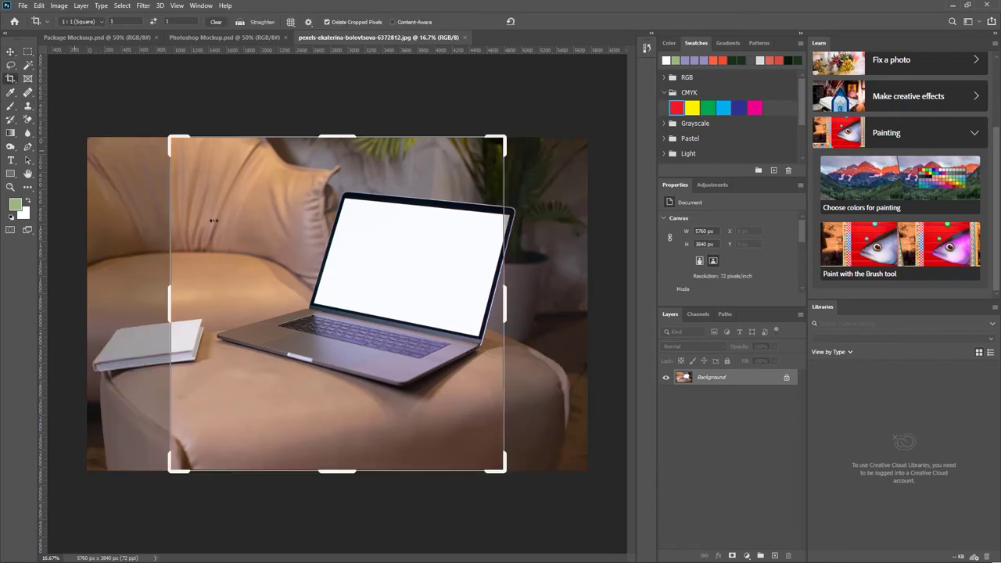
drag(329, 263, 326, 262)
drag(601, 99, 601, 99)
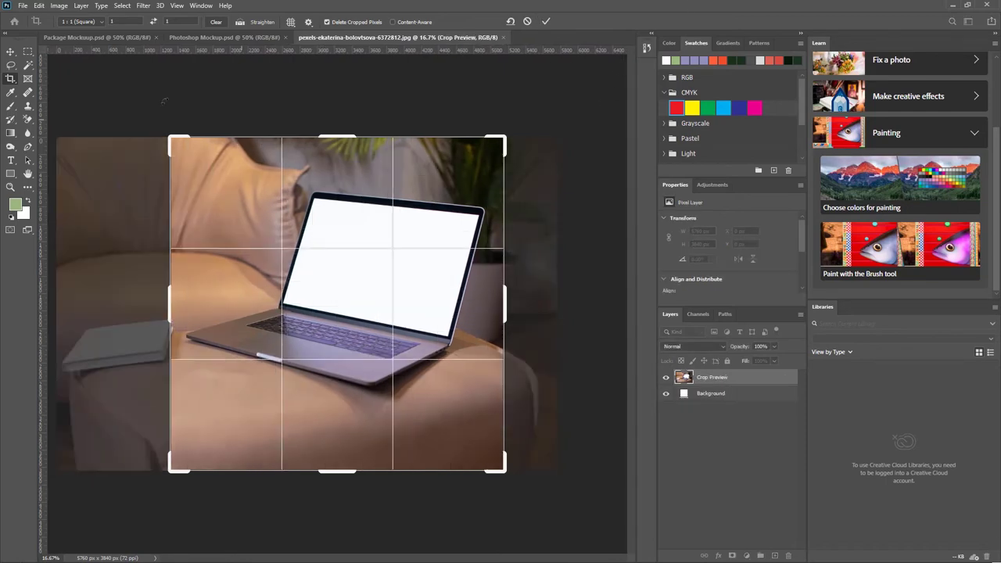
click(10, 51)
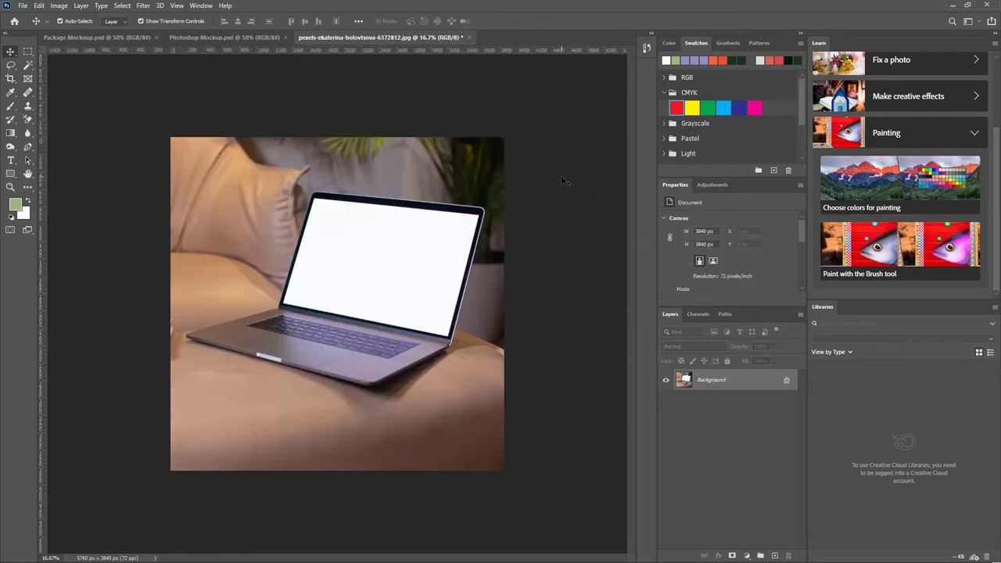
key(ctrl+z)
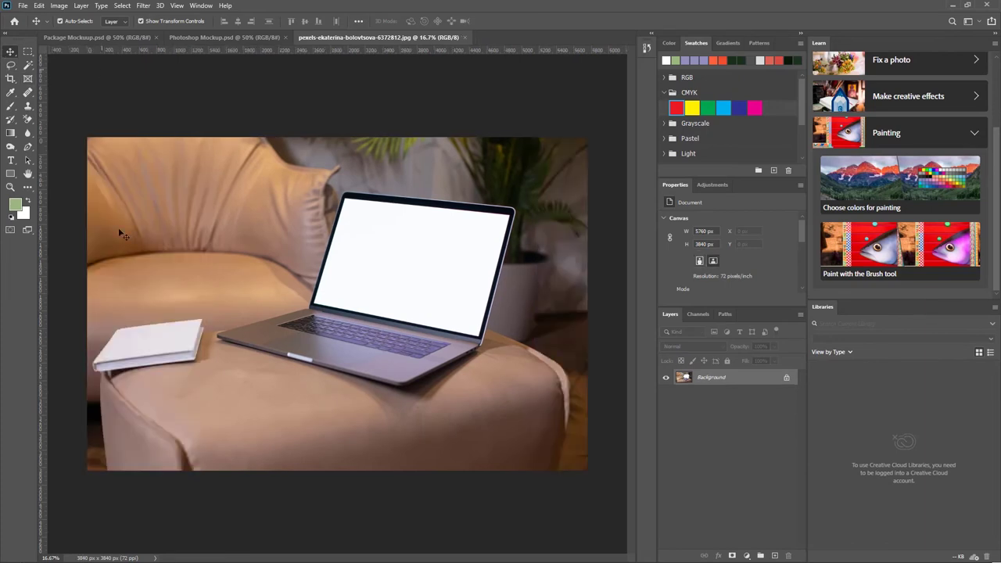
- Unlock the photo into Layer 0 and draw a rectangle over the laptop screen
click(787, 378)
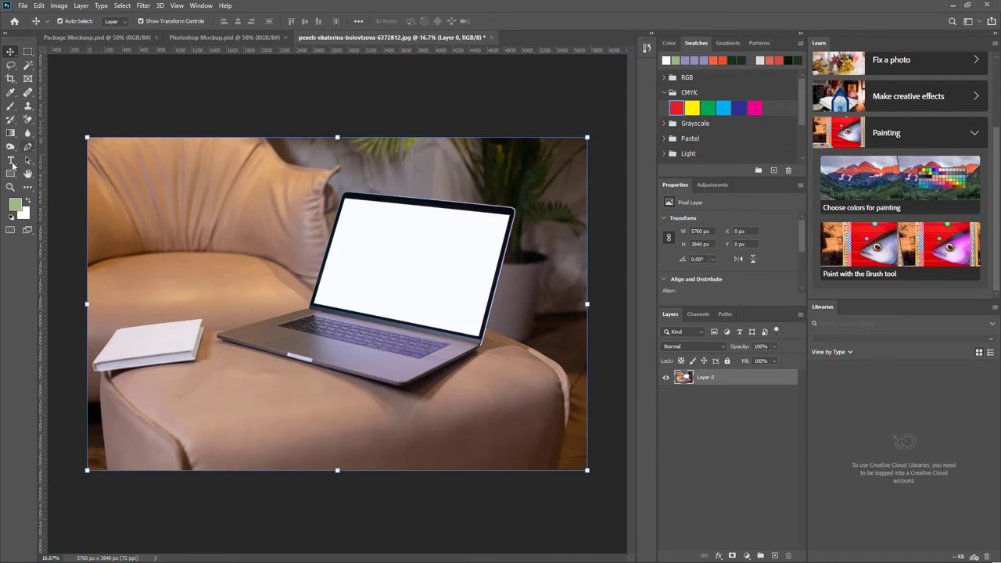
click(10, 173)
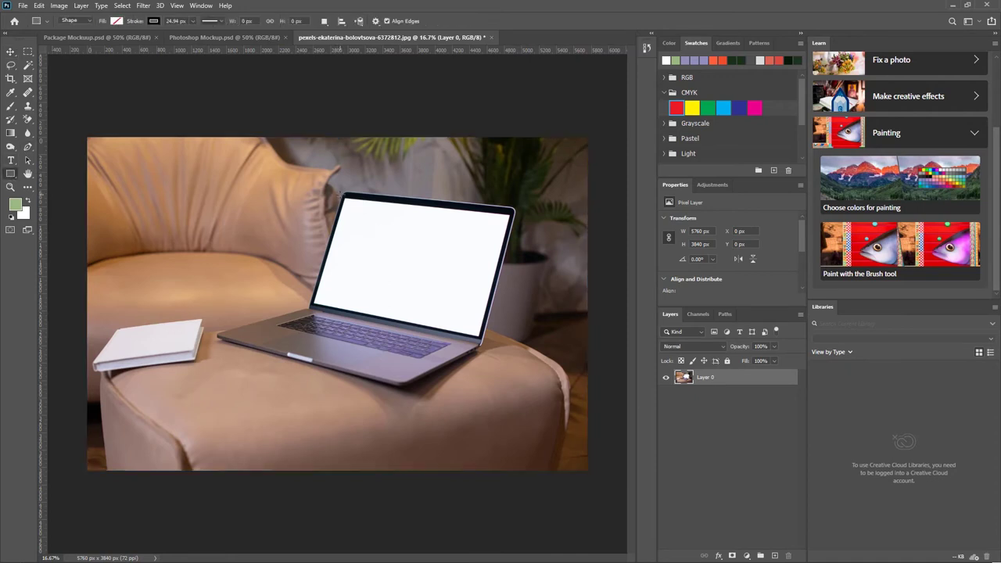
mouse_move(339, 194)
mouse_down()
mouse_move(458, 322)
mouse_move(509, 320)
mouse_move(545, 304)
mouse_move(542, 314)
mouse_up()
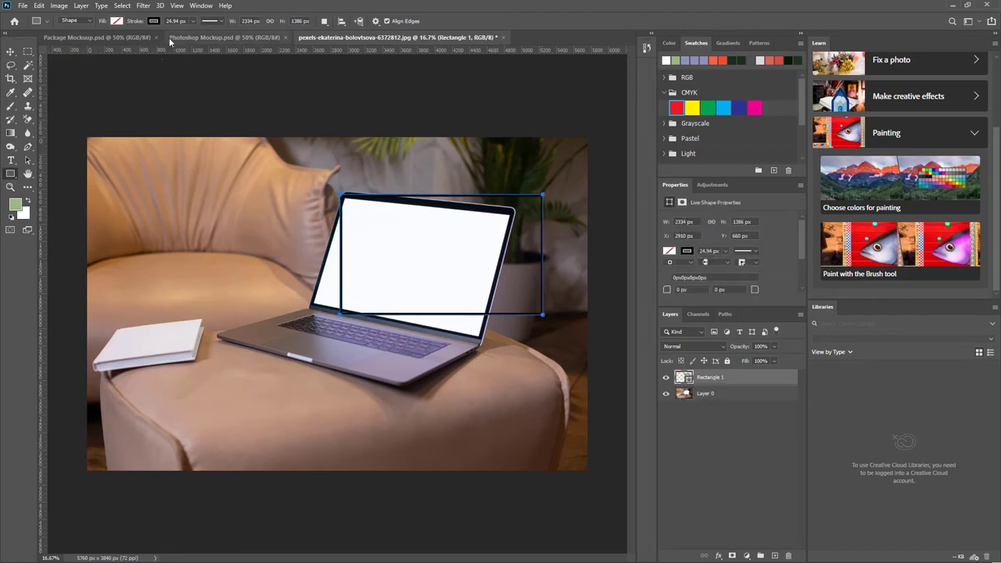
- Give the rectangle no stroke and an orange-red fill, then select its layer
click(154, 22)
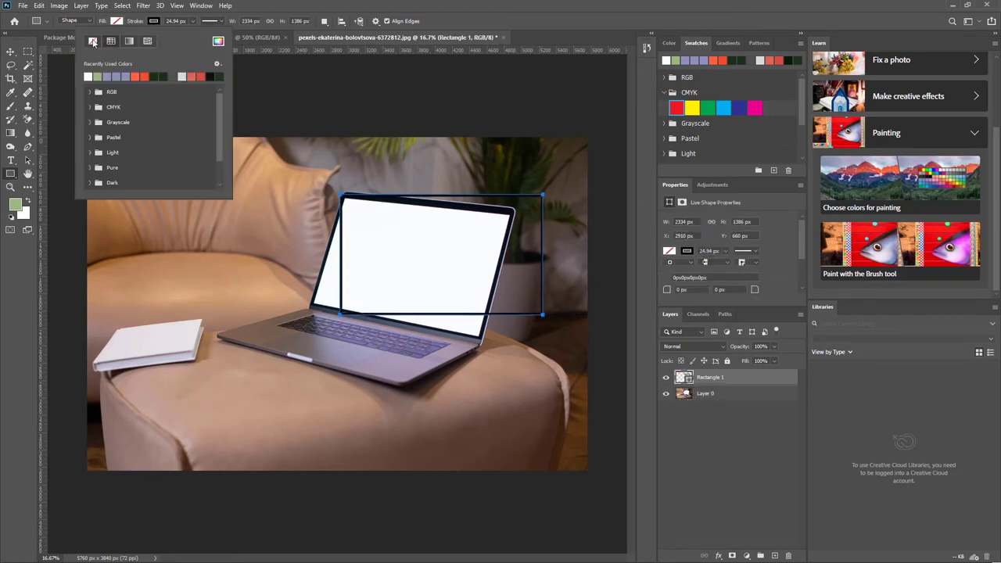
click(93, 41)
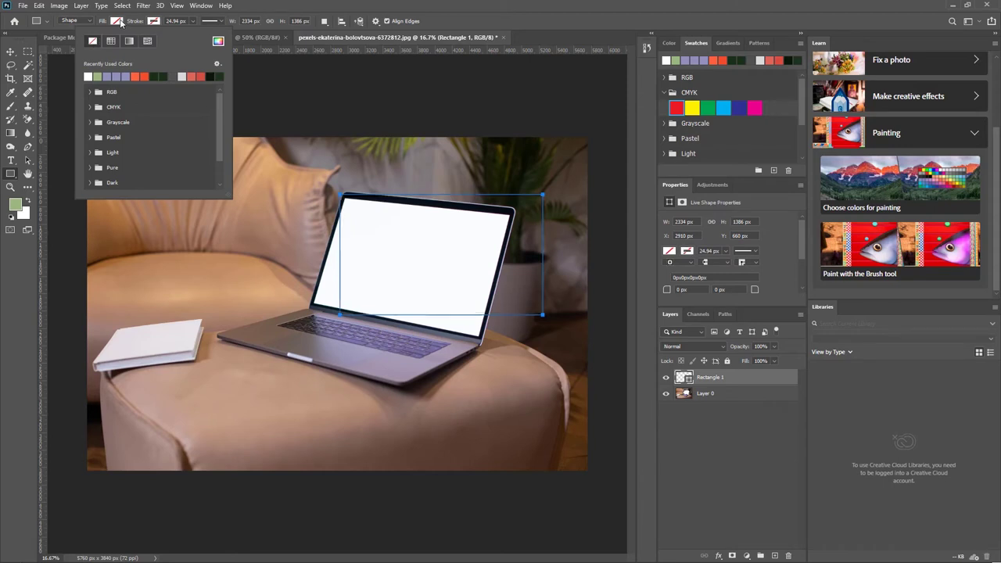
click(120, 22)
click(119, 22)
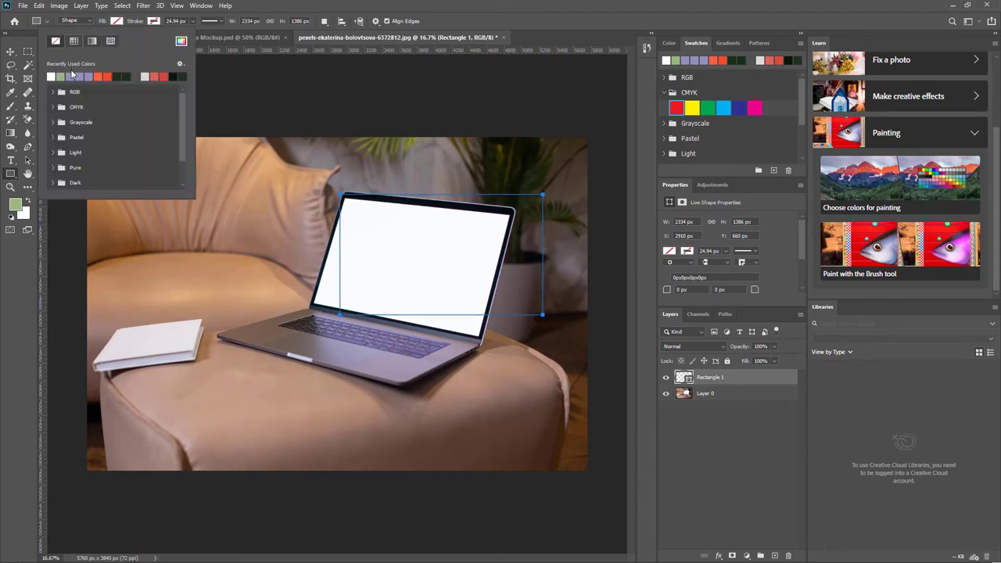
click(107, 76)
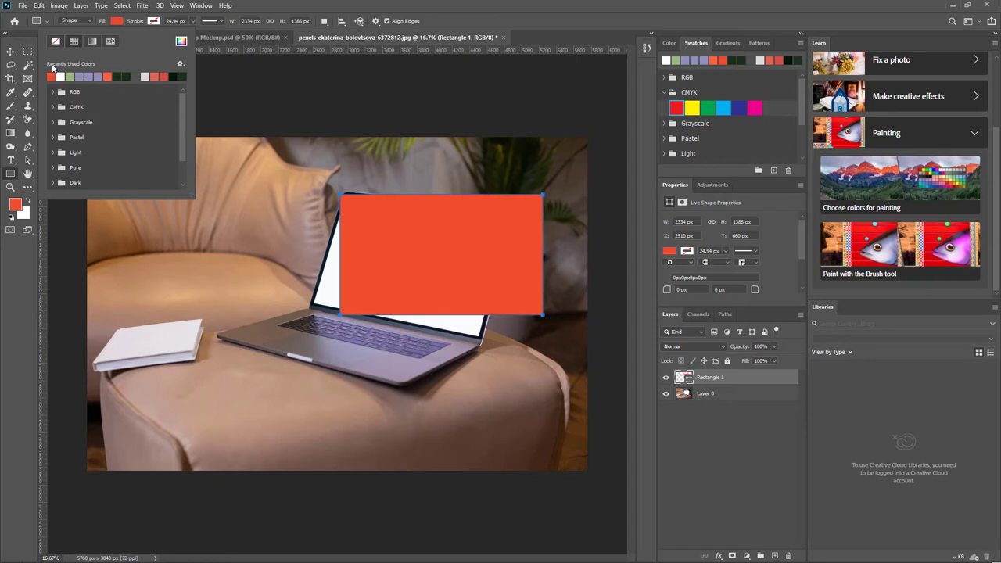
key(v)
click(504, 235)
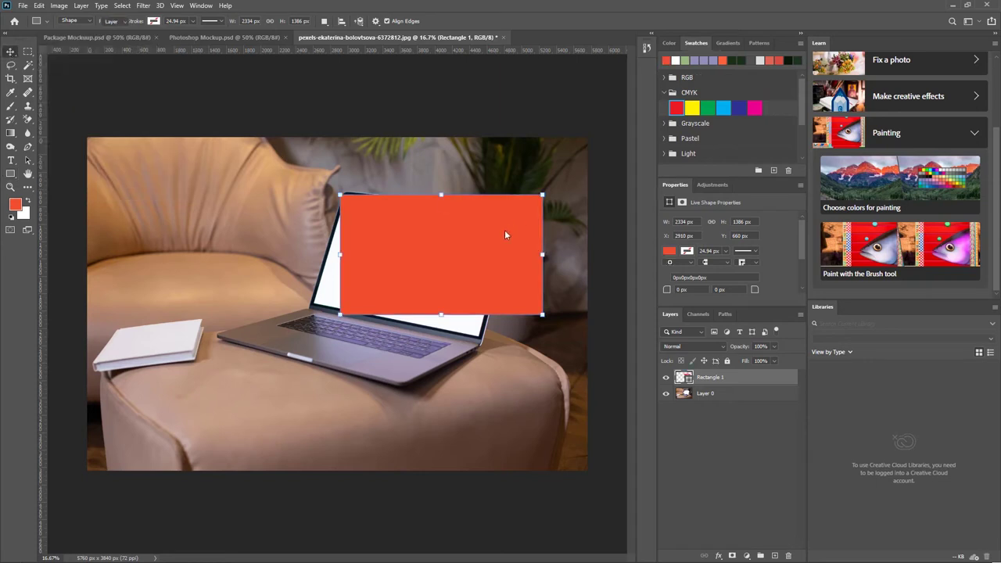
- Rename Rectangle 1 to 'Your Design here' and convert it to a smart object
double_click(712, 377)
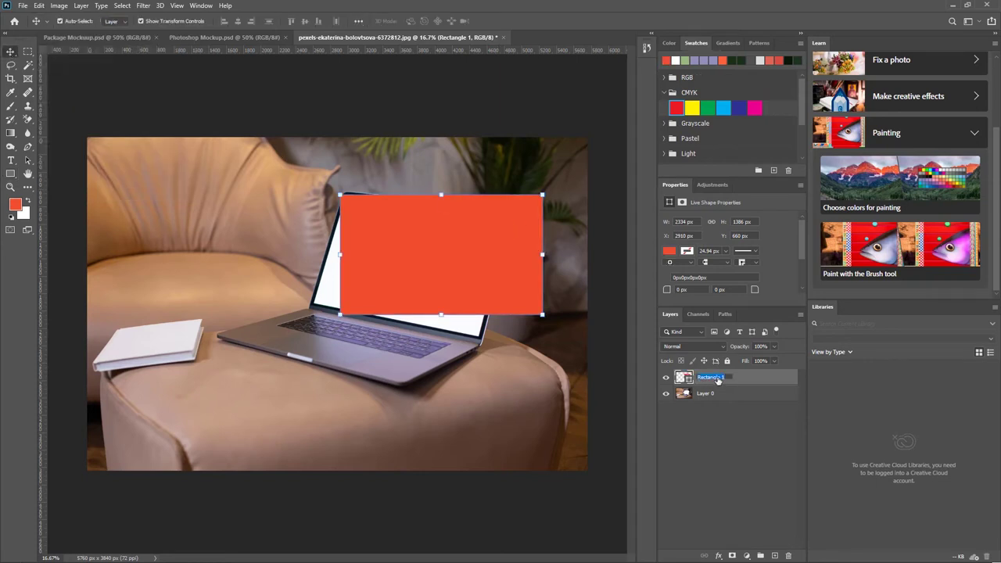
text(v)
click(739, 423)
click(725, 376)
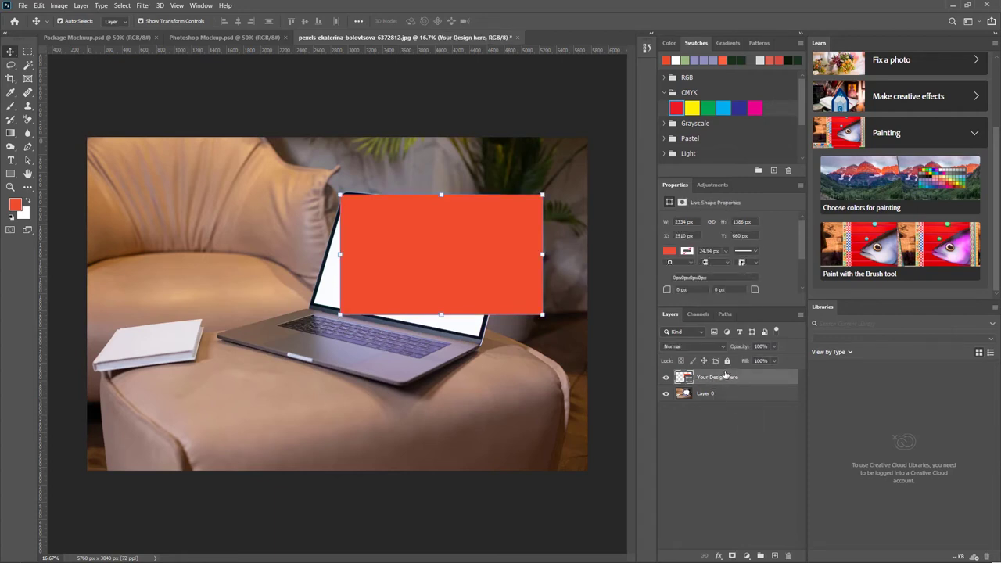
right_click(723, 379)
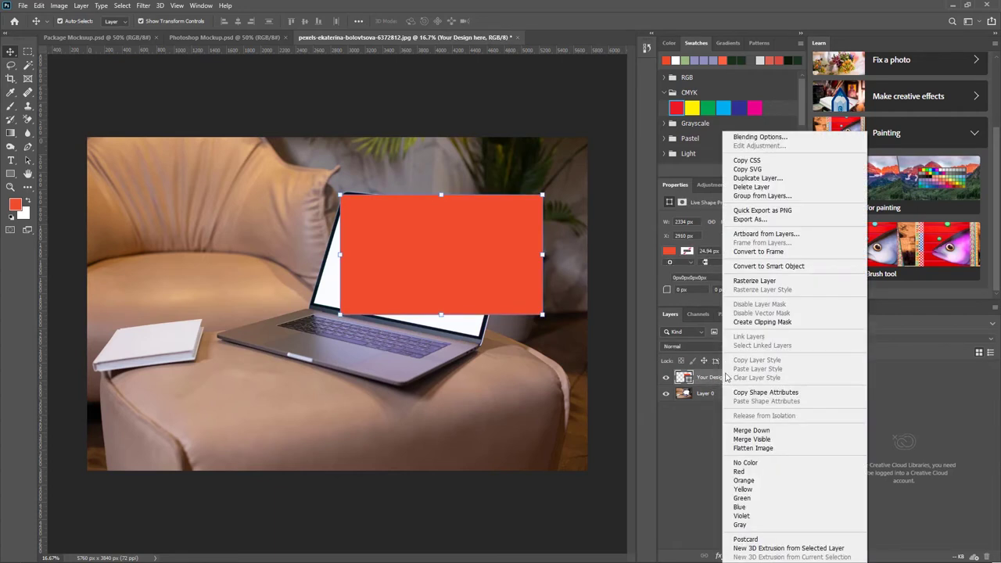
click(767, 265)
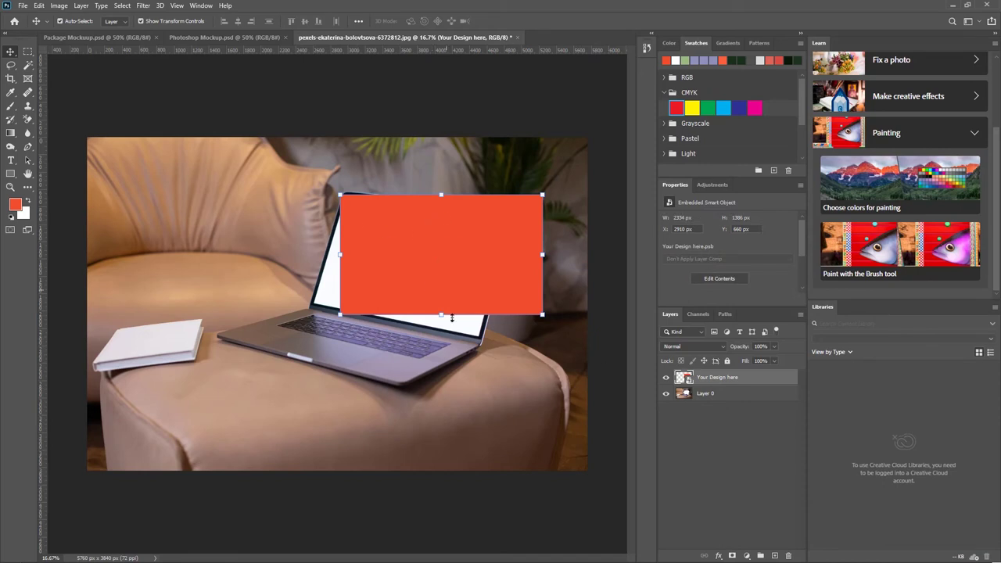
- Free-distort the design layer, lower its opacity to 39%, and pin its left corners to the screen
click(39, 5)
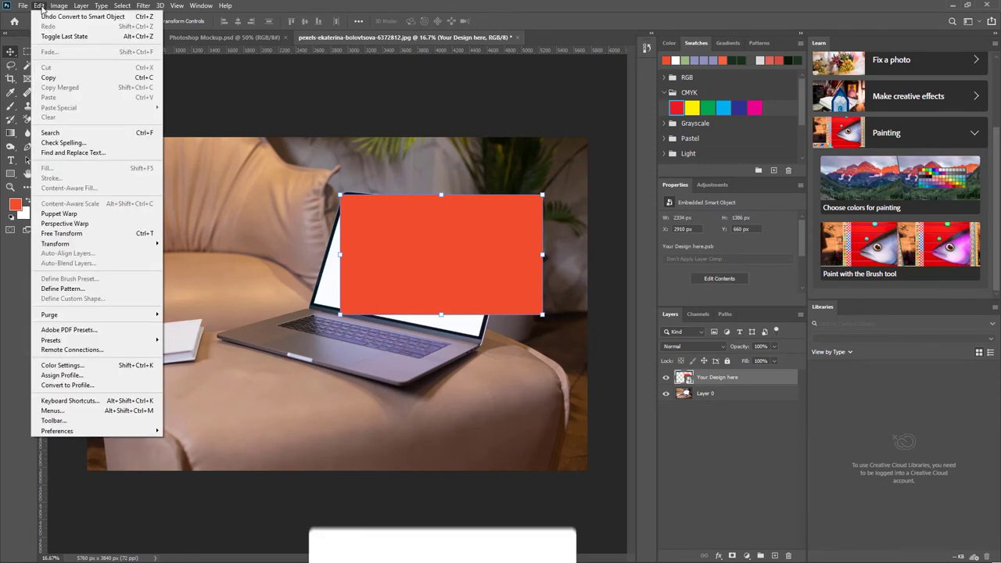
mouse_move(56, 245)
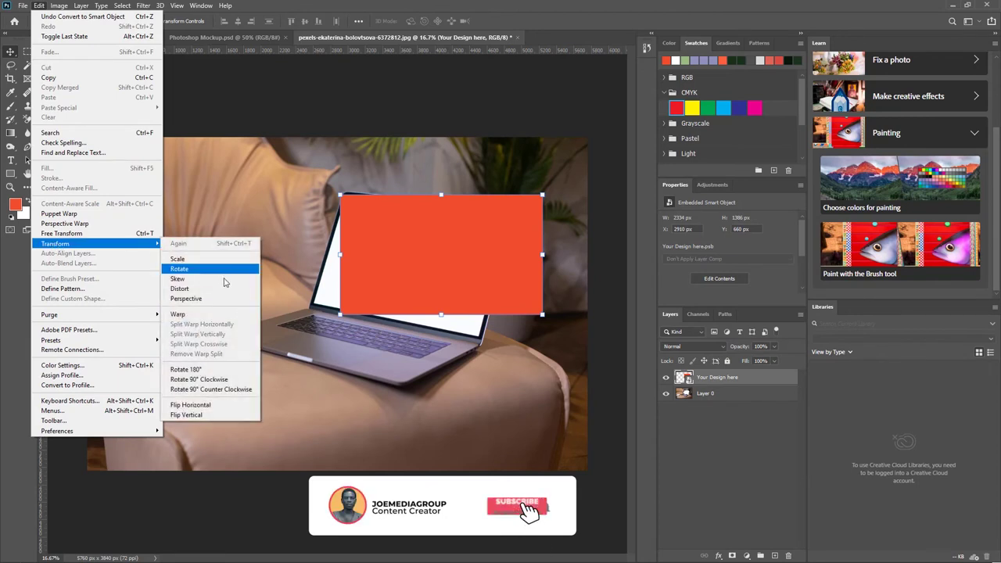
click(188, 289)
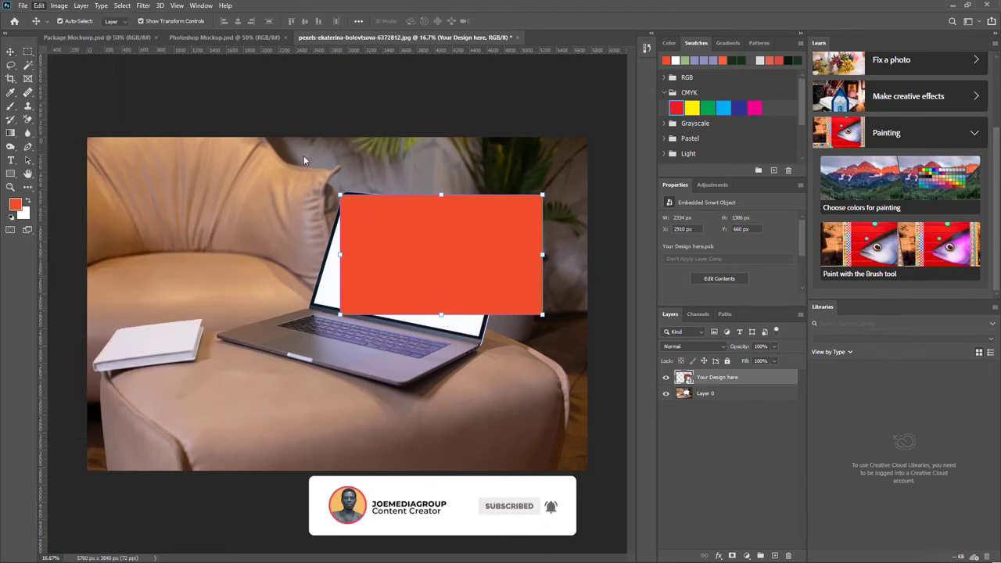
drag(417, 241, 344, 195)
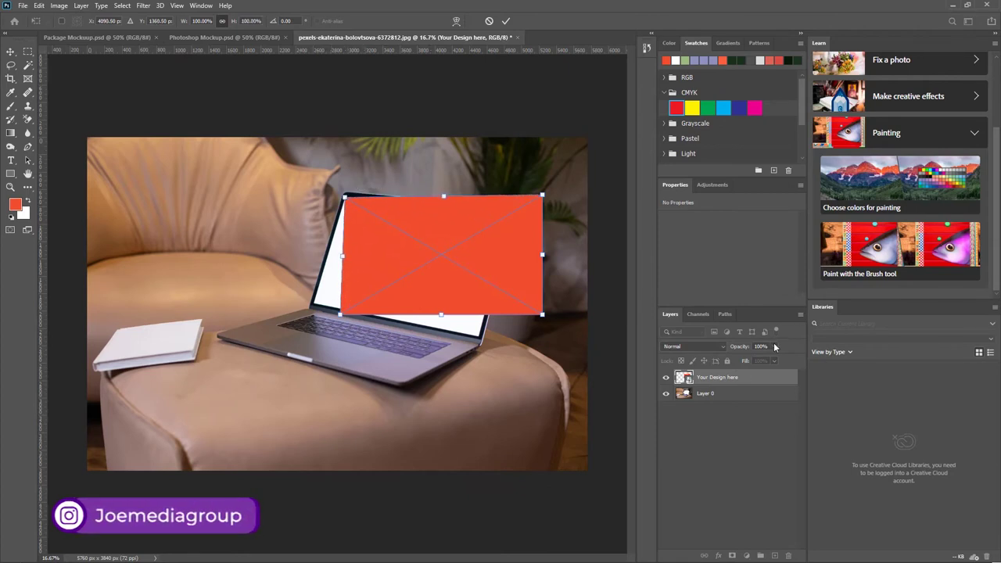
click(773, 346)
drag(749, 359, 731, 360)
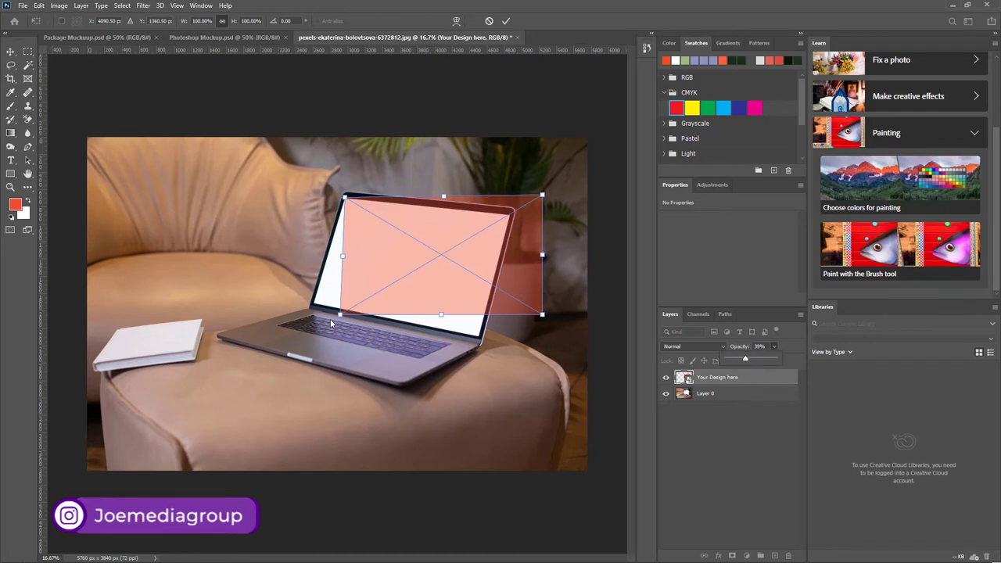
drag(340, 314, 311, 308)
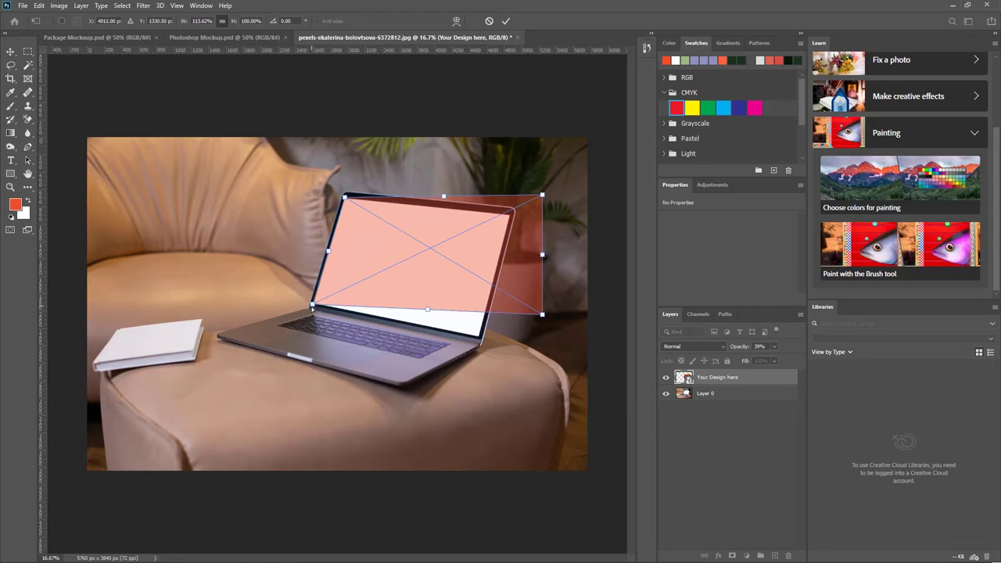
- Pin the design's bottom-right and top-right corners onto the screen corners and apply the distortion
key(ctrl+plus)
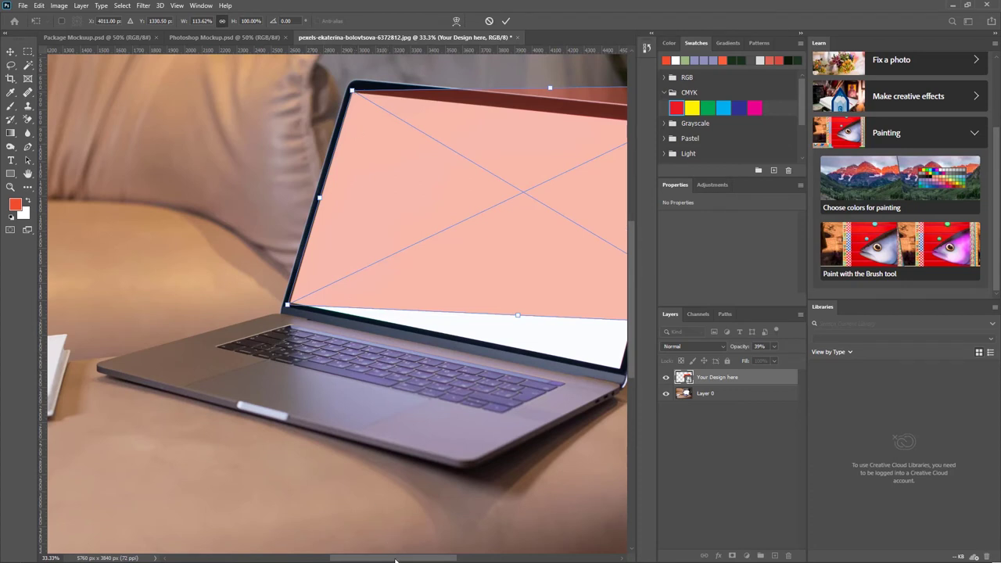
drag(395, 559, 444, 559)
drag(531, 330, 404, 373)
drag(529, 86, 466, 126)
click(505, 21)
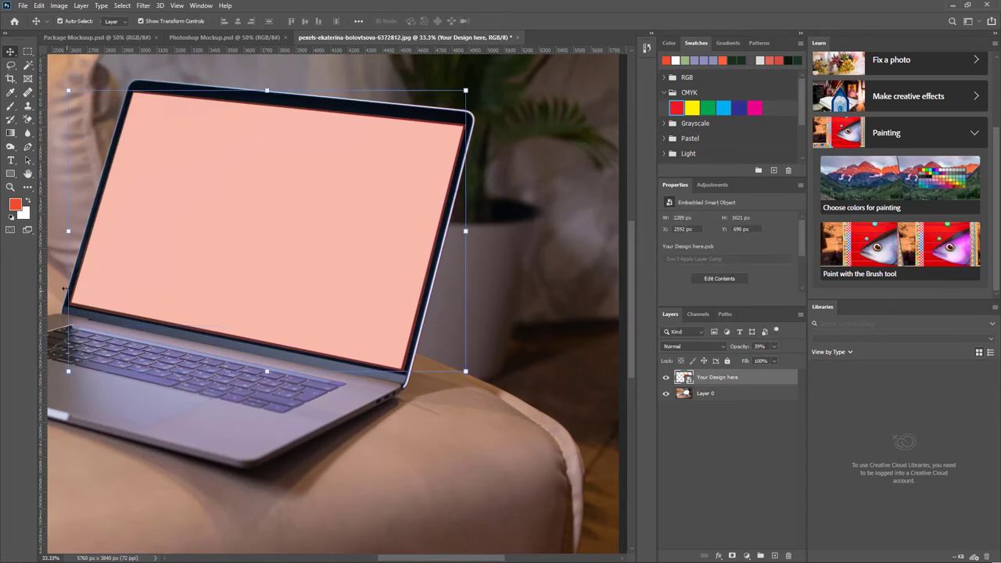
- Fine-tune the Your Design here placeholder's position with left and right arrow nudges
click(564, 175)
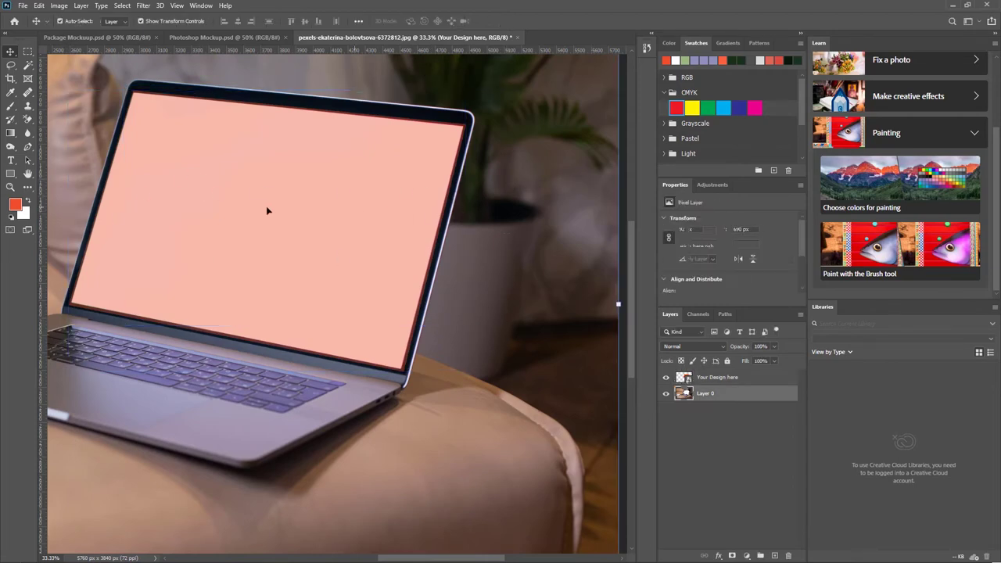
click(303, 233)
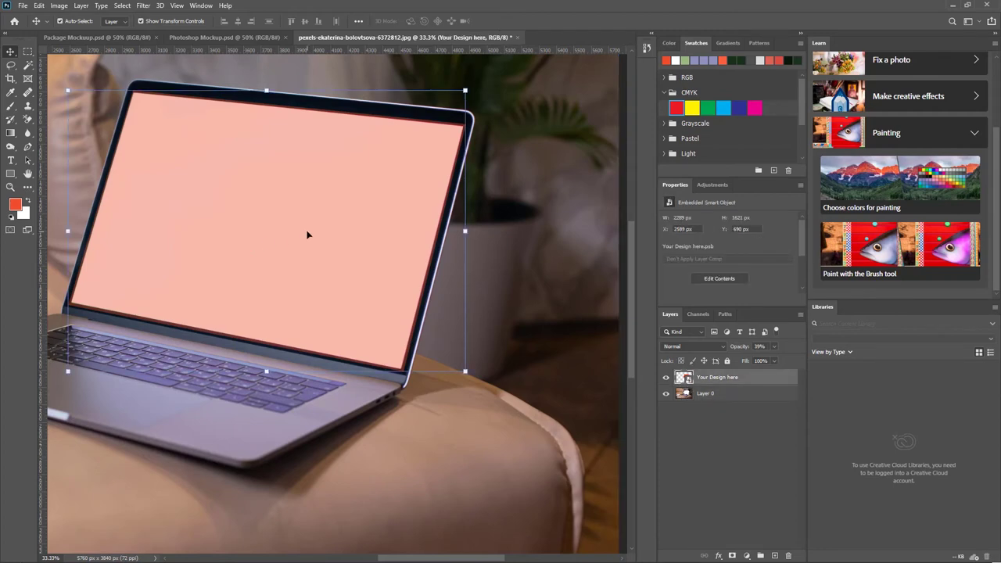
key(Left)
key(Left)
key(Left)
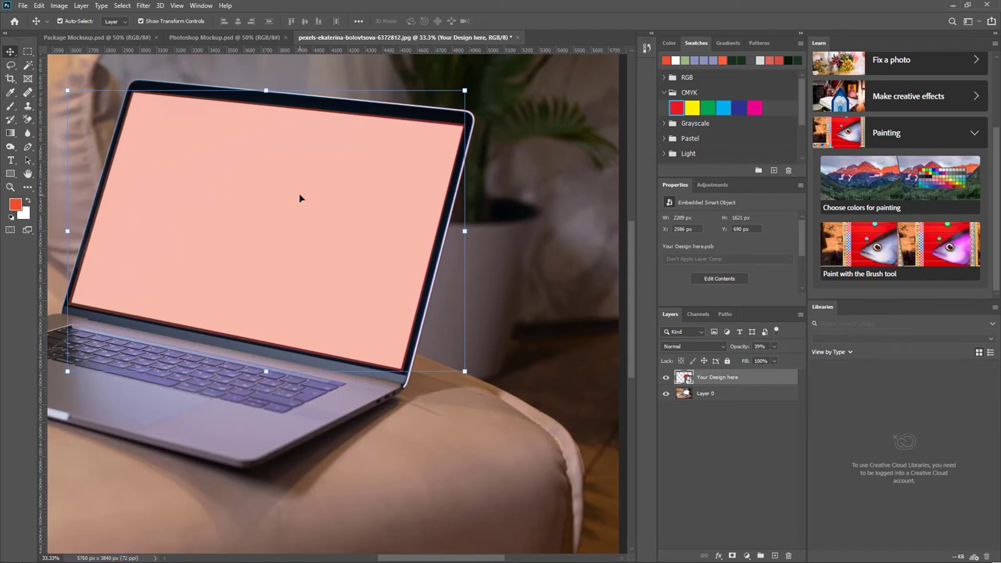
key(Right)
key(Right)
key(Right)
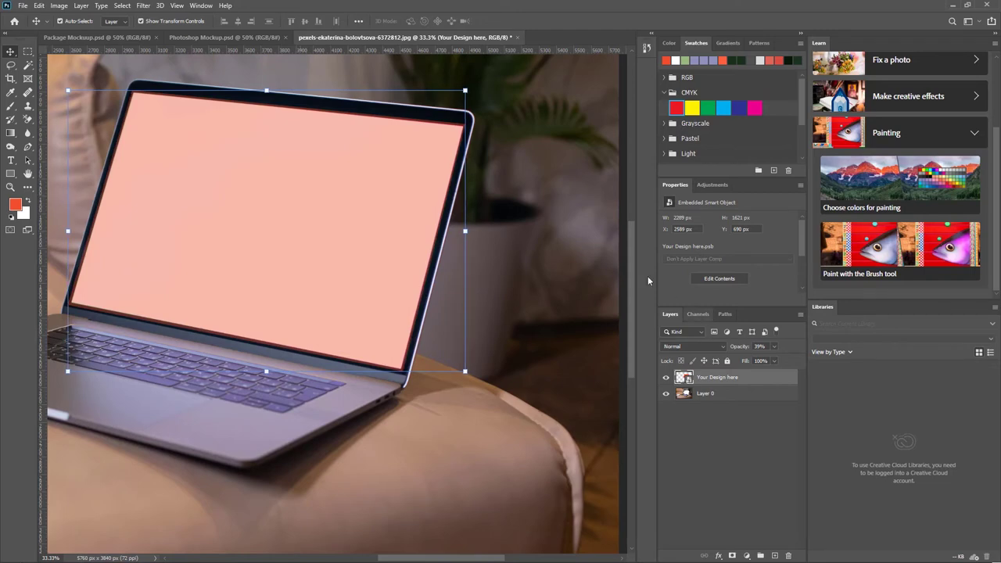
click(574, 201)
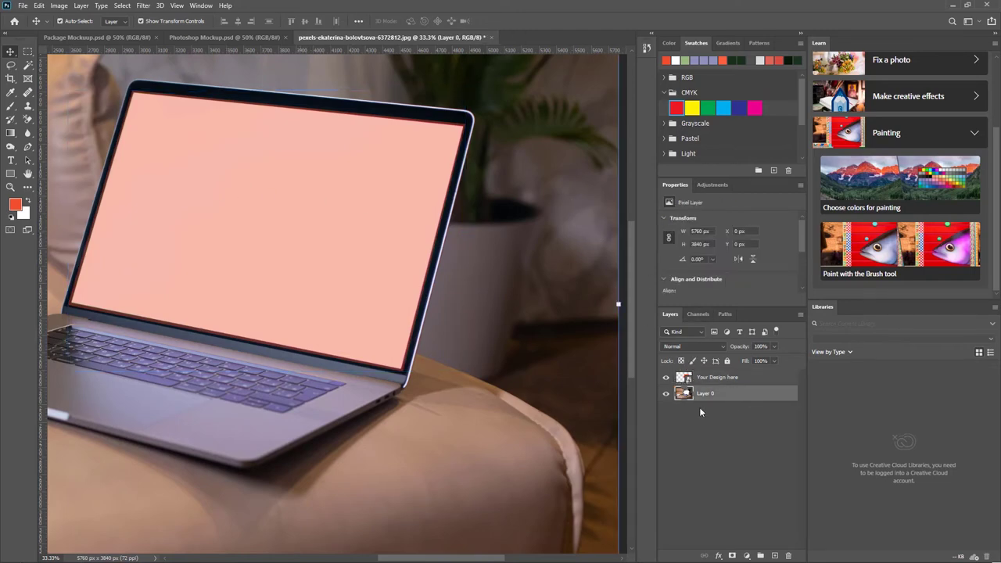
- Hide the design, select the white laptop screen with the Magic Wand, and expand the selection by 1 px
click(666, 380)
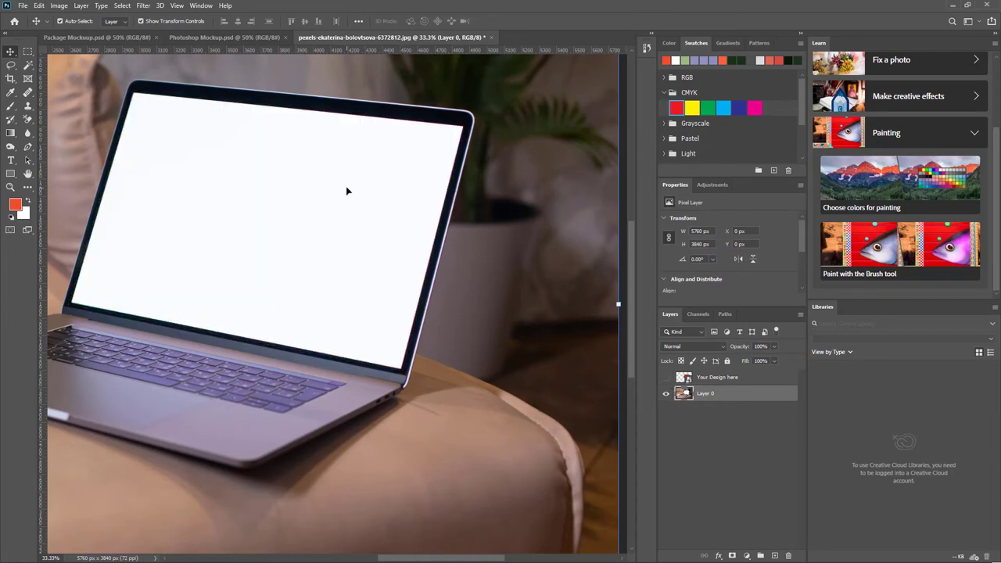
click(28, 67)
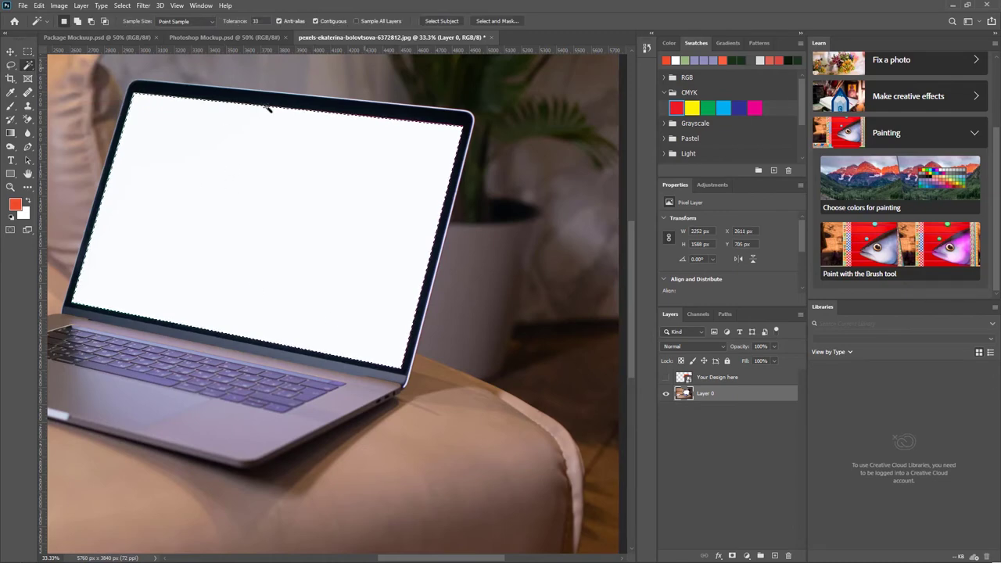
click(122, 5)
mouse_move(202, 154)
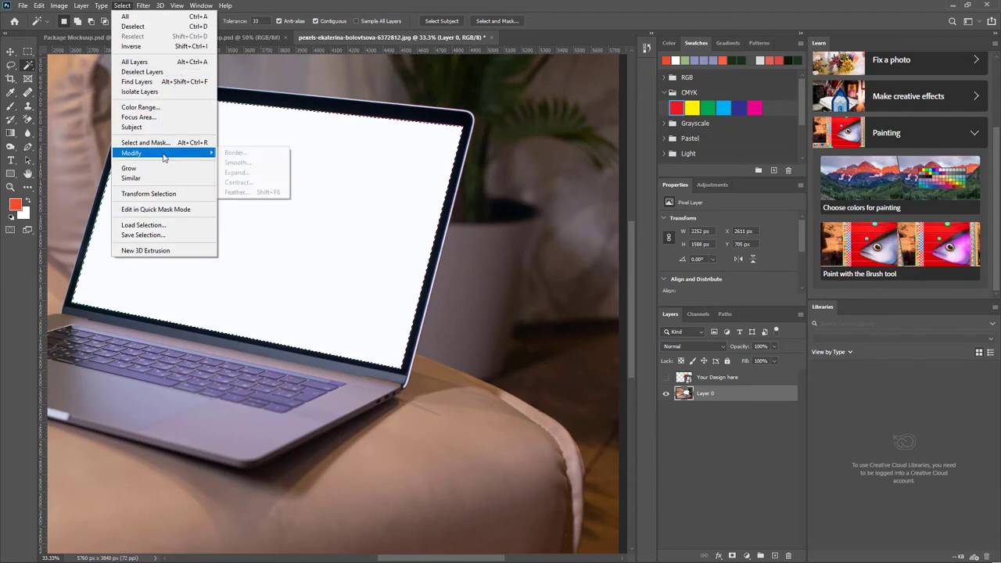
click(252, 171)
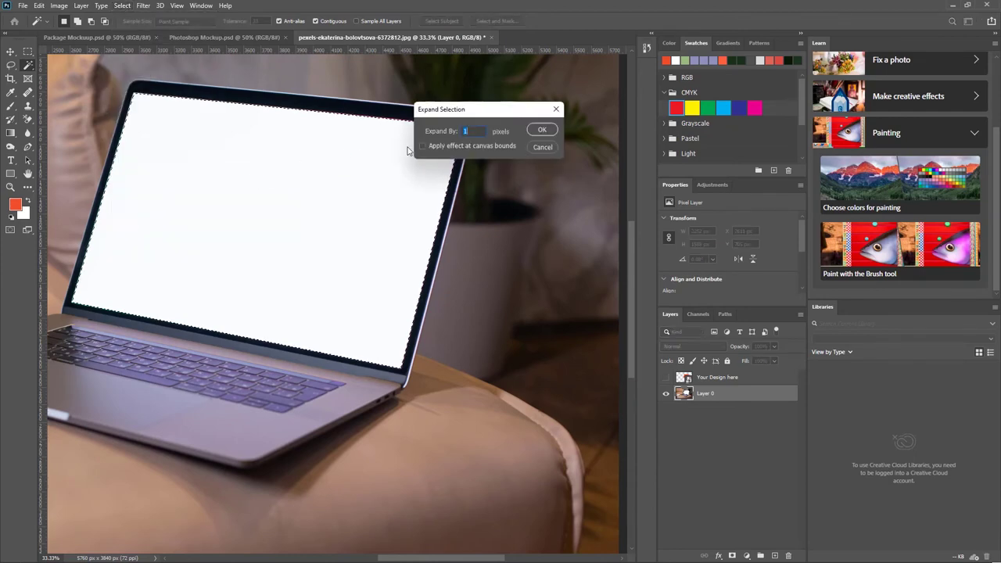
click(543, 130)
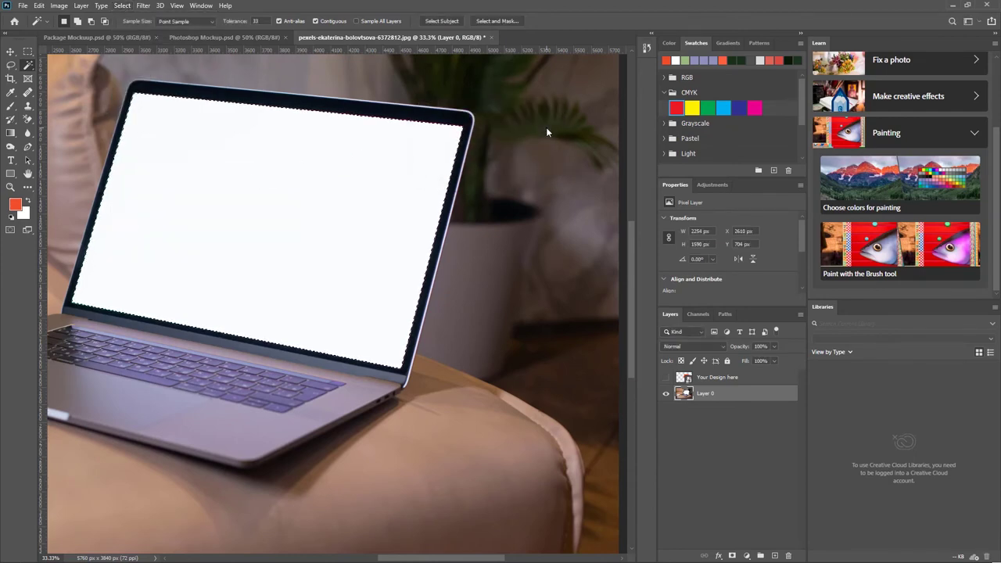
- Feather the screen selection and show the Your Design here layer again
click(122, 6)
mouse_move(156, 152)
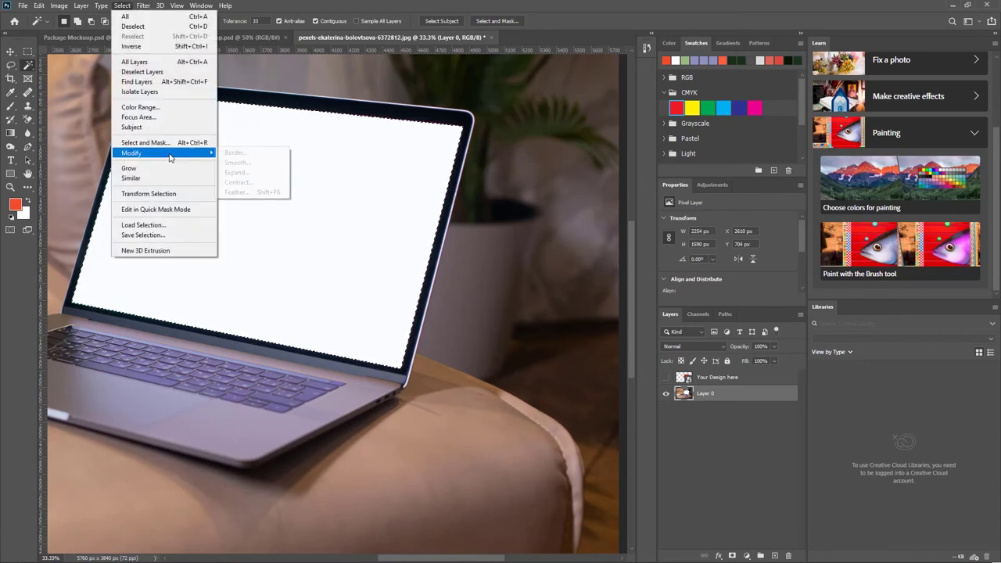
click(237, 192)
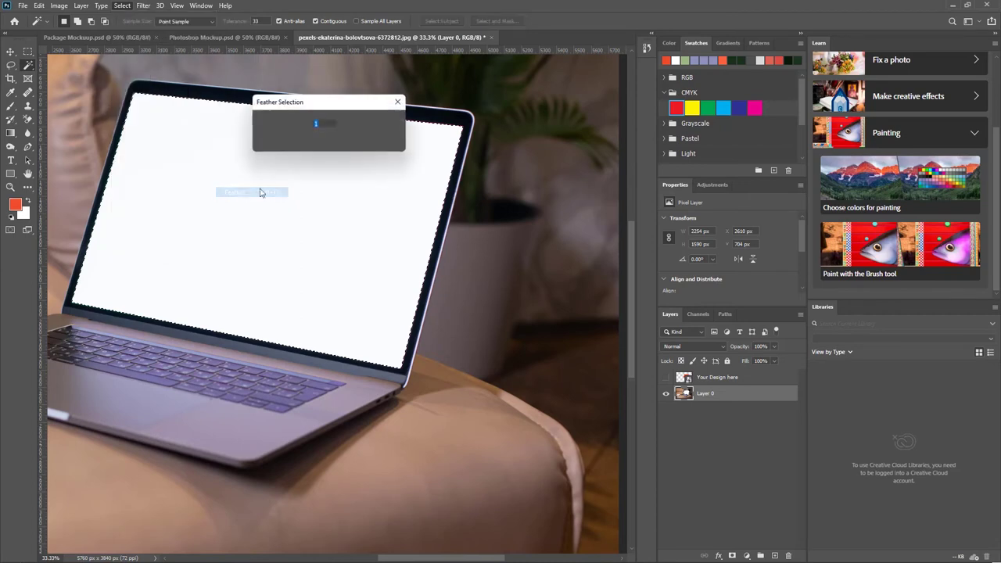
click(384, 122)
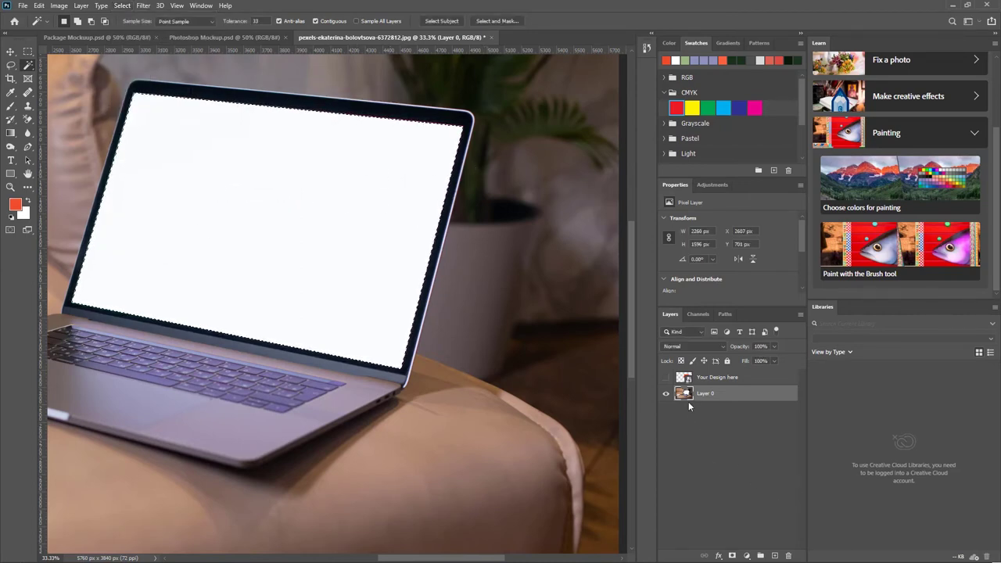
click(666, 376)
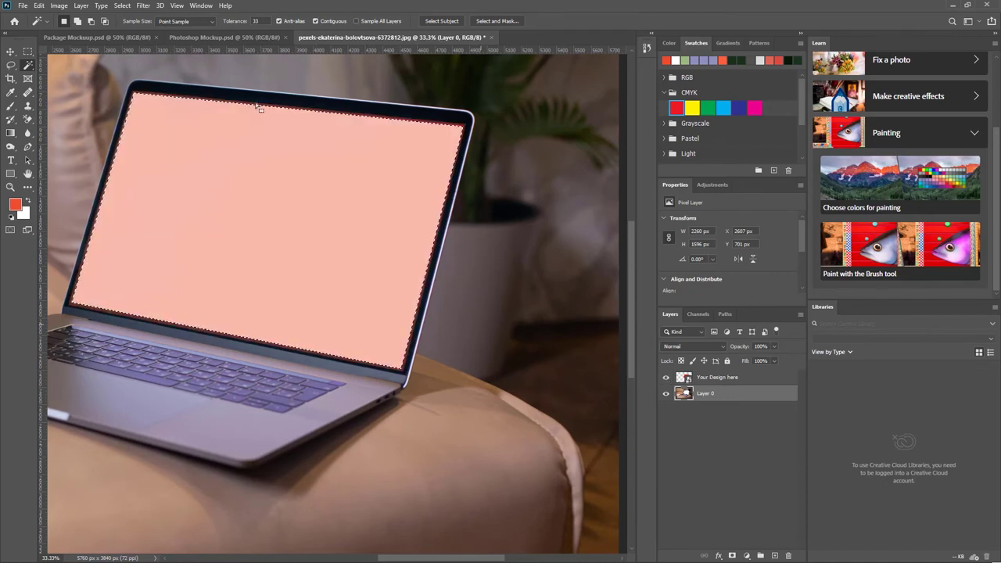
- Set Your Design here to 100% opacity and add a layer mask from the screen selection
click(733, 382)
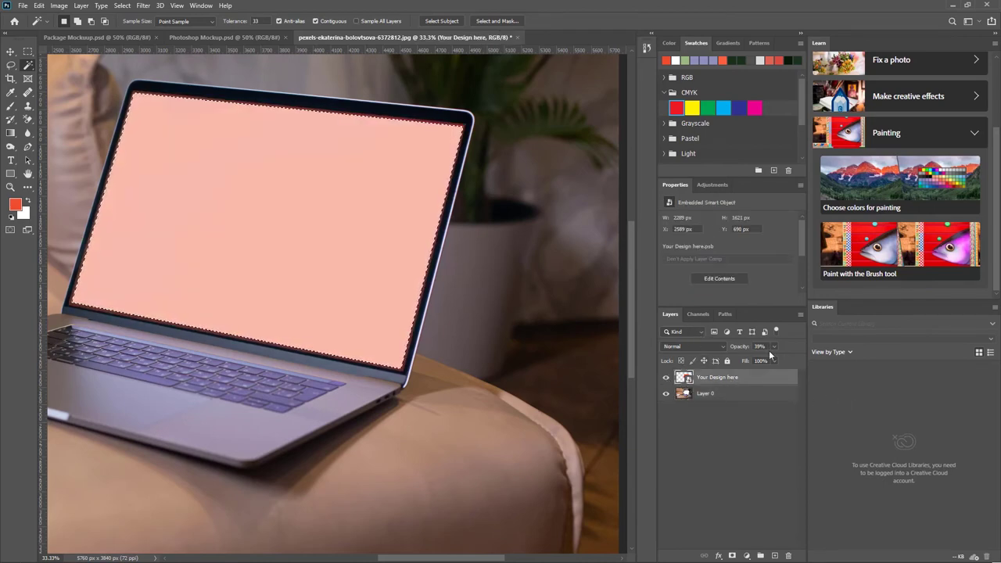
key(3)
key(9)
drag(770, 359, 825, 359)
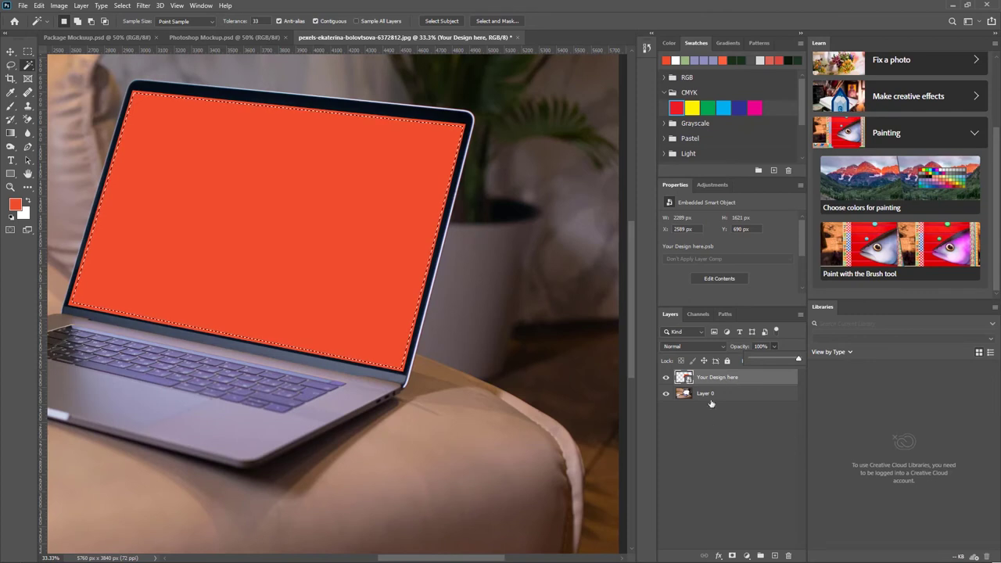
click(732, 555)
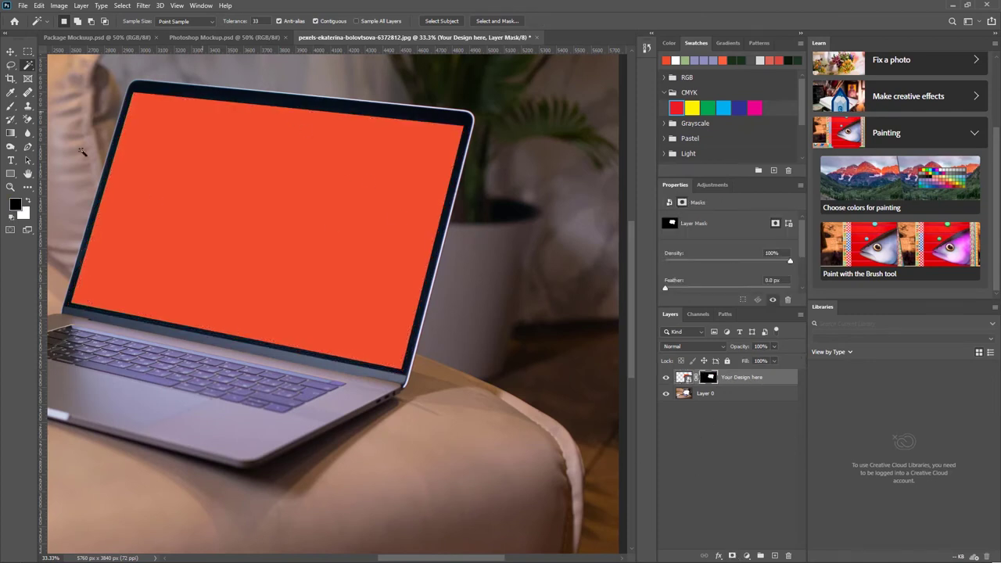
click(10, 51)
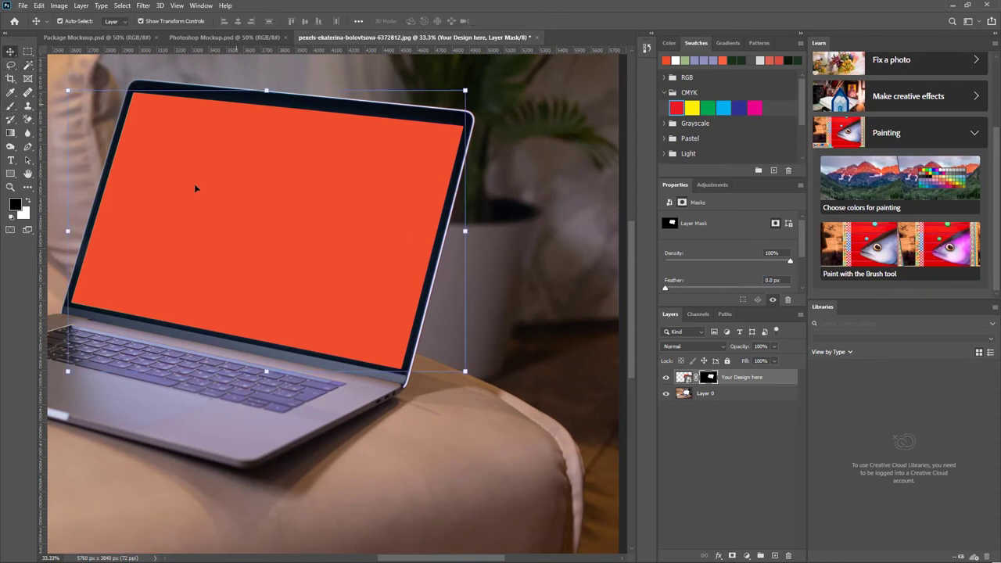
- Open the Your Design here smart object's contents and browse the Custom Mockup folder to place a linked image
click(694, 442)
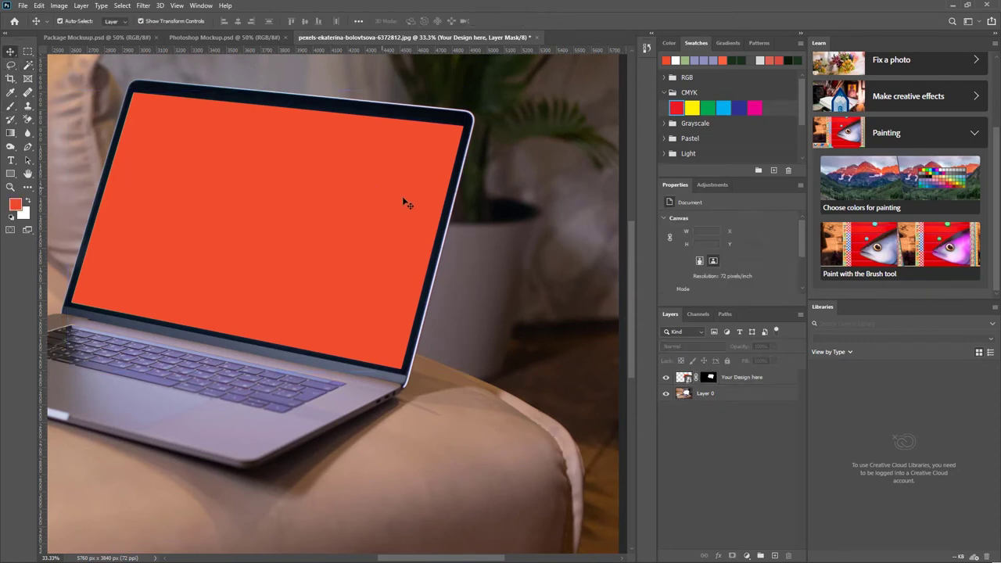
click(731, 380)
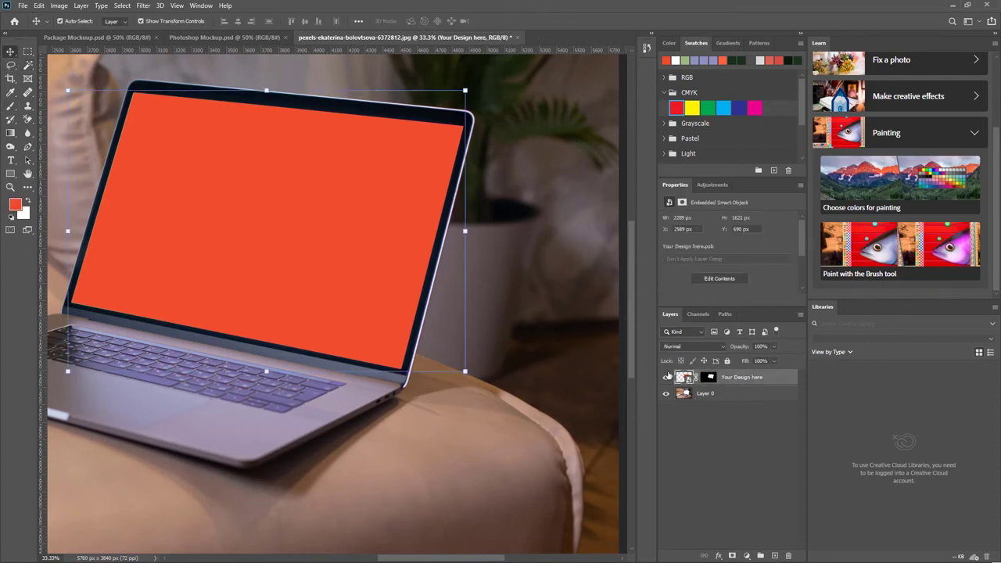
double_click(683, 377)
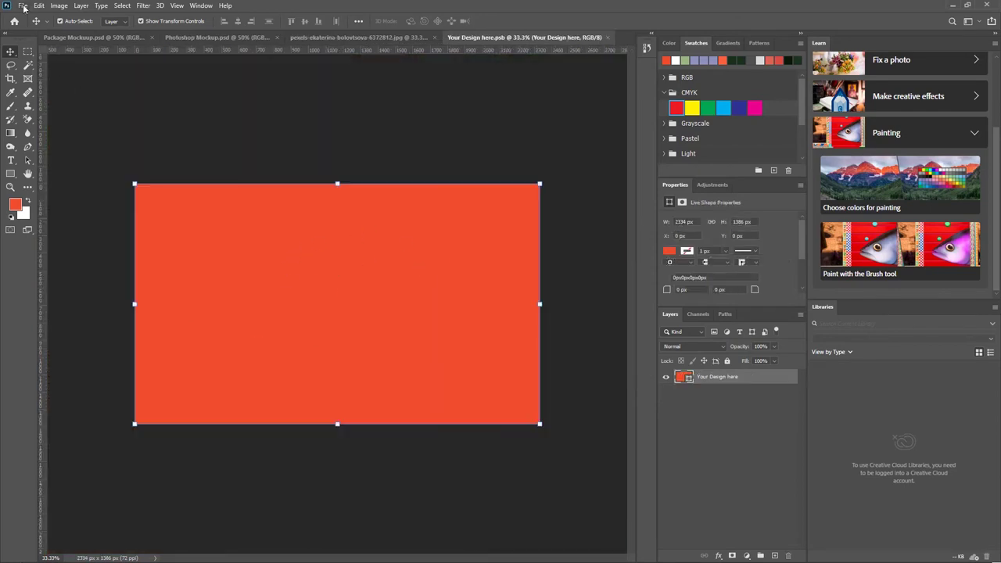
click(23, 5)
click(55, 222)
scroll(411, 254, down, 2)
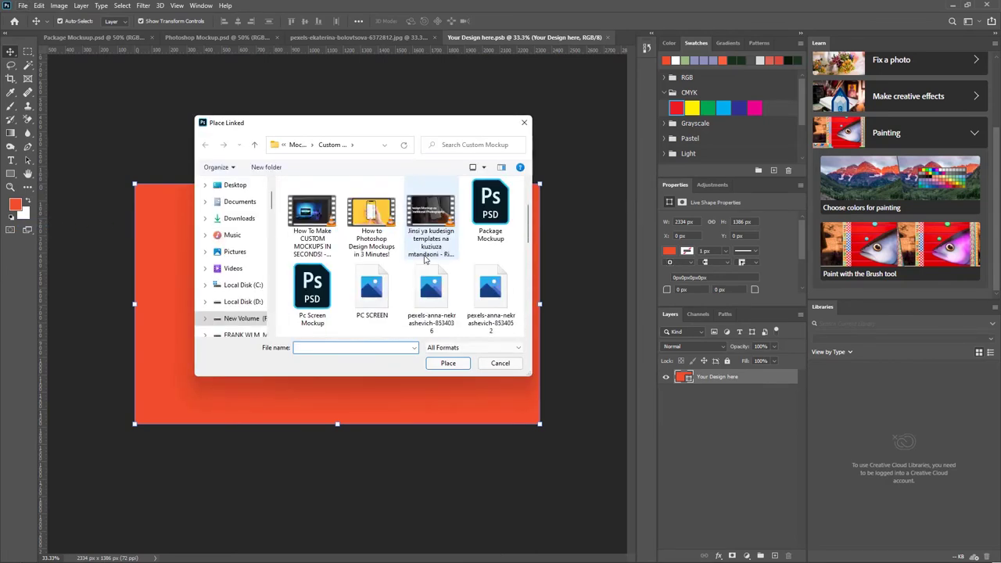
- Place PC SCREEN, scale it to cover the whole design canvas, commit, and save the .psb
double_click(362, 218)
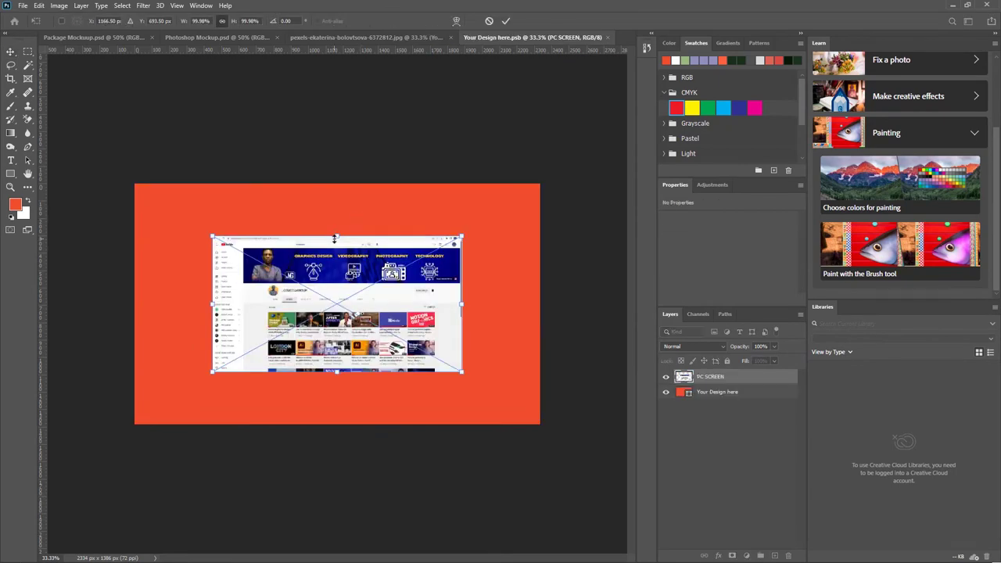
drag(336, 232, 336, 185)
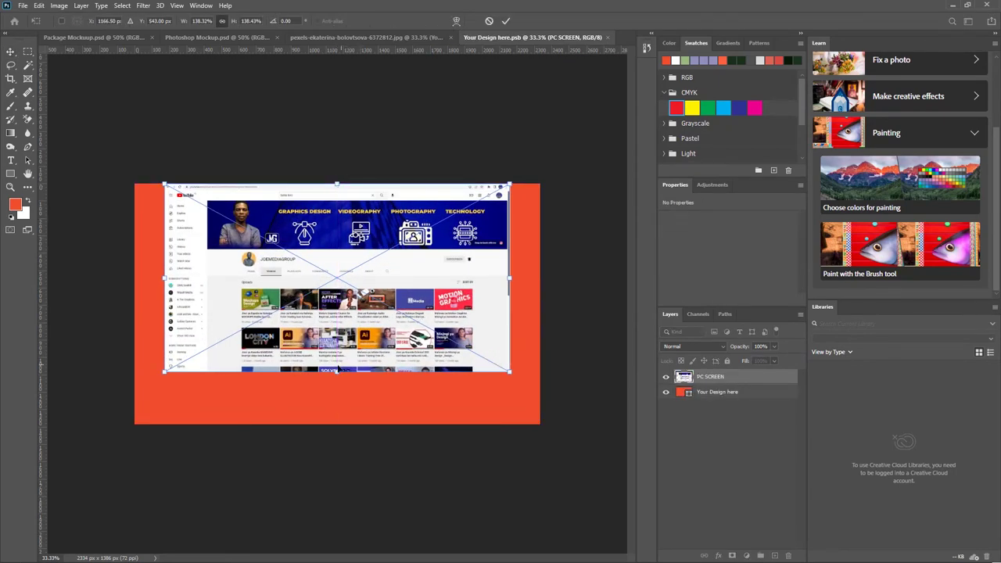
drag(336, 373, 336, 423)
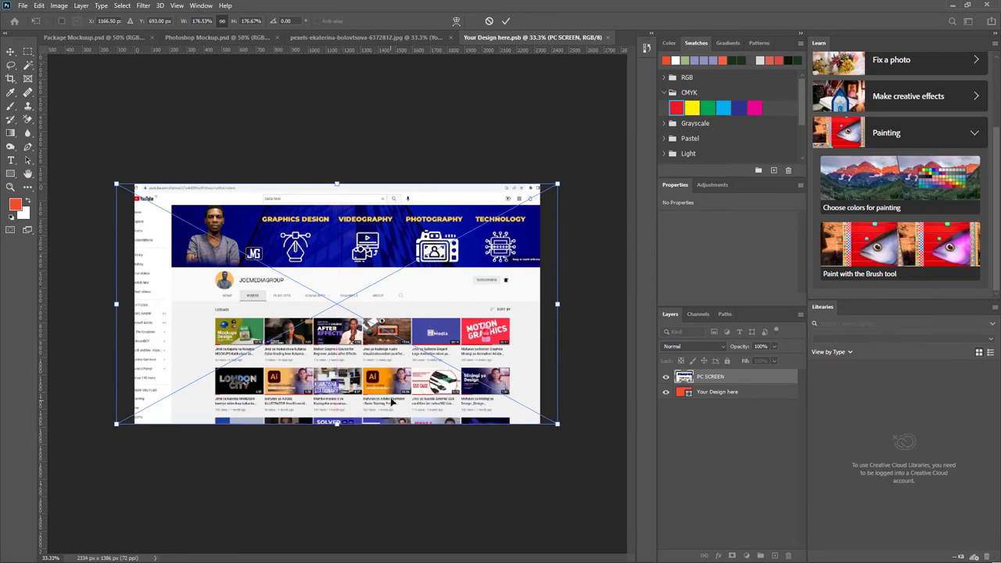
mouse_move(456, 317)
mouse_down()
mouse_move(436, 317)
mouse_move(455, 317)
mouse_up()
drag(452, 317, 463, 316)
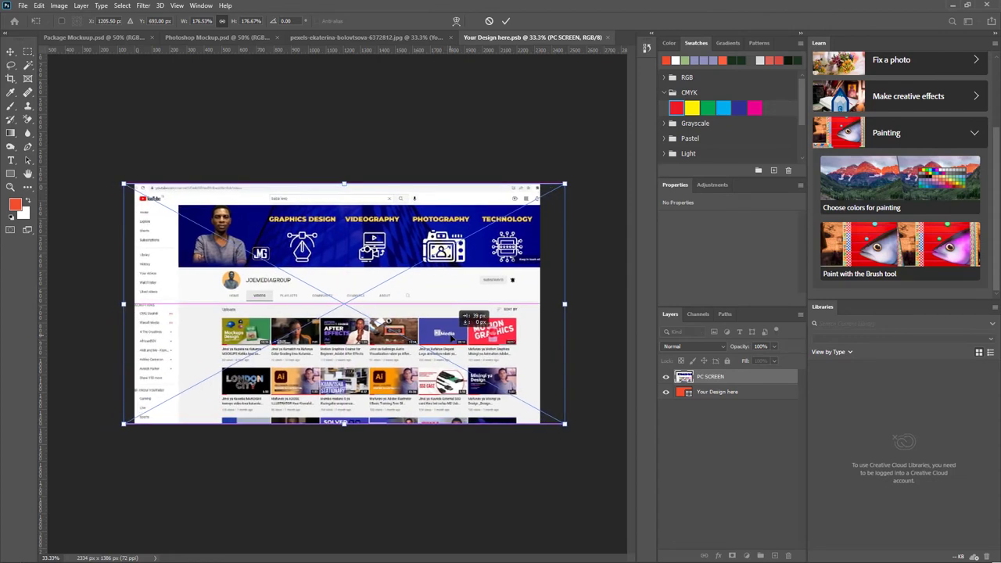
click(506, 22)
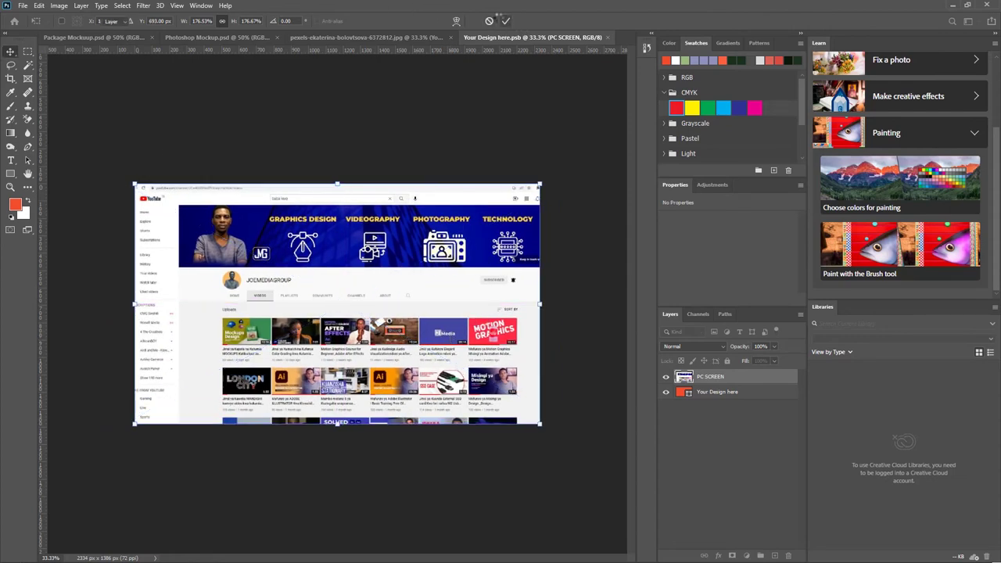
click(260, 480)
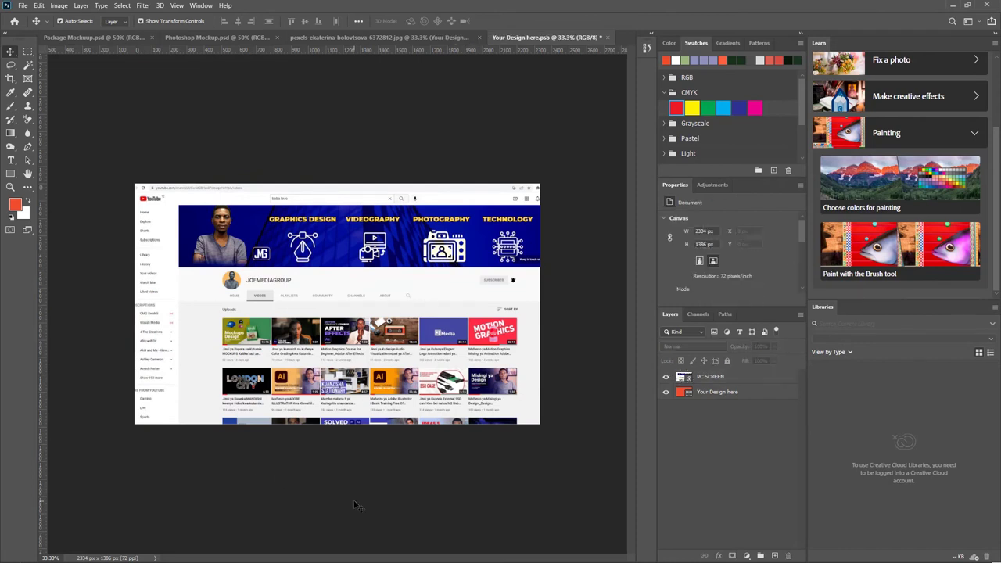
key(ctrl+s)
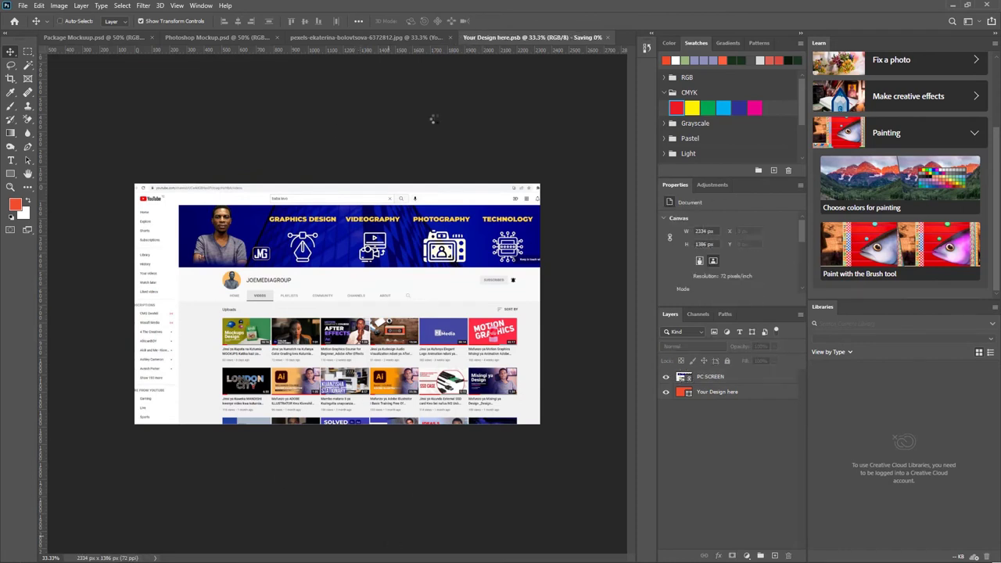
- In the laptop mockup, rename Layer 0 to 'Computer'
click(357, 37)
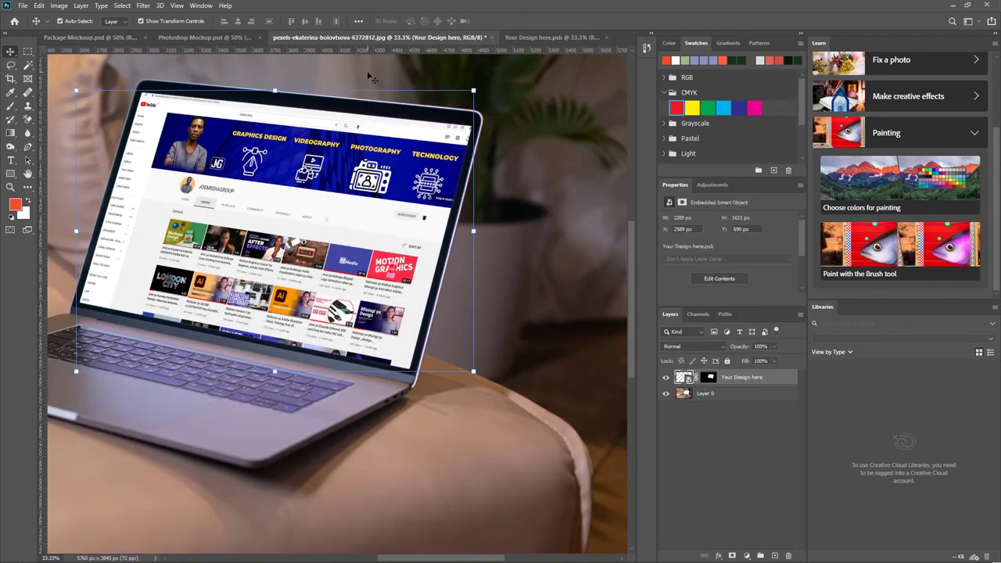
scroll(457, 318, down, 3)
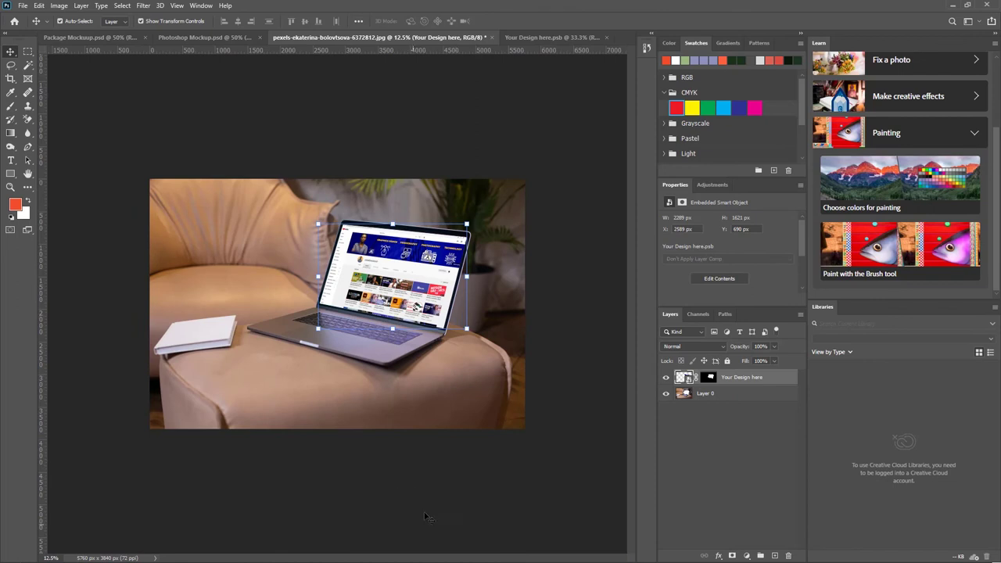
click(424, 516)
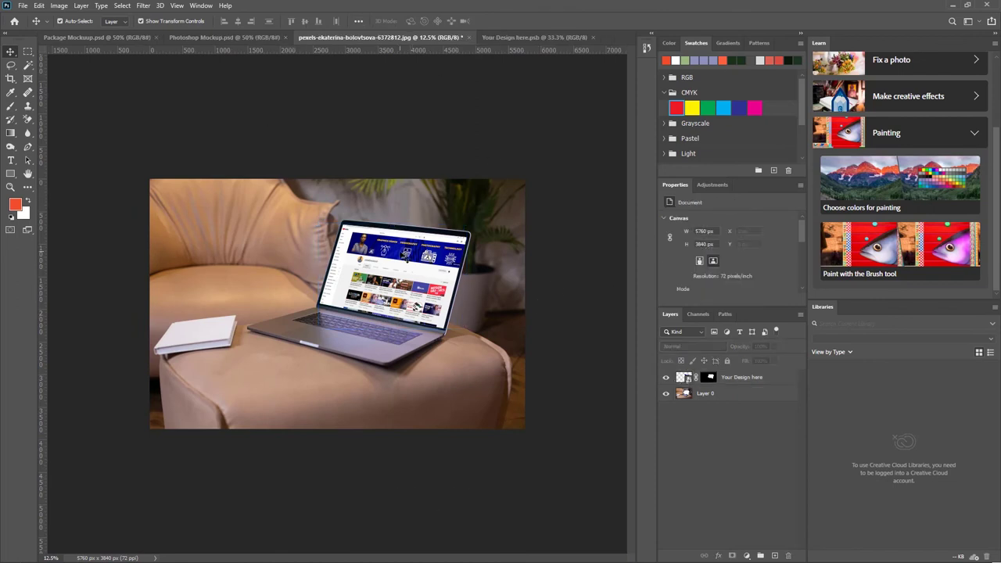
double_click(705, 394)
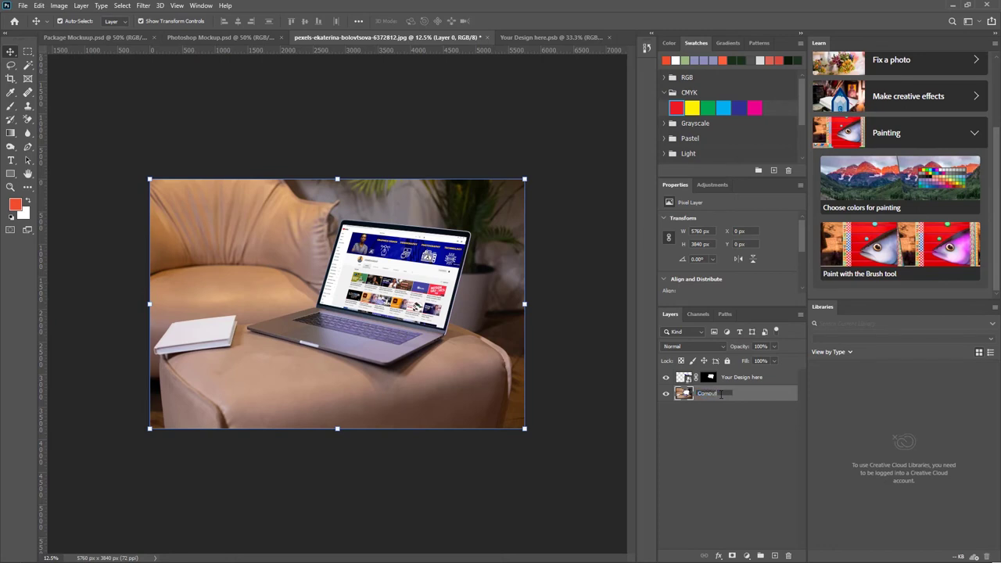
click(716, 455)
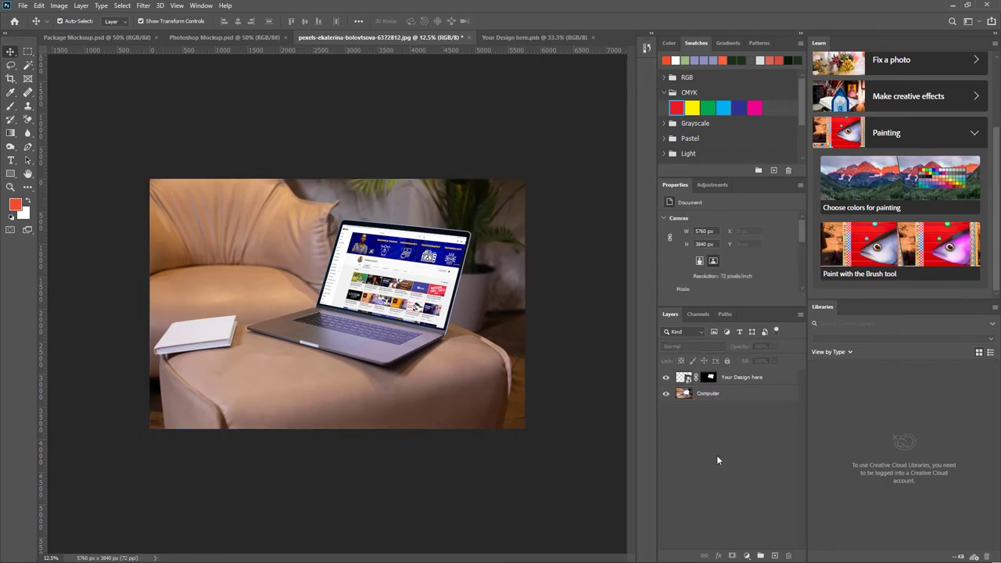
- Reopen the Your Design here smart object's contents for editing
click(726, 395)
click(723, 378)
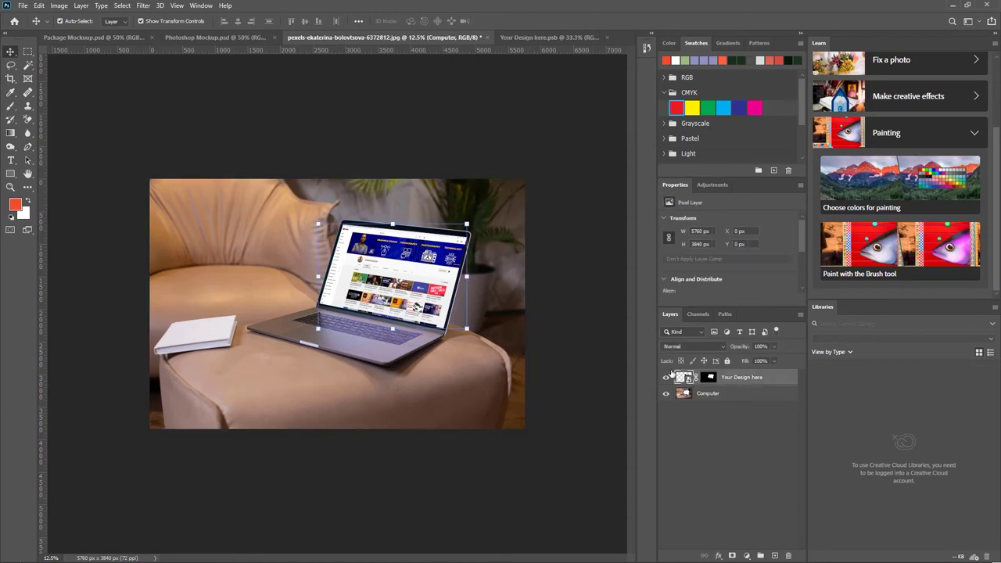
double_click(683, 377)
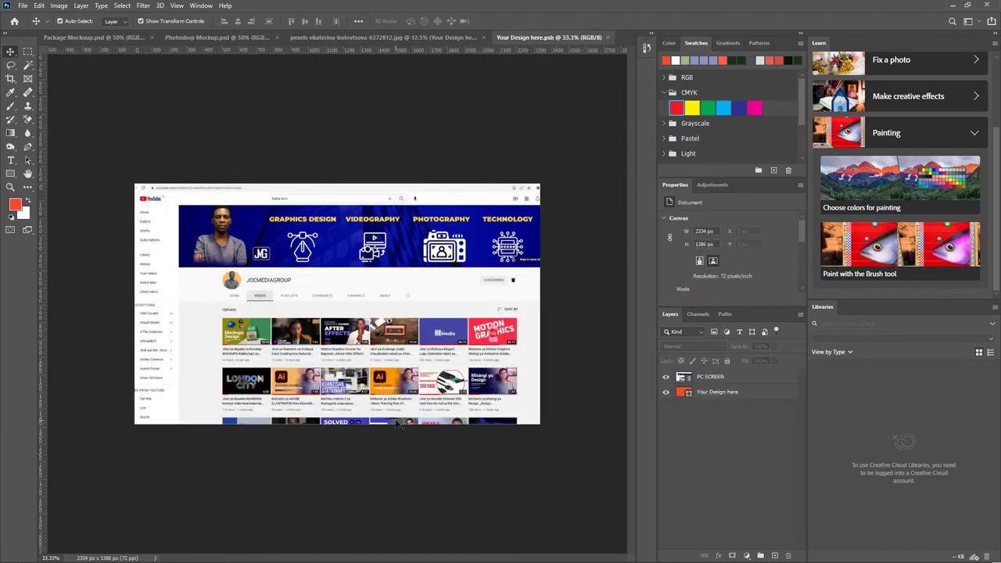
- Re-save the Your Design here.psb with PC SCREEN visible and confirm the laptop shows the YouTube screenshot
click(665, 377)
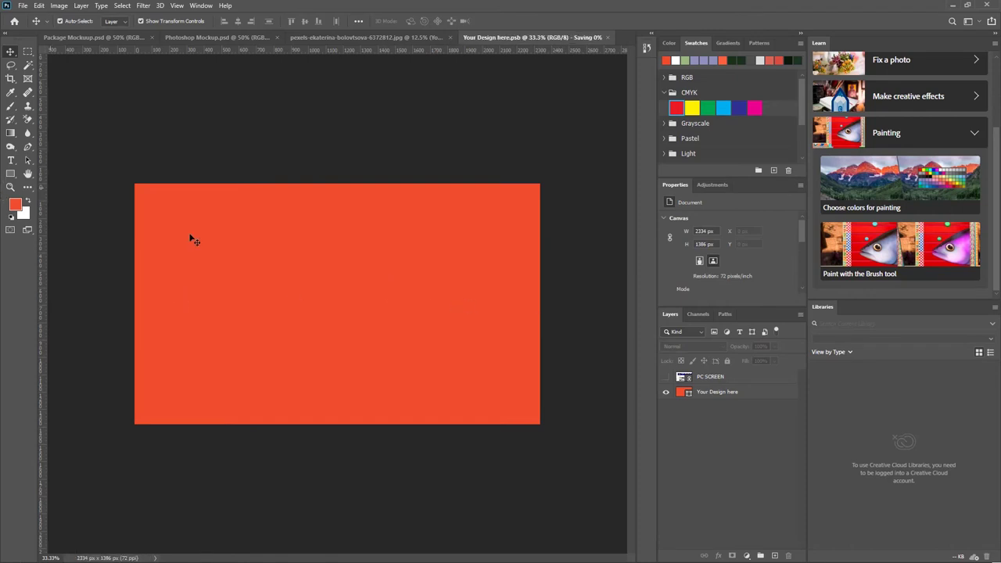
key(ctrl+s)
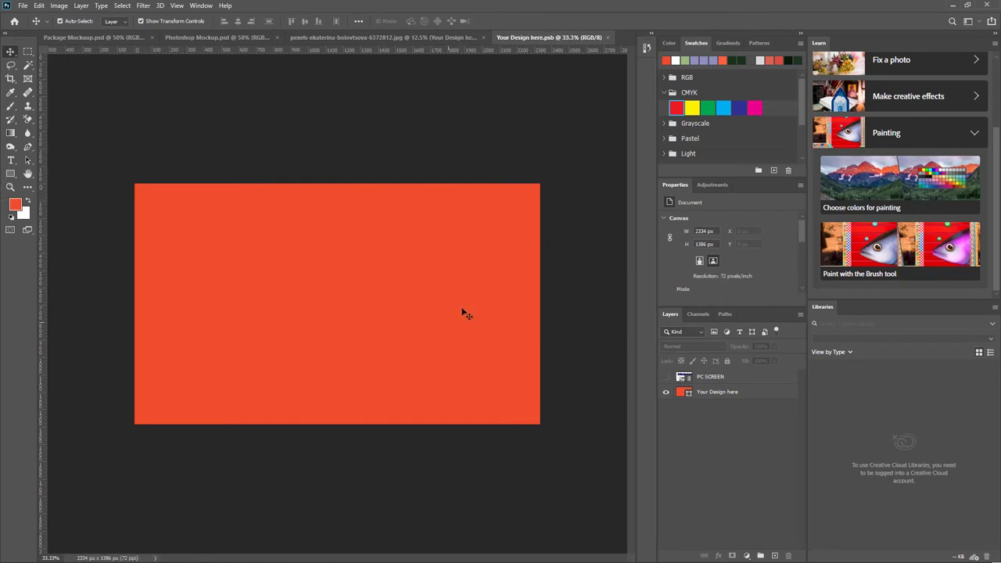
click(345, 36)
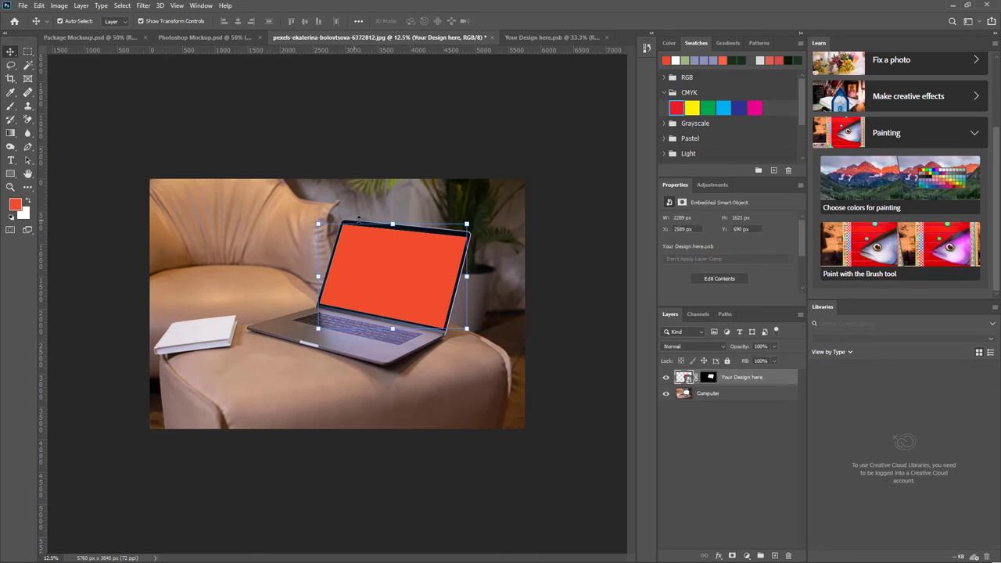
click(552, 37)
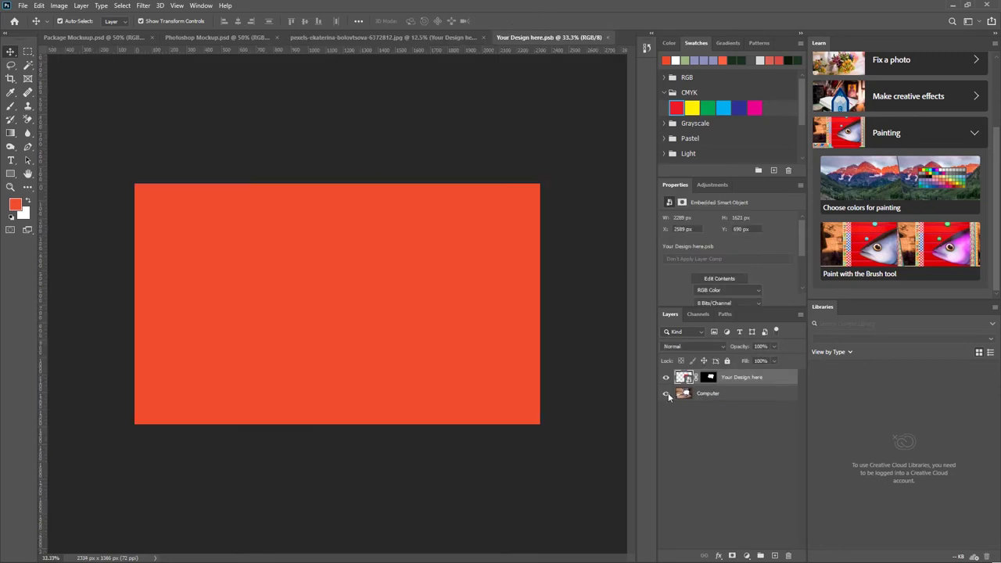
key(ctrl+s)
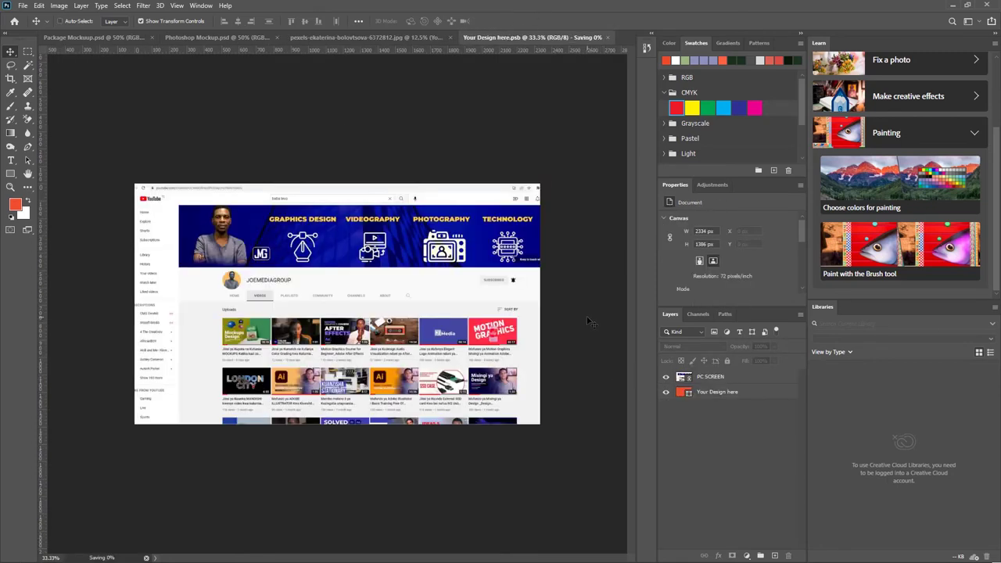
click(367, 37)
click(558, 222)
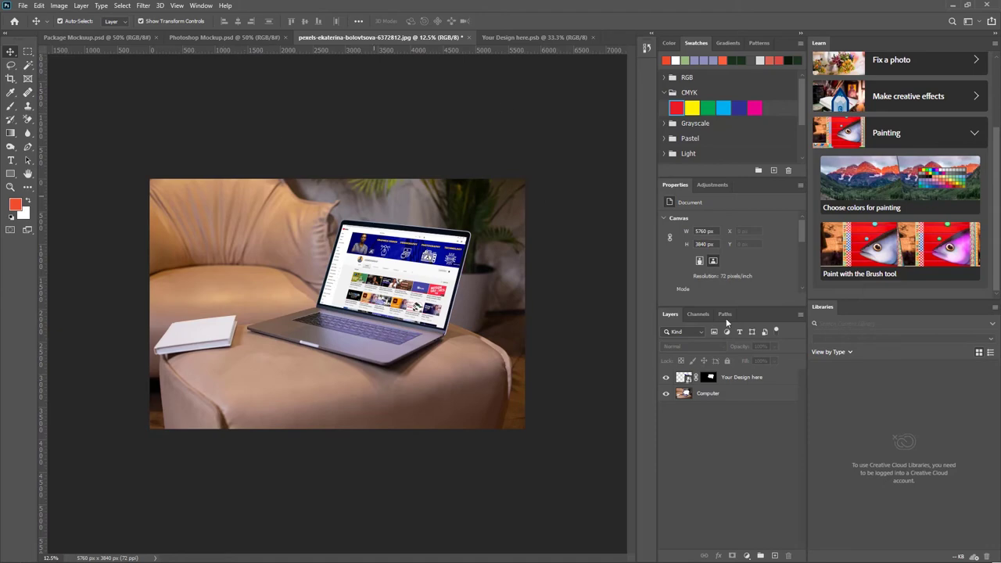
- Save the laptop mockup as 'Computer Scree Mockup.psd' in the Custom Mockup folder
click(24, 7)
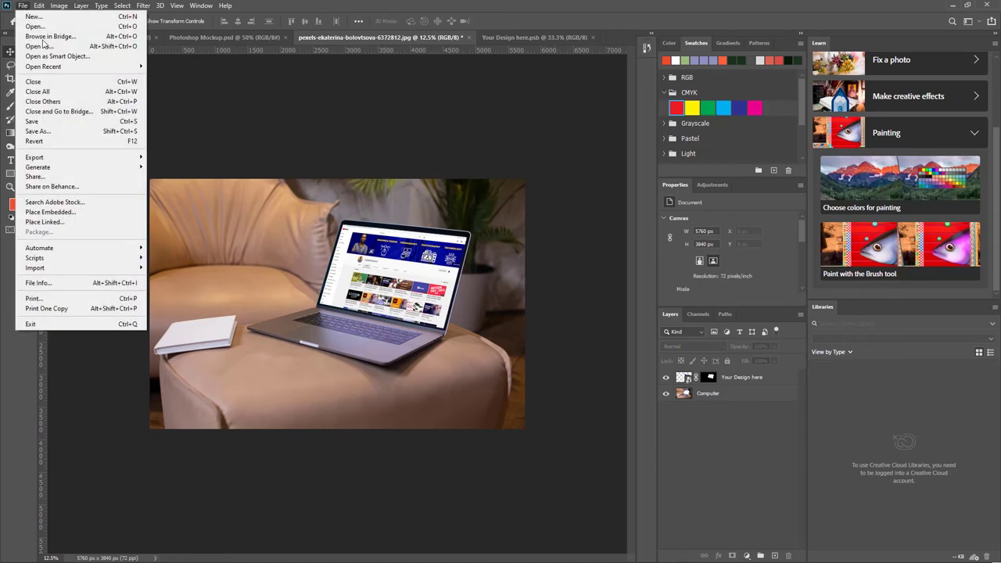
click(49, 130)
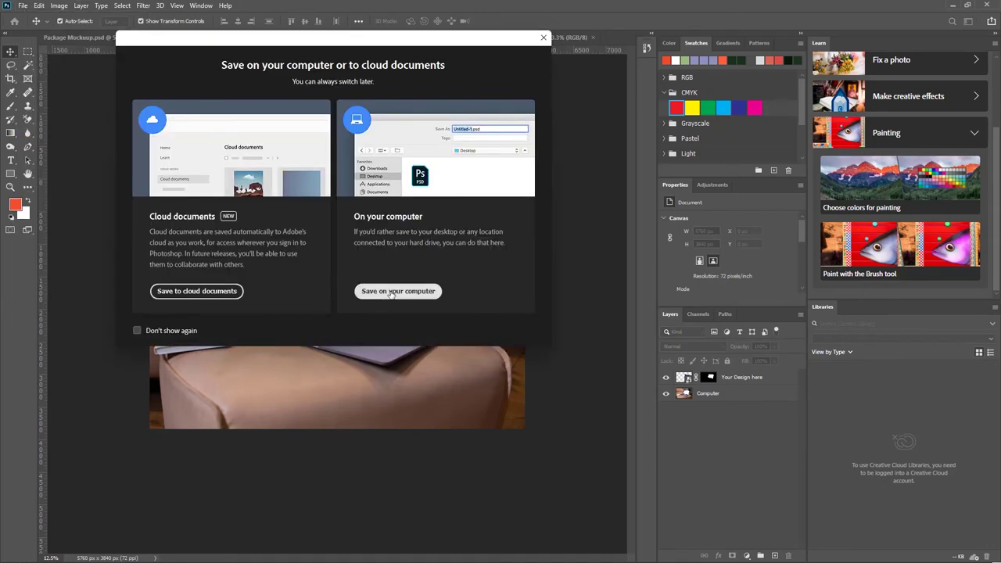
click(390, 291)
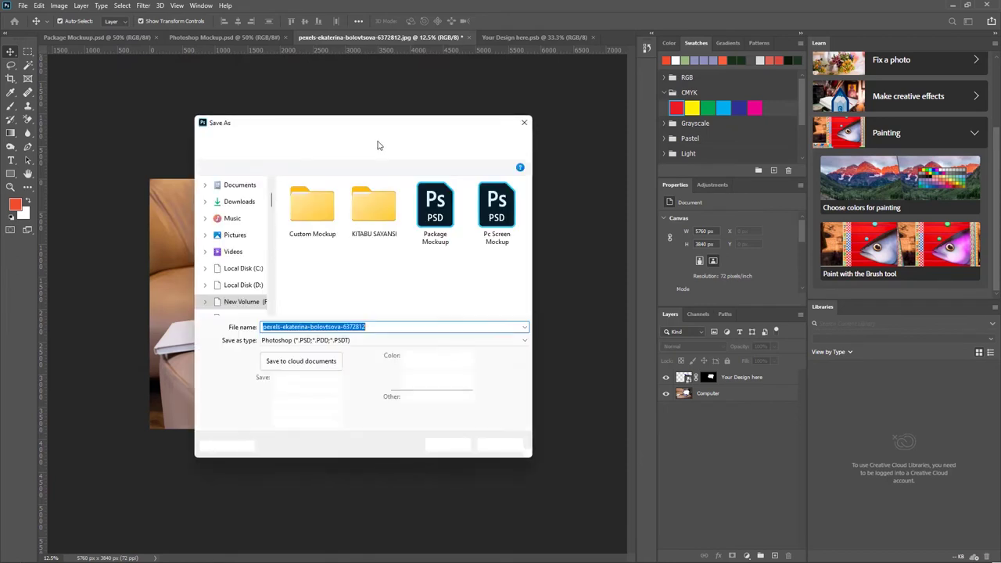
double_click(312, 207)
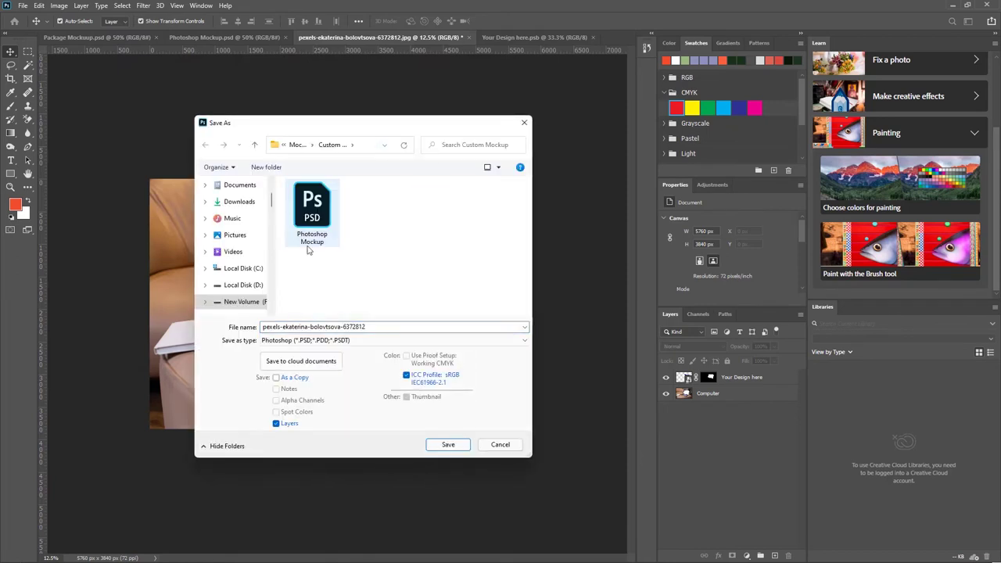
click(382, 325)
text(Computer)
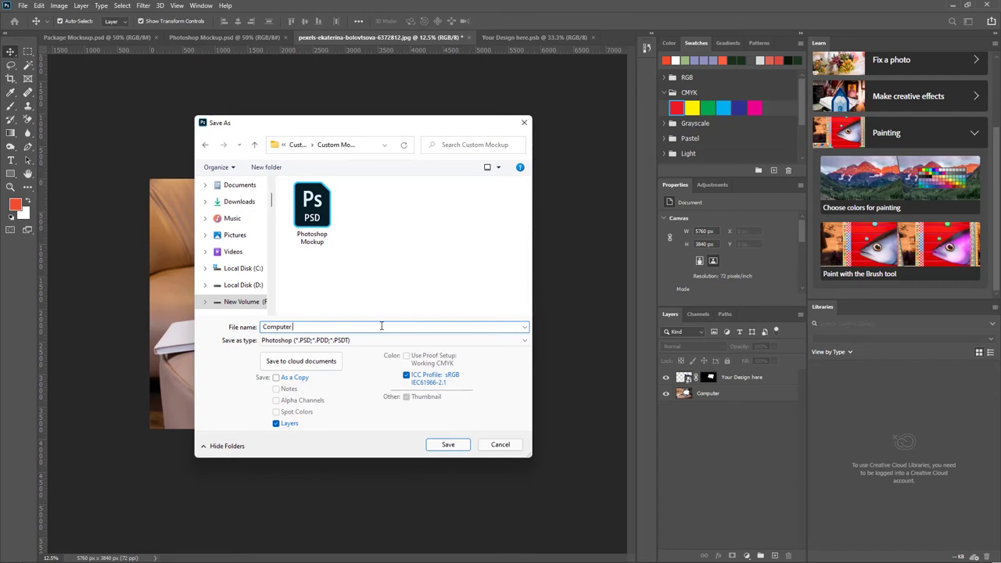
text( Scree MOCK)
key(Return)
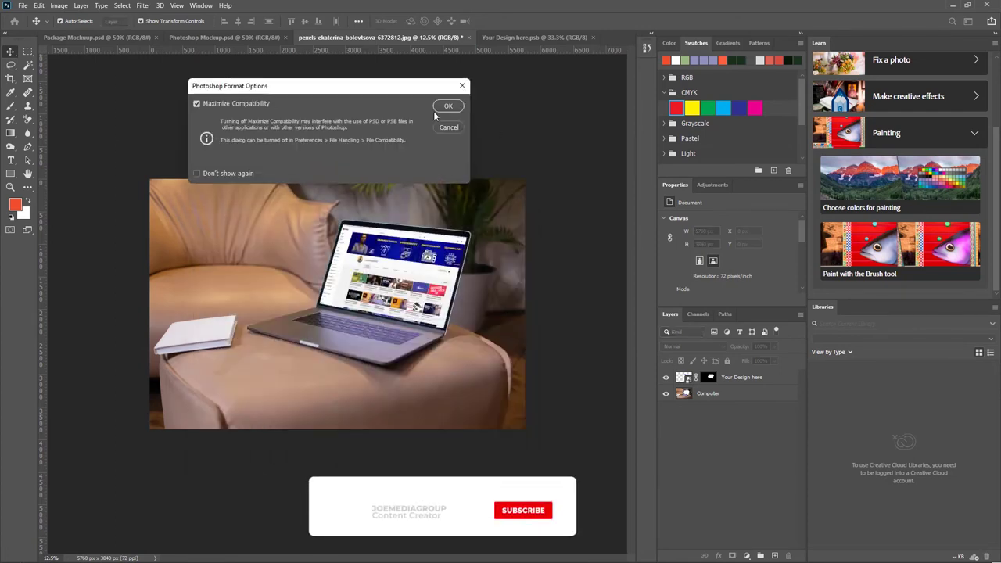
click(439, 109)
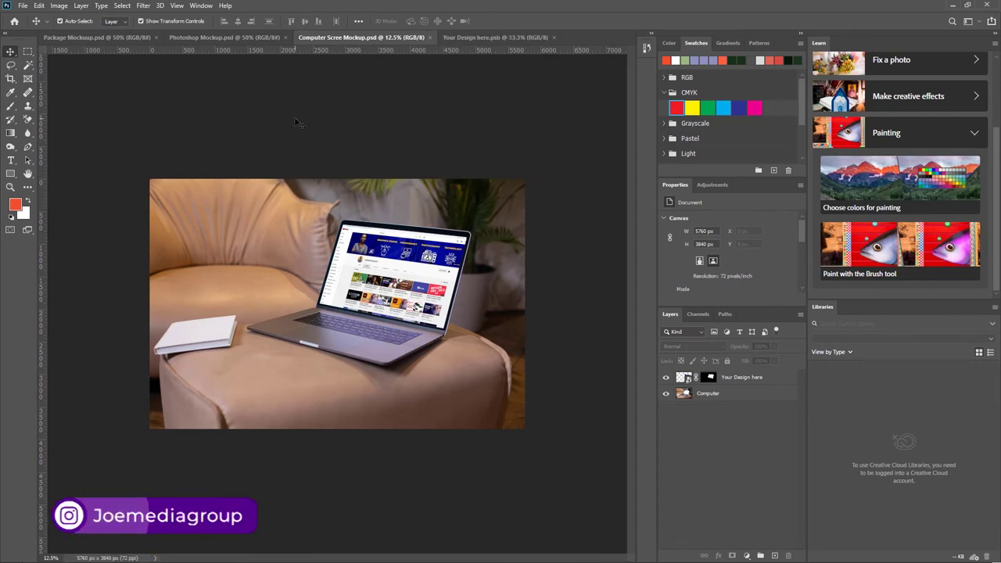
- Open pexels-mart-production-8217489.jpg from the parent folder
click(22, 6)
click(34, 32)
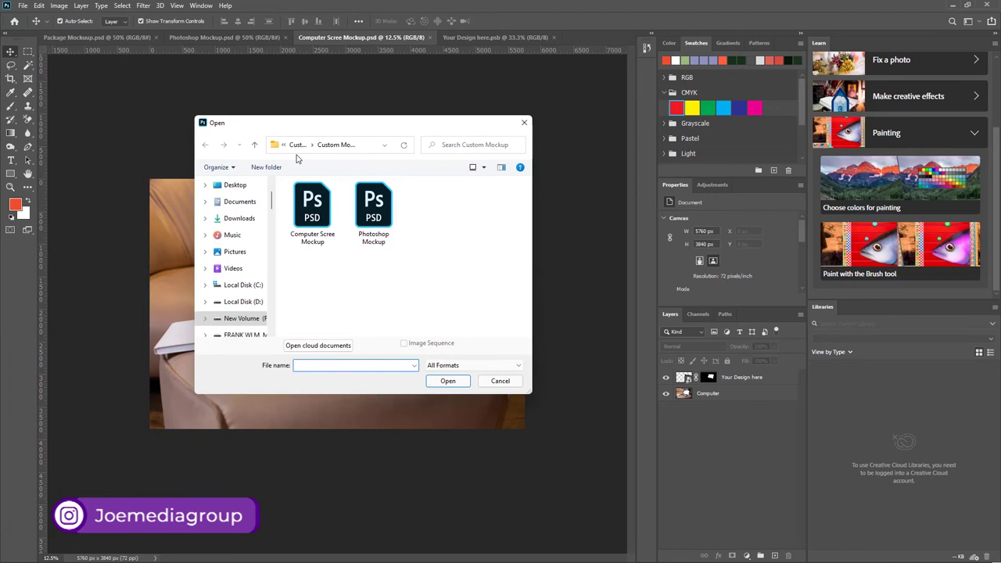
click(254, 145)
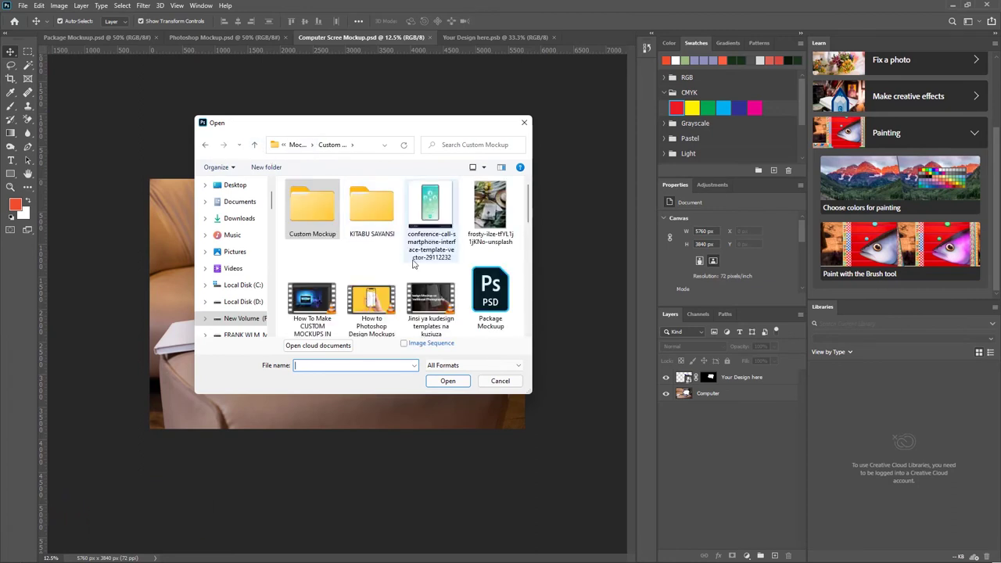
scroll(414, 263, down, 5)
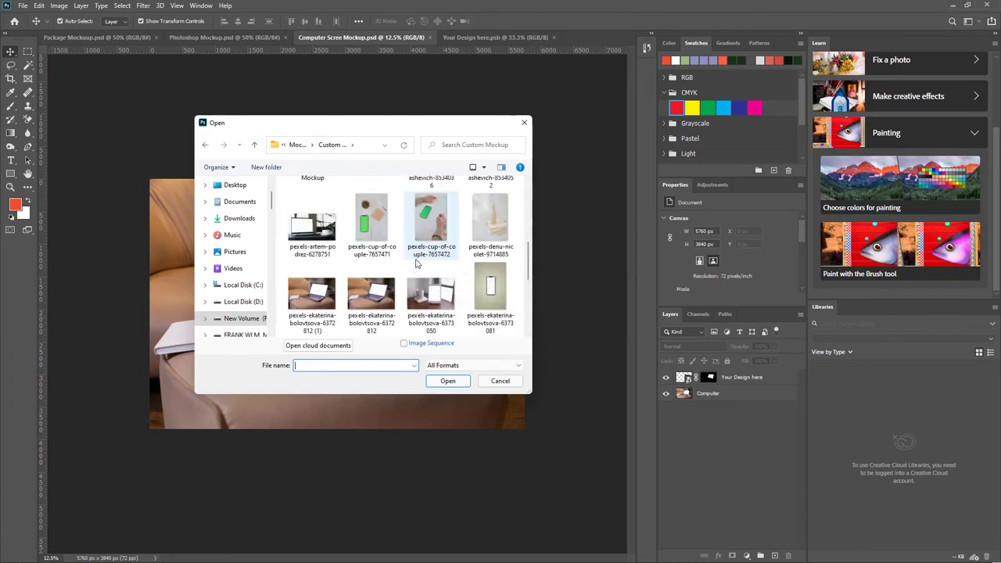
scroll(417, 264, down, 2)
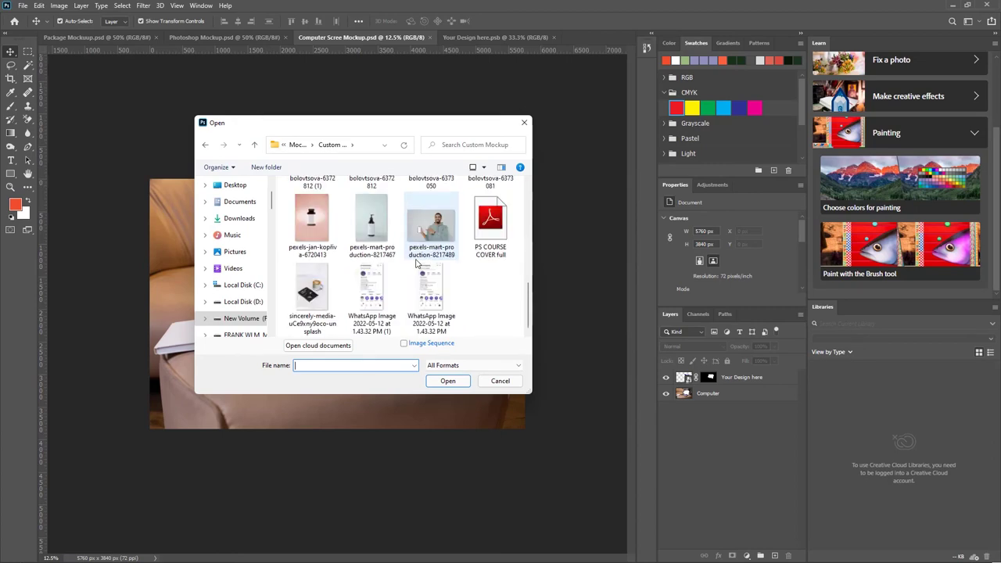
double_click(433, 228)
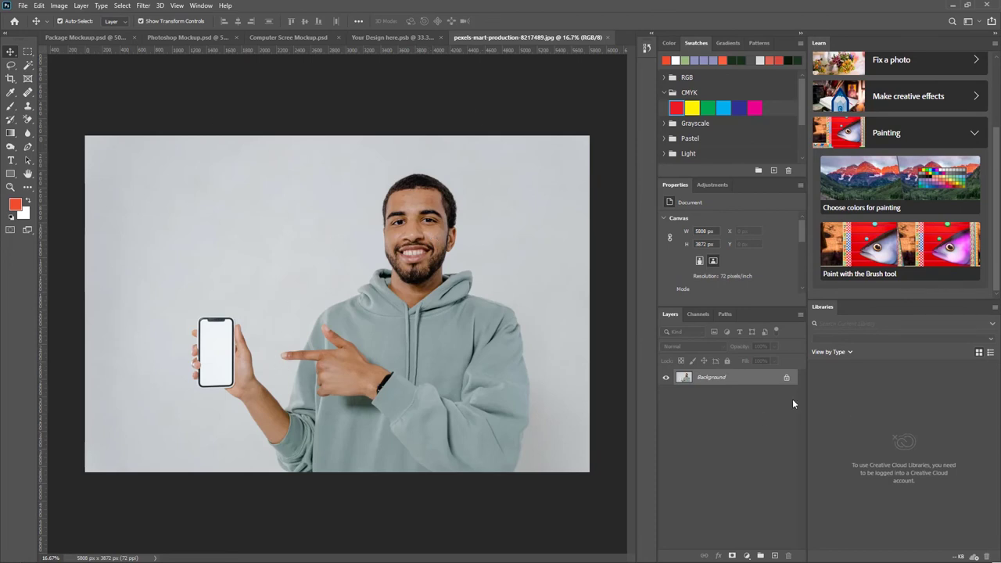
- Unlock the Background into Layer 0 and zoom in on the hand holding the phone
click(786, 377)
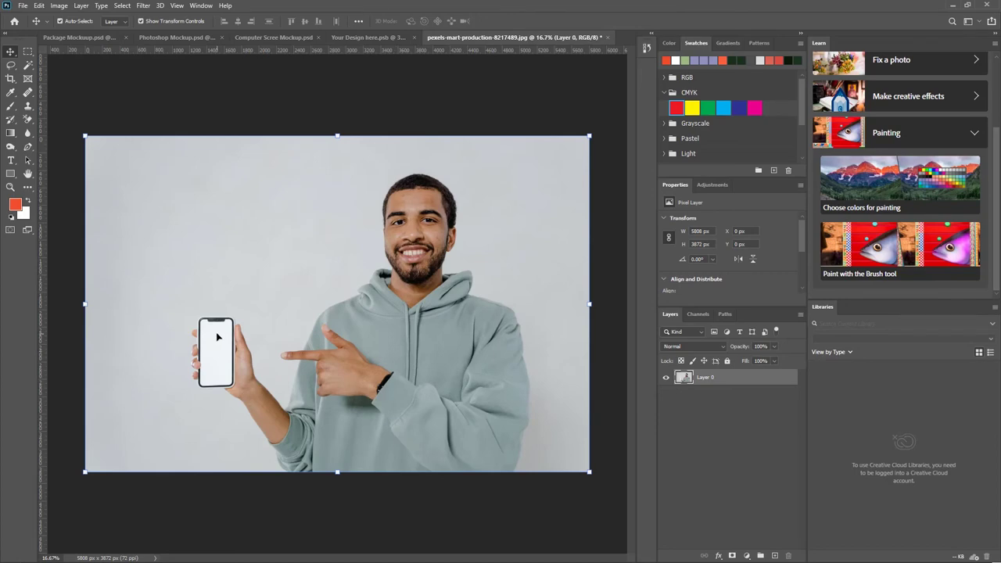
key(ctrl+plus)
key(ctrl+plus)
key(ctrl+plus)
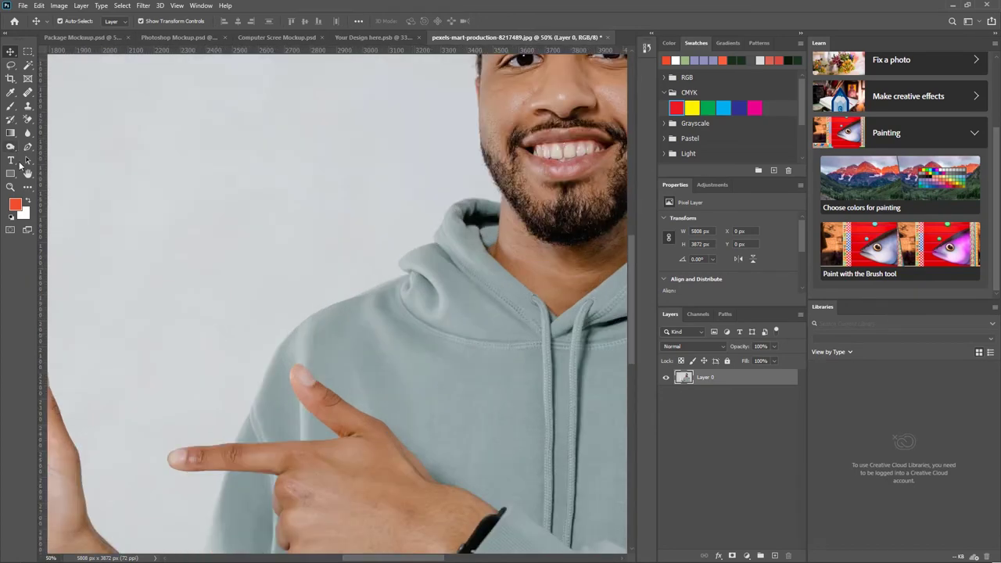
key(h)
drag(113, 311, 440, 253)
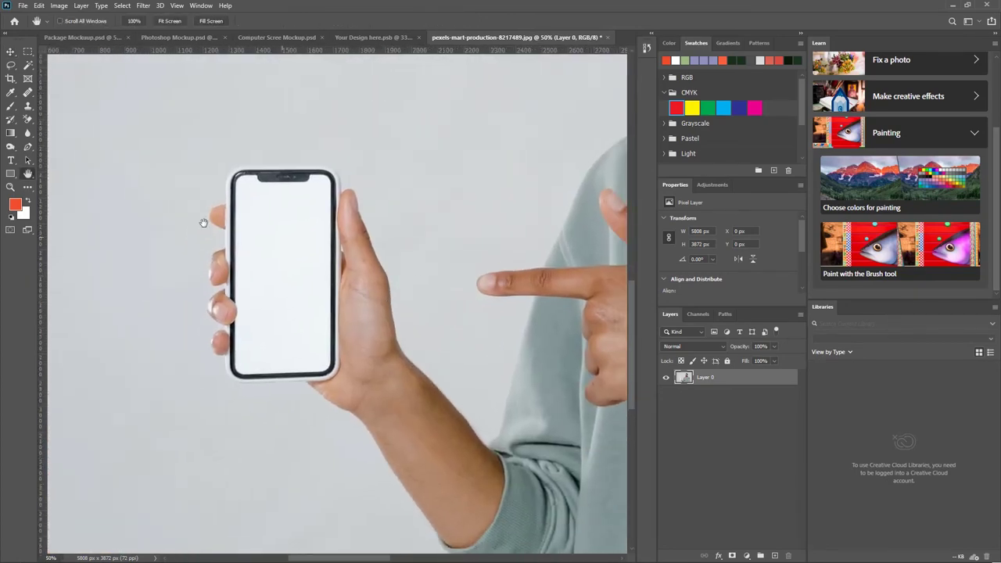
- Draw a 423 × 816 px rectangle over the phone and start renaming Rectangle 1
click(10, 173)
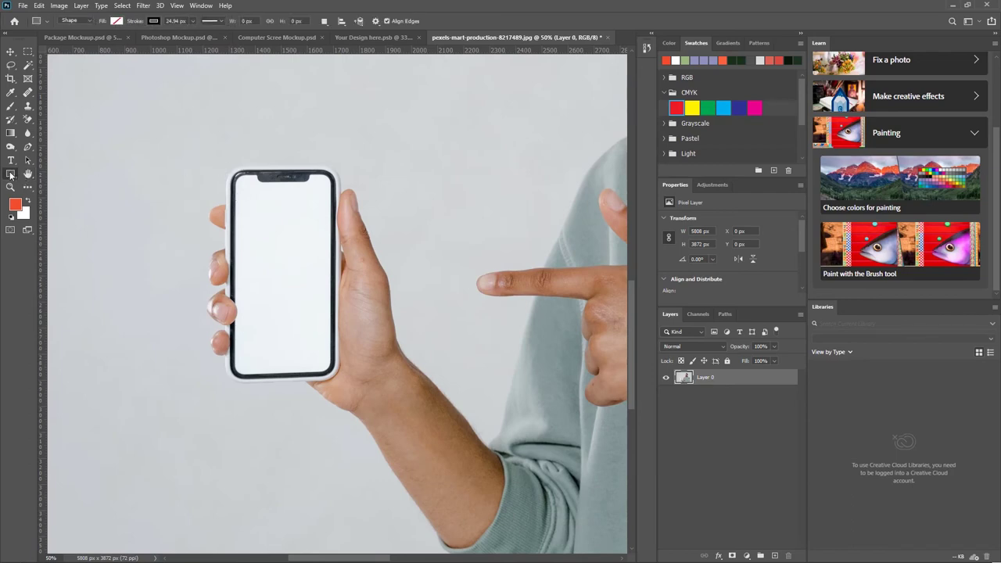
right_click(10, 174)
click(55, 175)
mouse_move(228, 167)
mouse_down()
mouse_move(252, 181)
mouse_move(328, 284)
mouse_move(339, 380)
mouse_up()
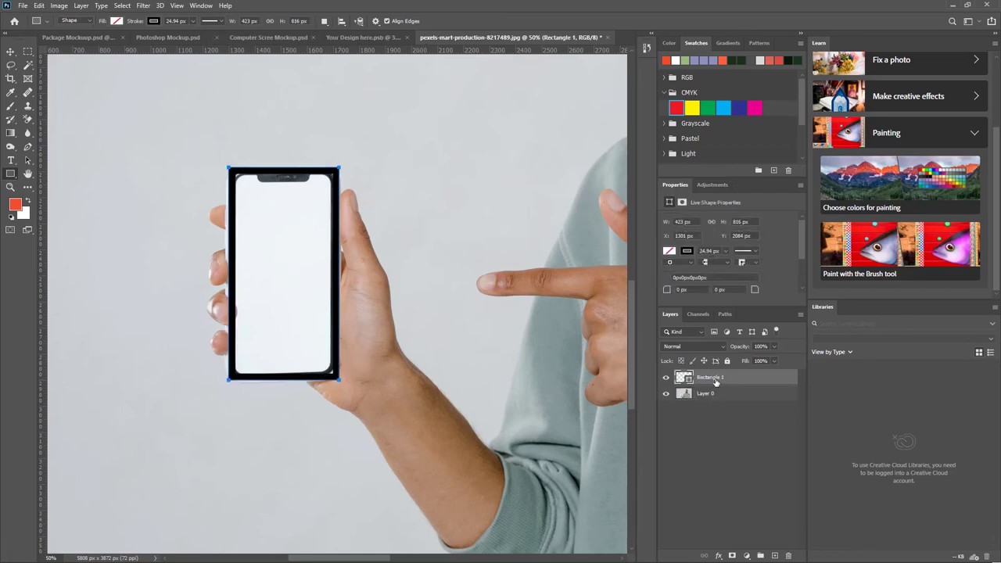
double_click(712, 378)
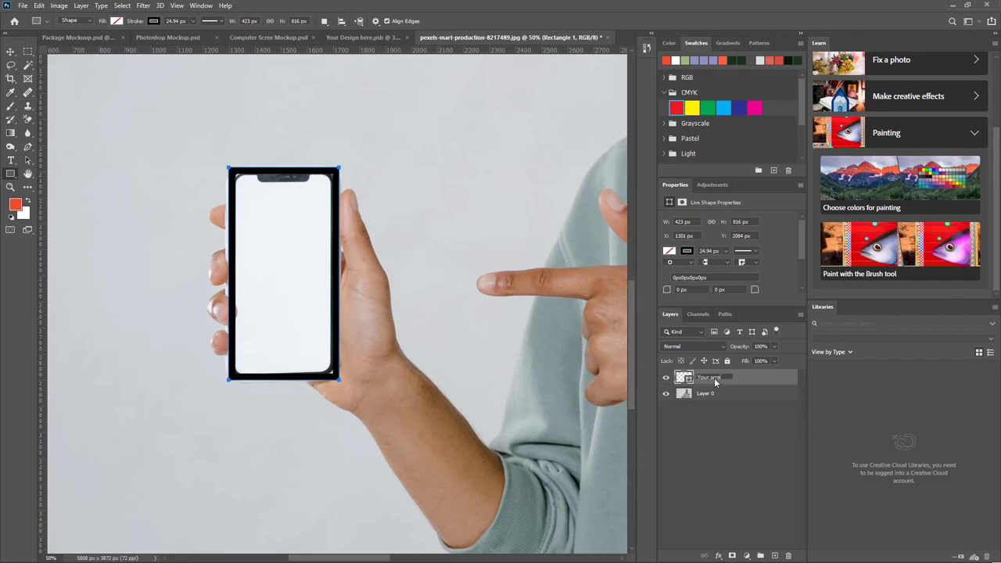
- Name the rectangle layer 'Your screen', remove its stroke and fill it lavender
click(702, 422)
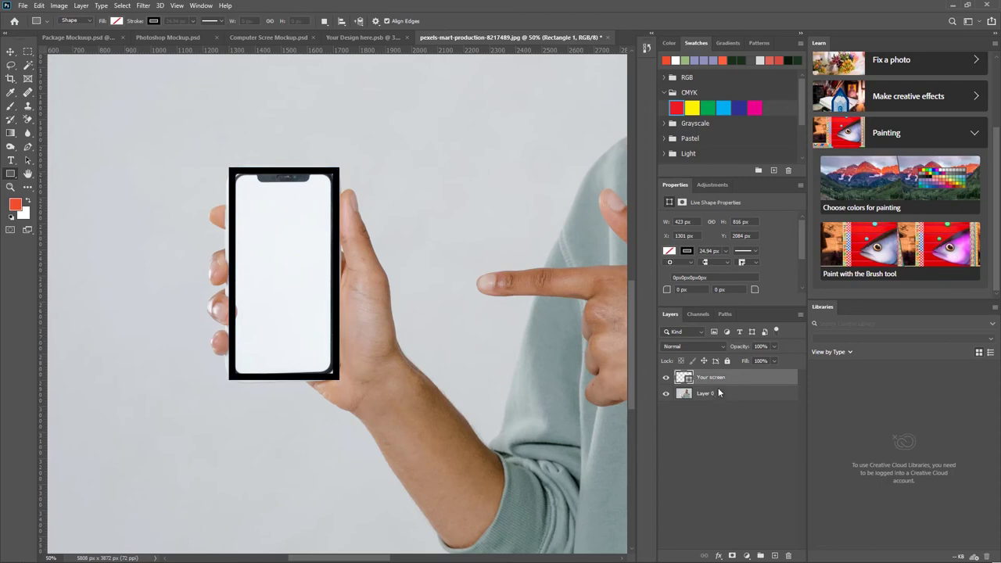
click(720, 380)
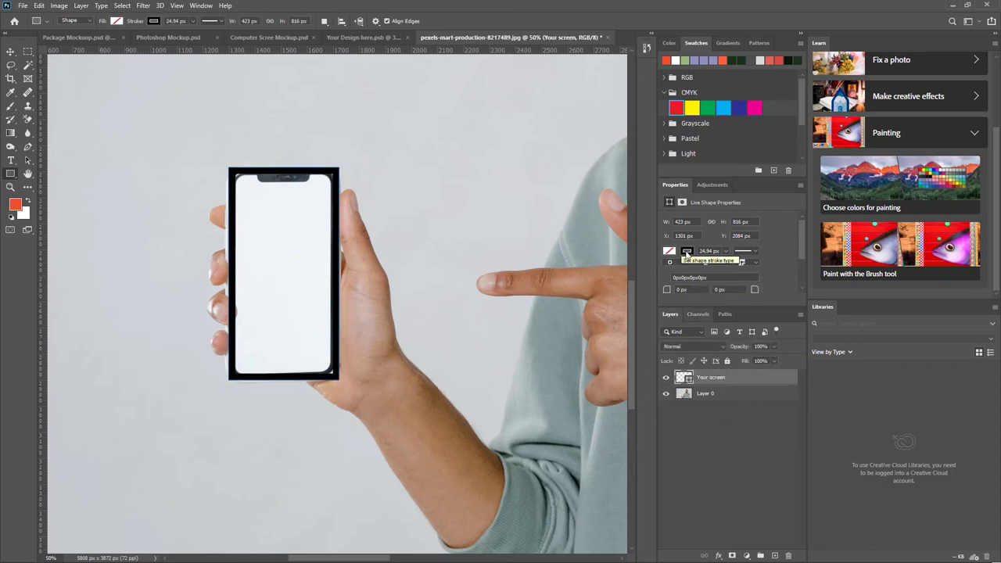
click(686, 251)
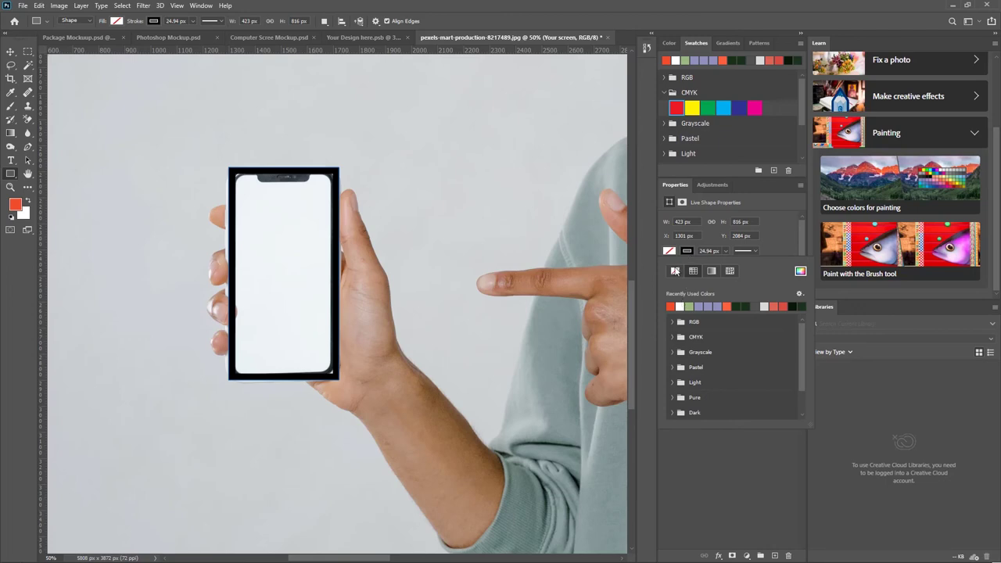
click(675, 270)
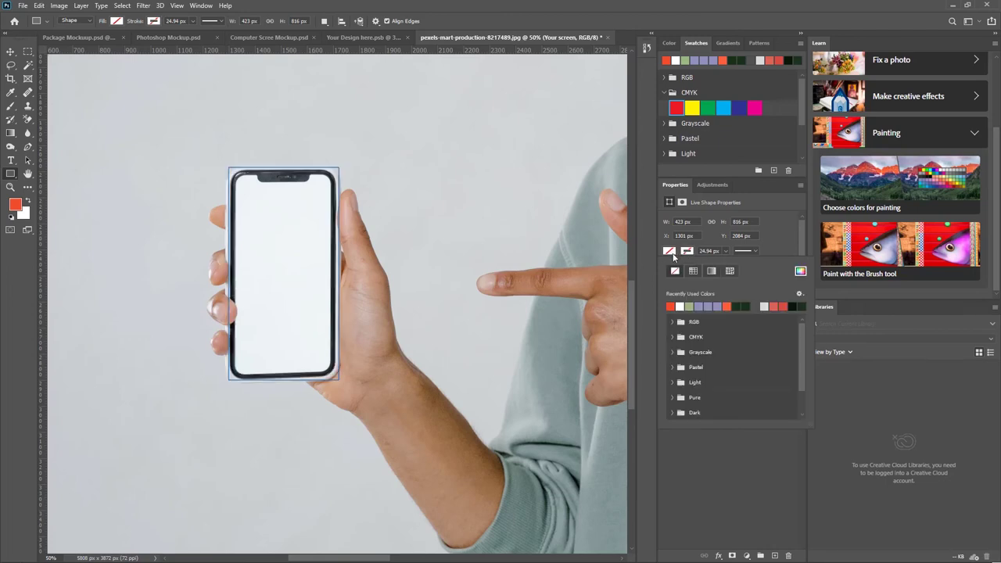
click(702, 306)
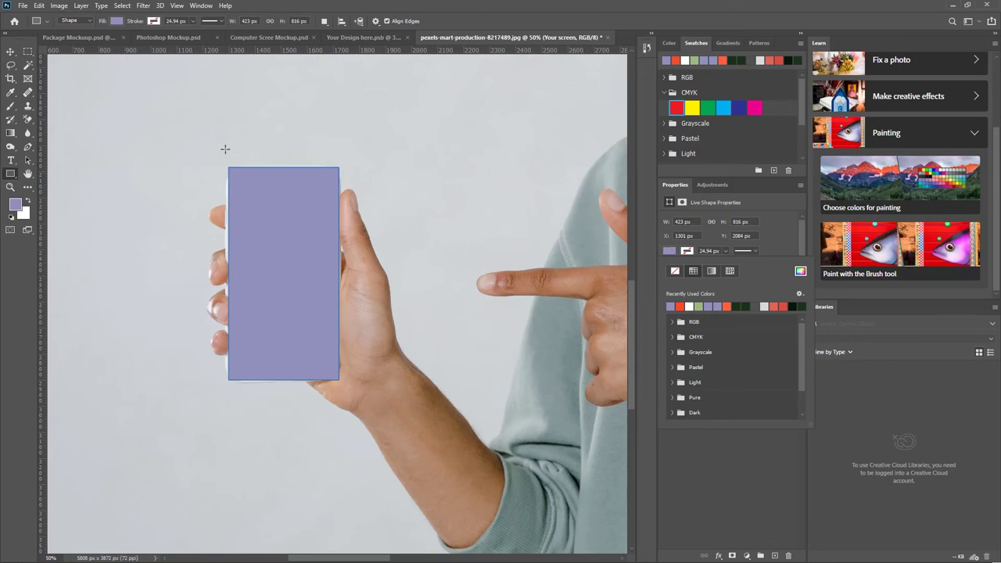
click(10, 54)
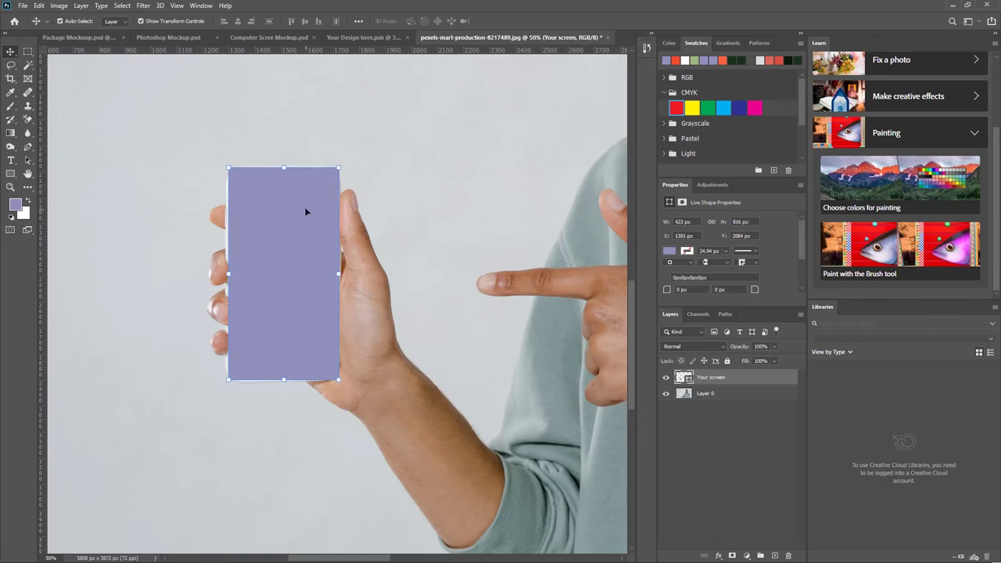
- Hide 'Your screen' and Magic Wand-select the white phone display on Layer 0
click(666, 379)
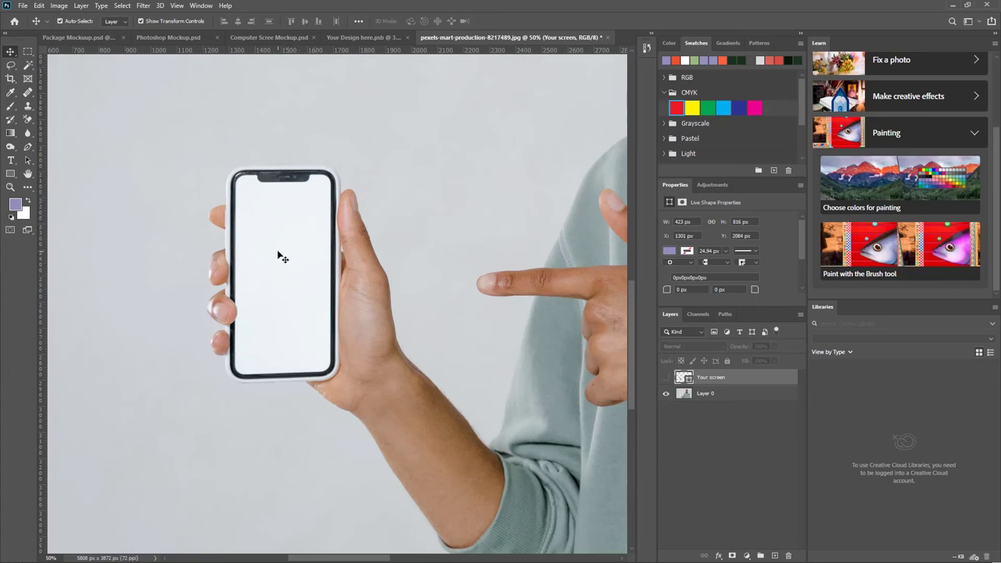
click(27, 66)
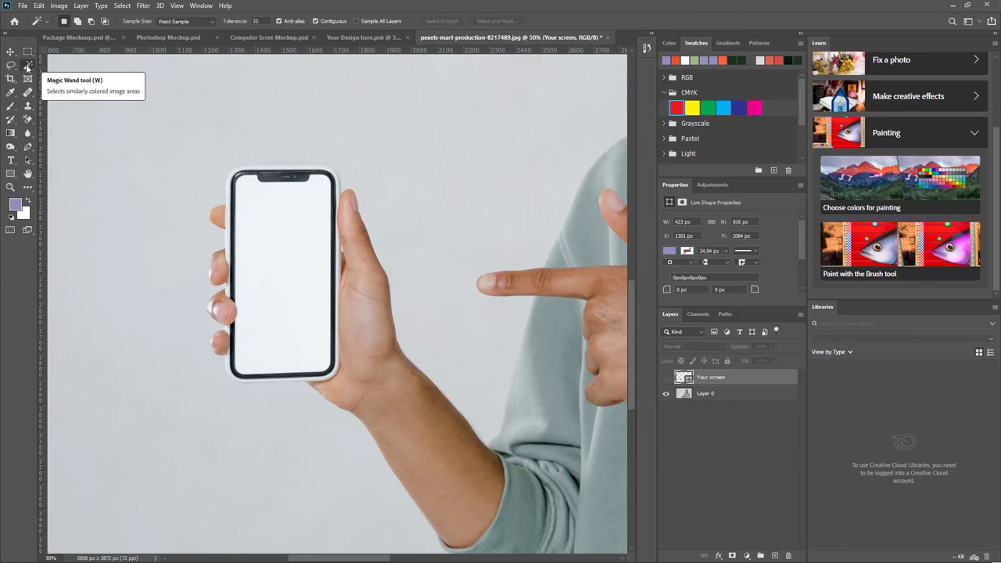
click(729, 394)
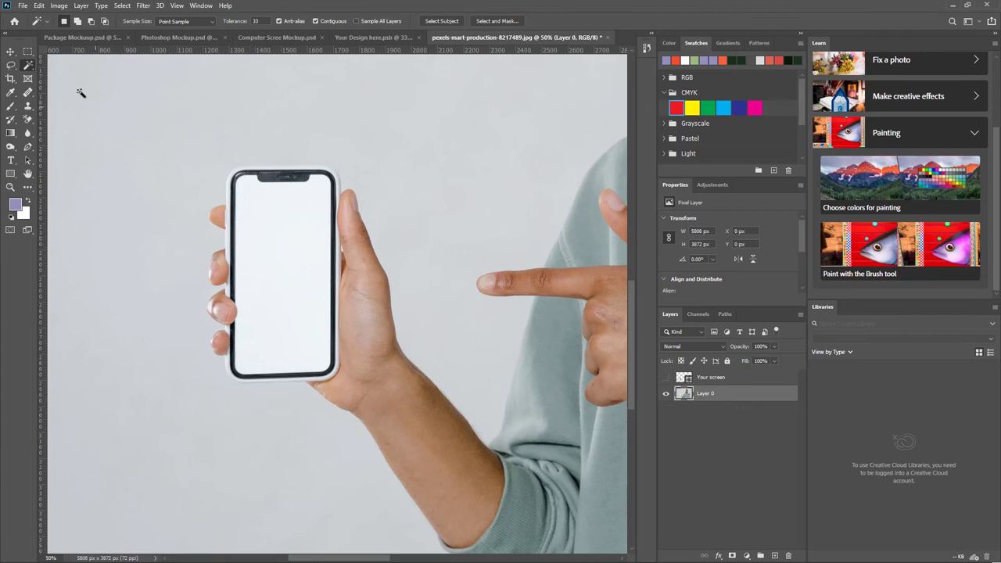
right_click(27, 68)
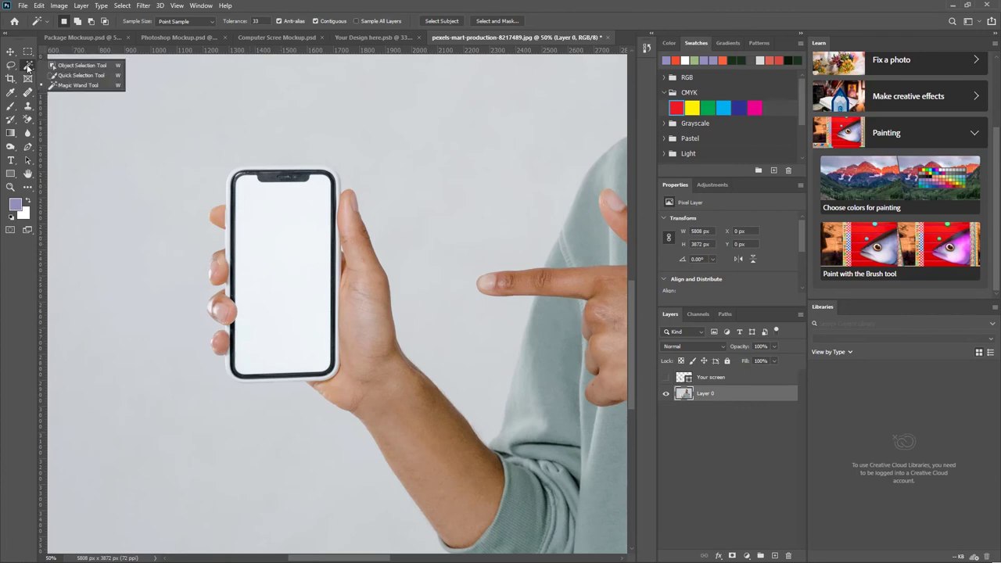
click(63, 86)
click(292, 242)
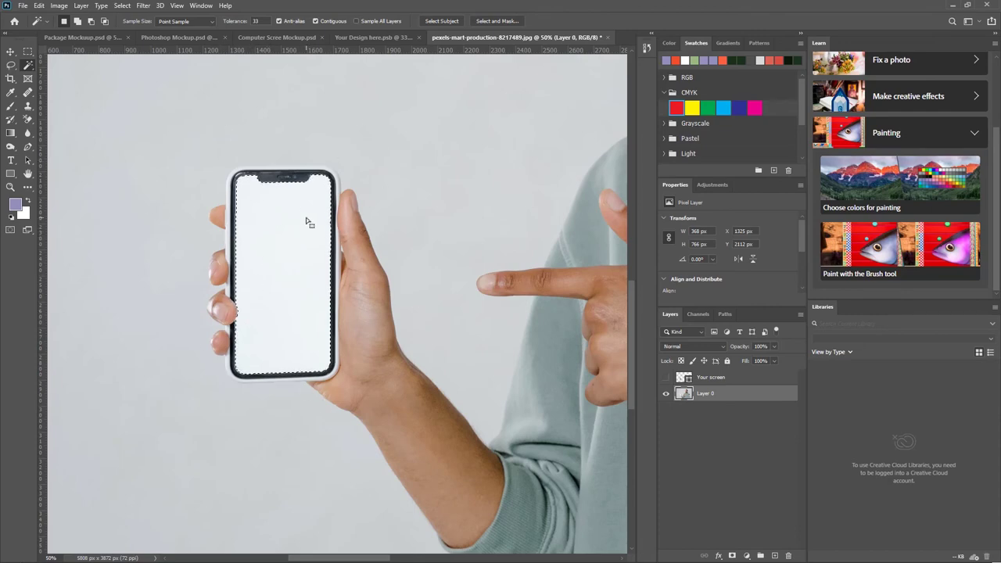
click(123, 6)
- Expand the screen selection by 1 px, feather it 1 px, and unhide 'Your screen'
mouse_move(157, 153)
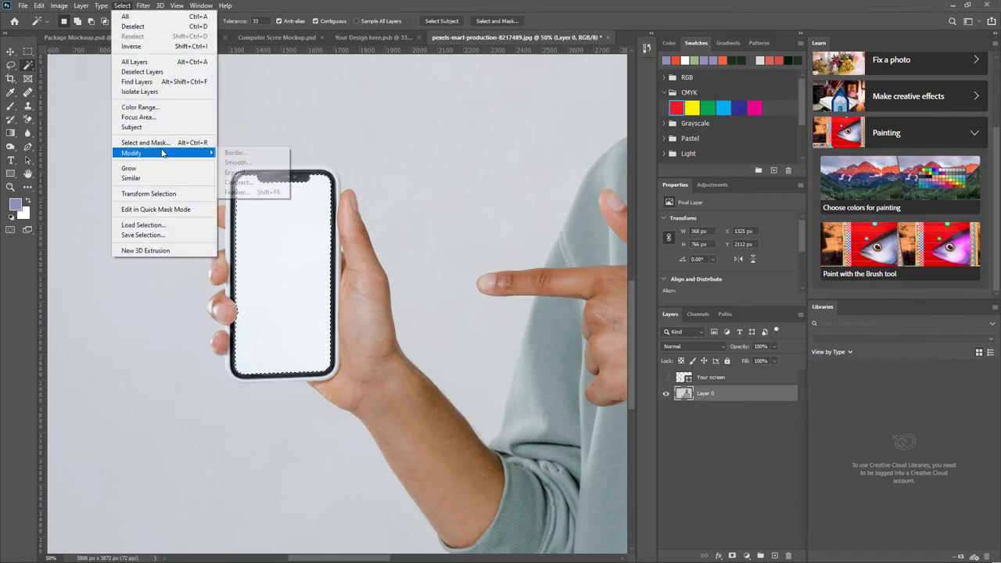
click(245, 177)
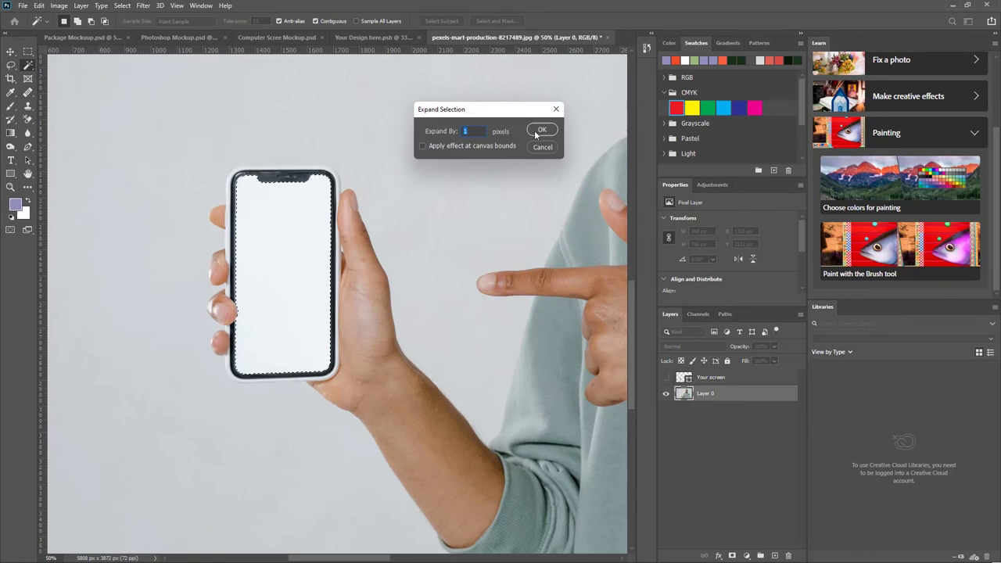
click(539, 131)
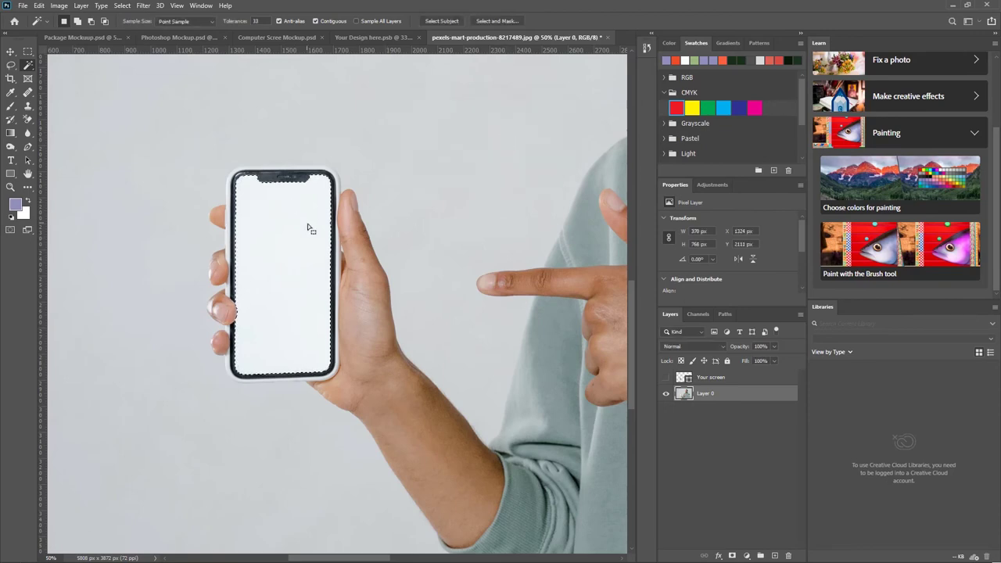
click(121, 6)
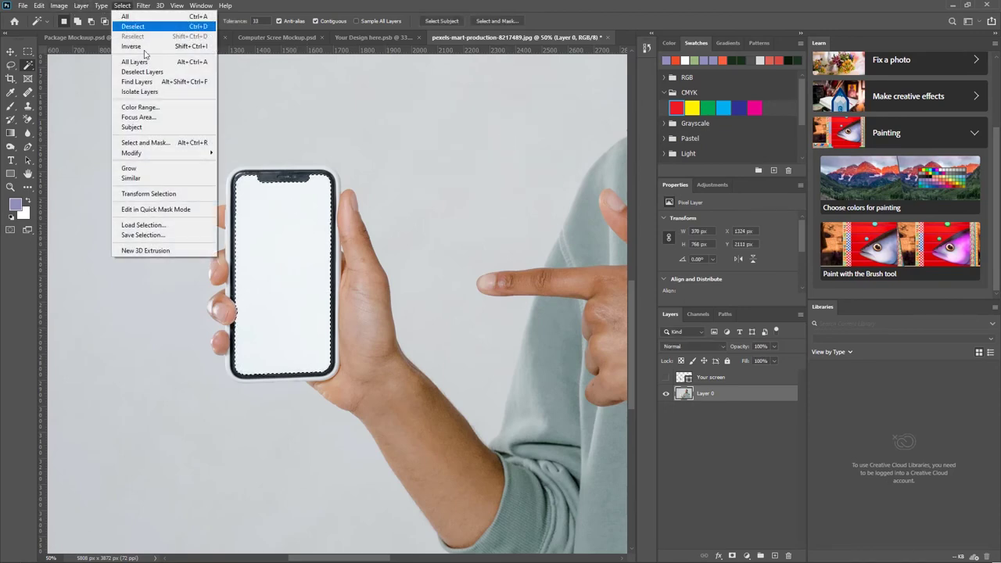
mouse_move(158, 154)
click(258, 193)
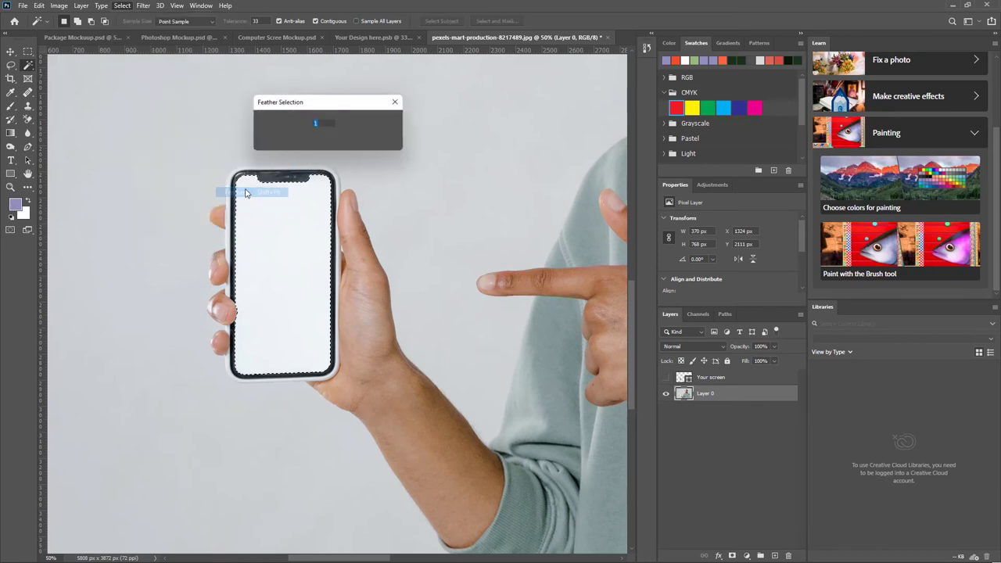
click(383, 122)
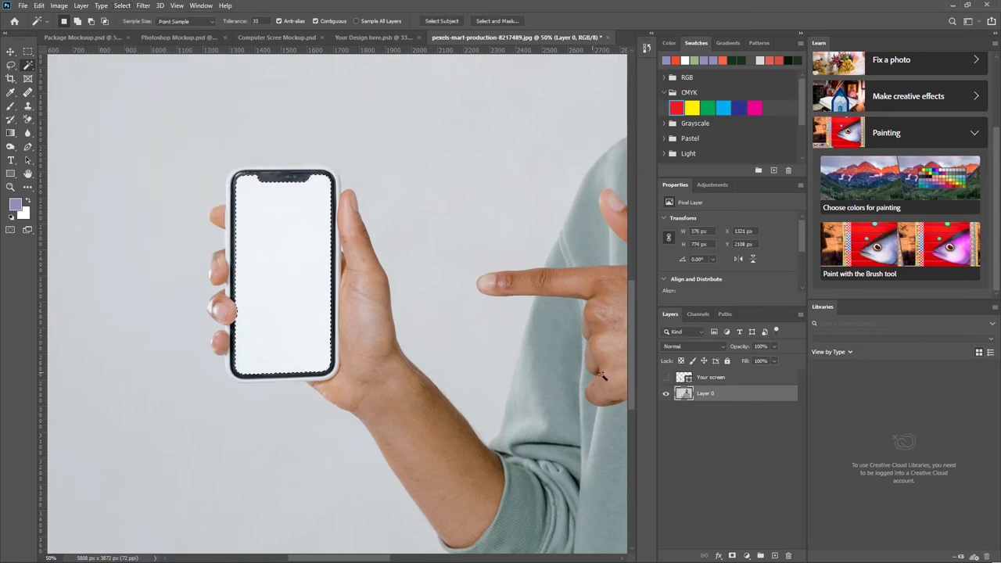
click(665, 378)
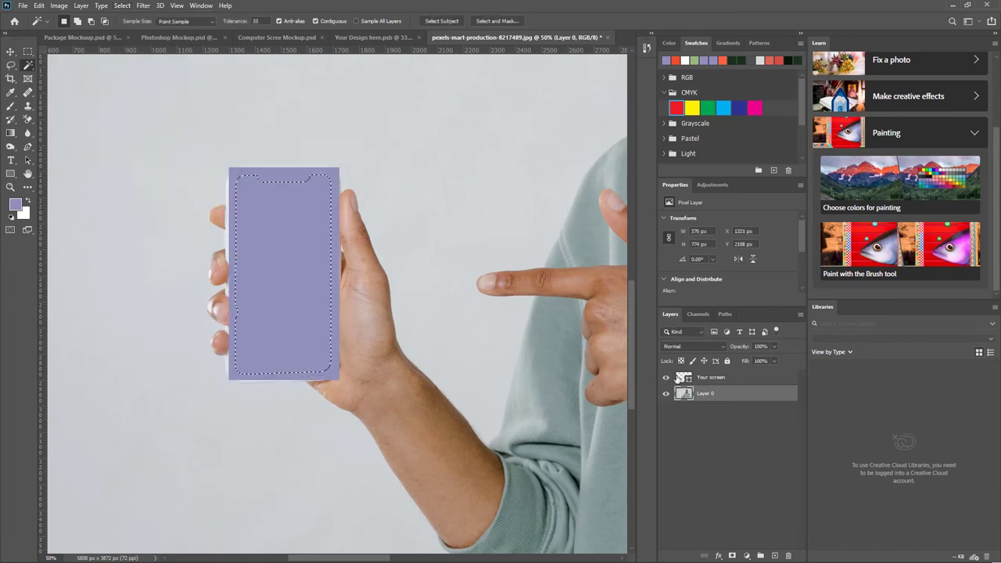
- Add a layer mask to the lavender rectangle and check its fill, leaving the colour unchanged
click(711, 379)
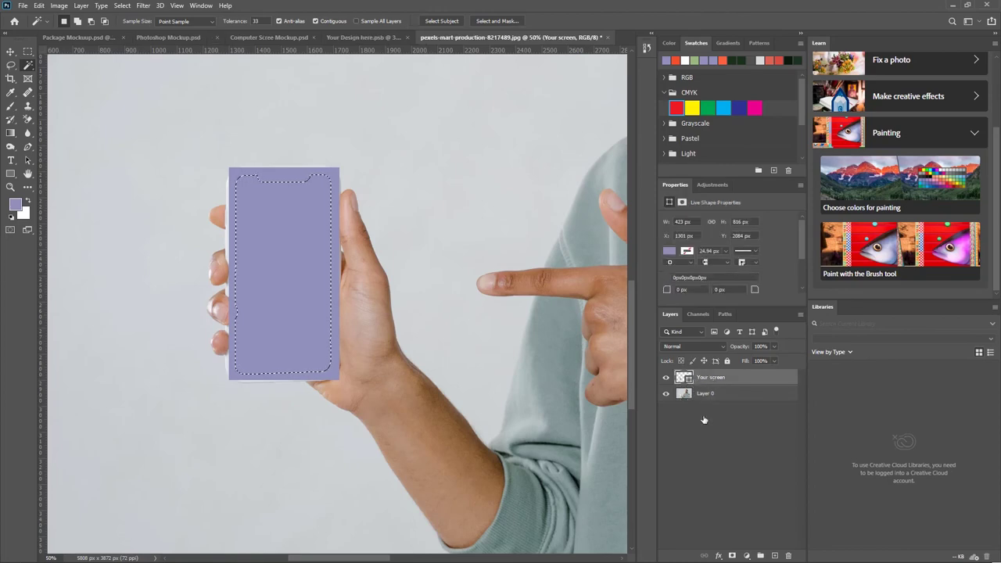
click(731, 556)
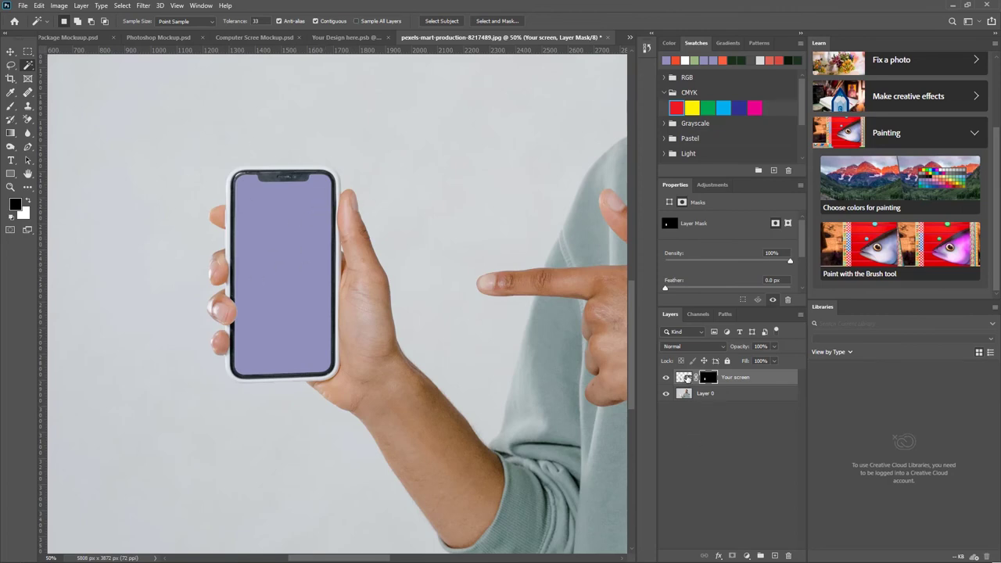
double_click(684, 378)
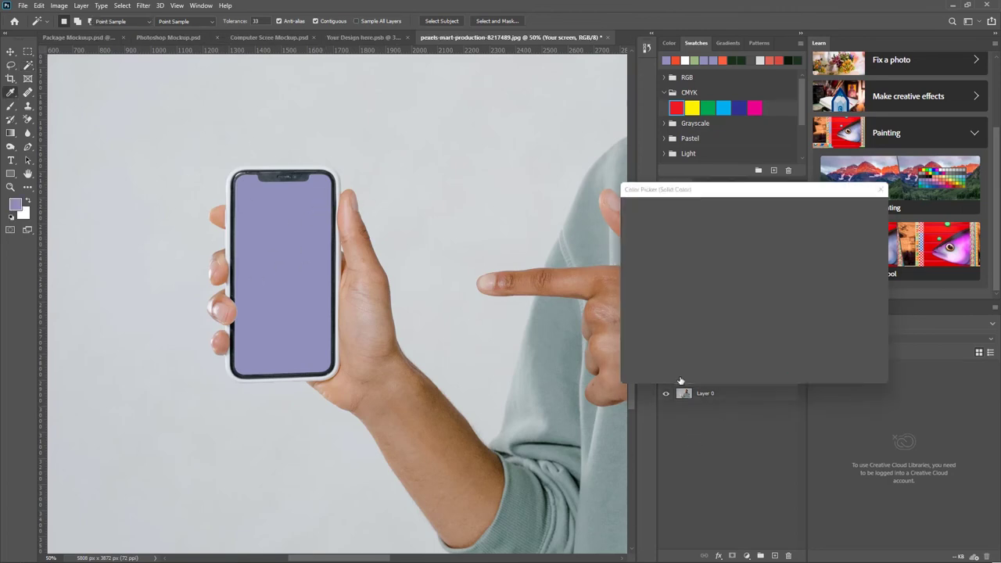
click(887, 186)
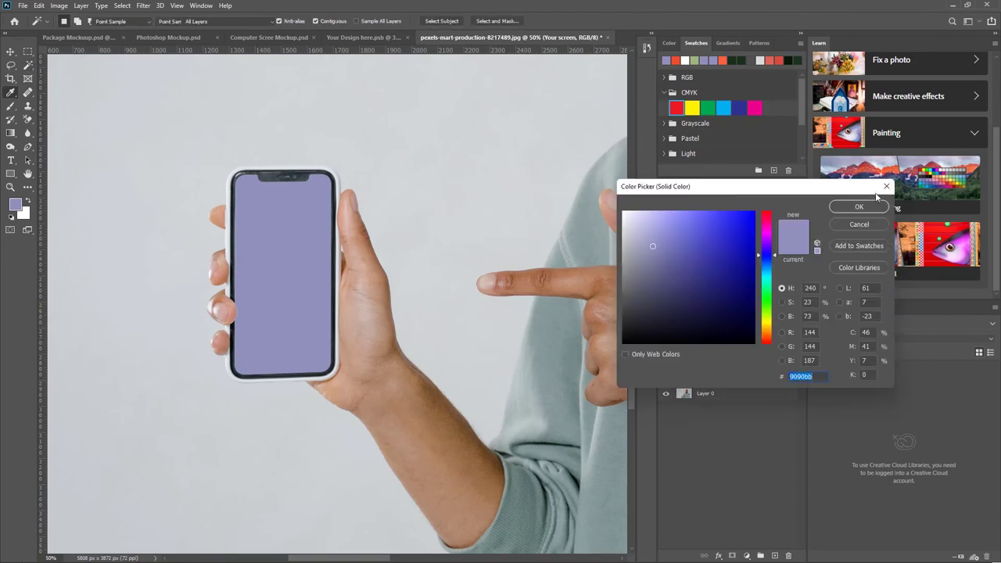
click(884, 196)
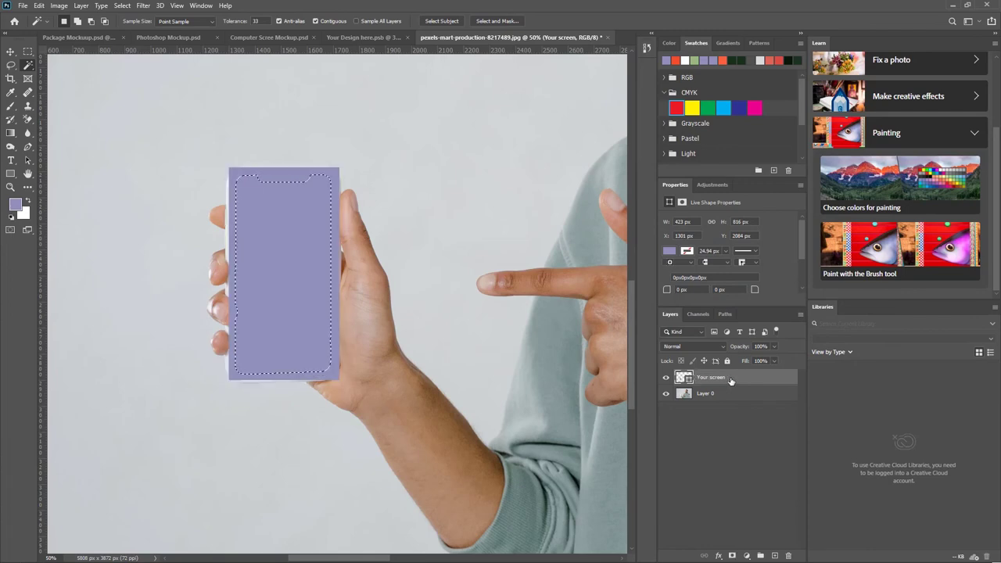
key(ctrl+comma)
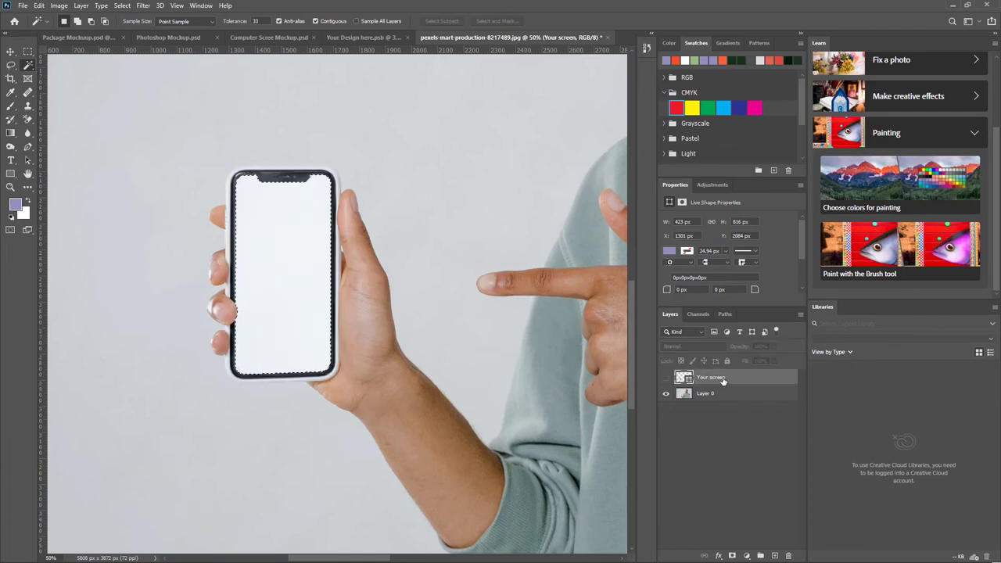
click(666, 378)
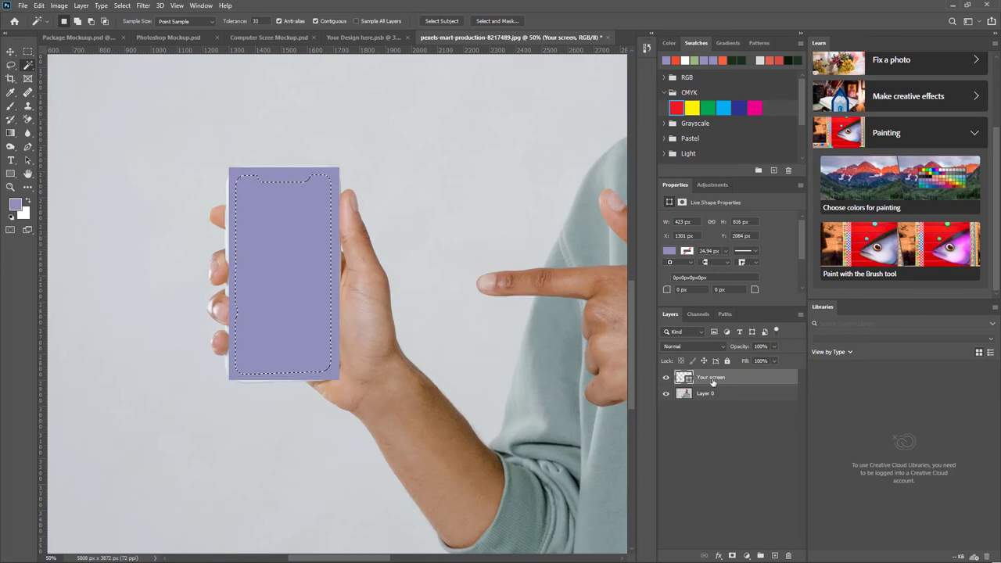
- Convert 'Your screen' to a smart object, mask it to the phone screen, and open Your screen.psb
right_click(714, 379)
click(774, 266)
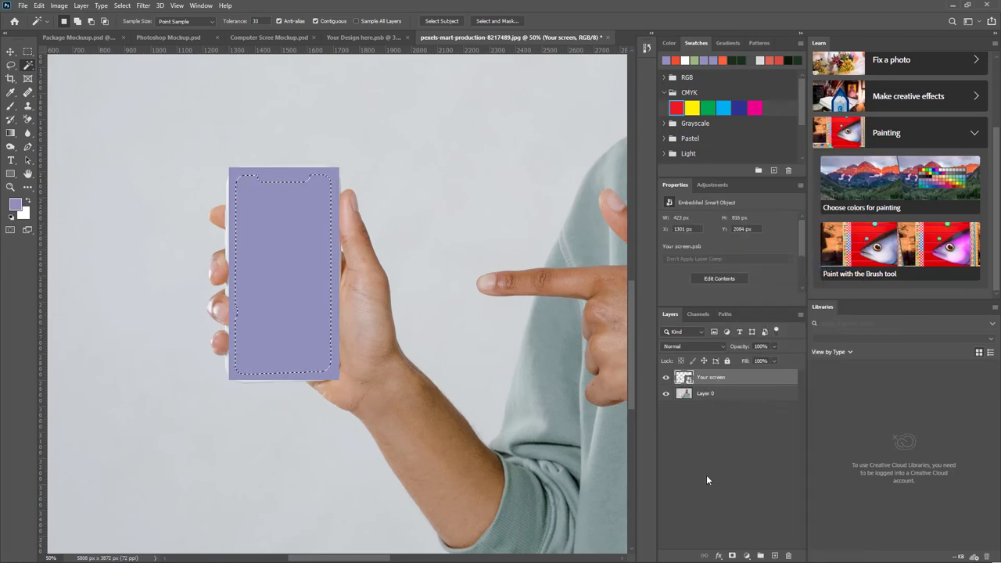
click(732, 556)
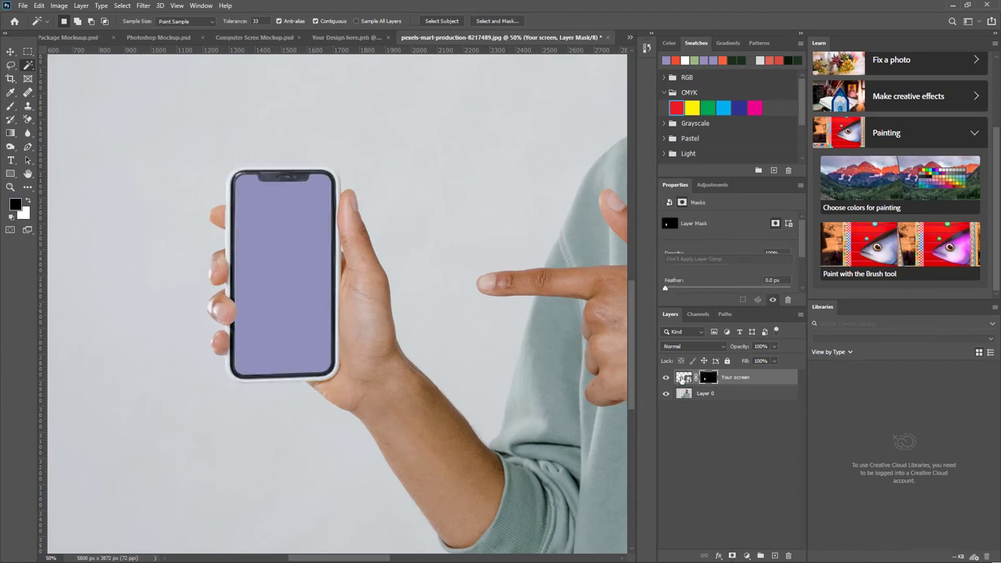
double_click(682, 378)
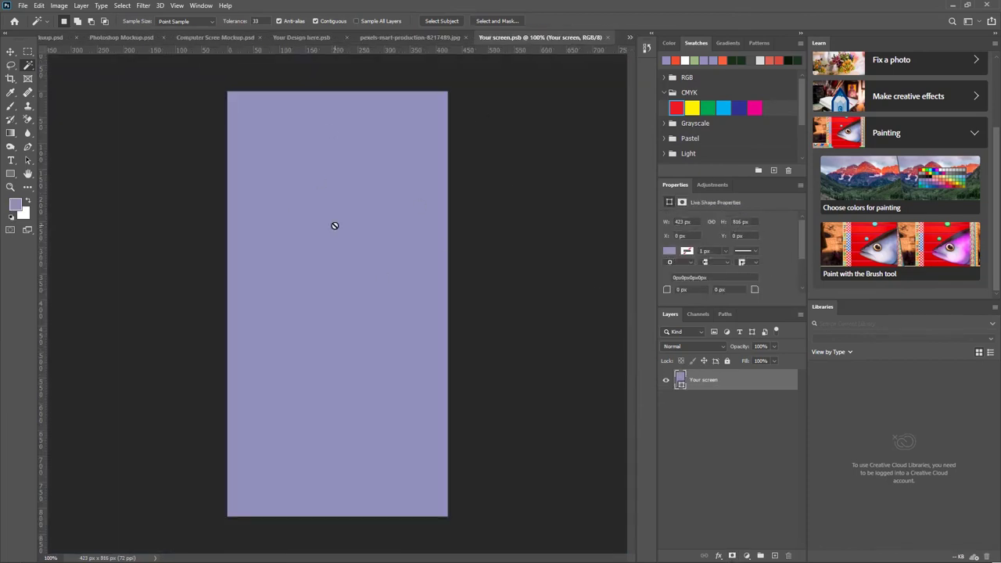
- Start a type layer on the lavender rectangle with text colour #ffffff
click(10, 51)
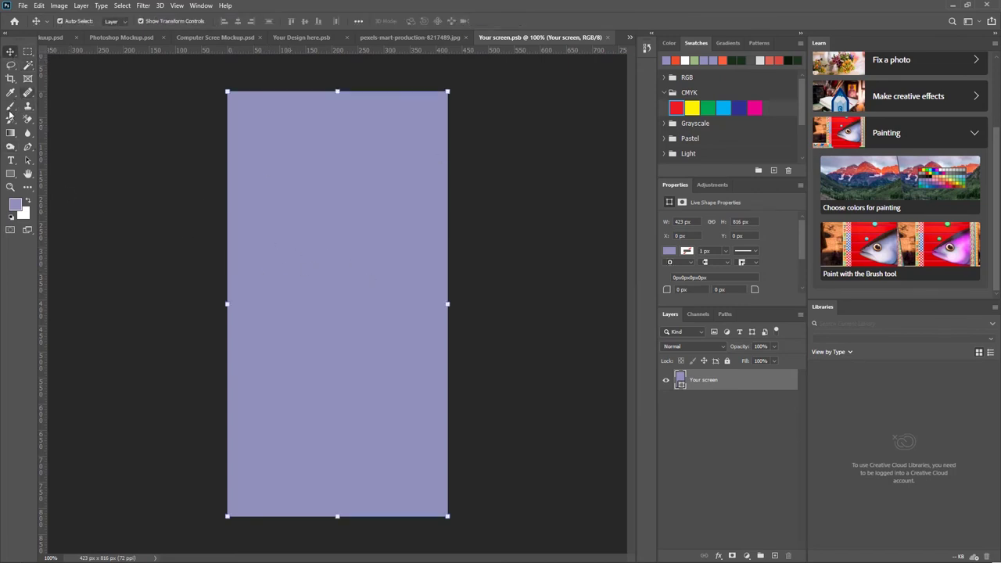
click(11, 161)
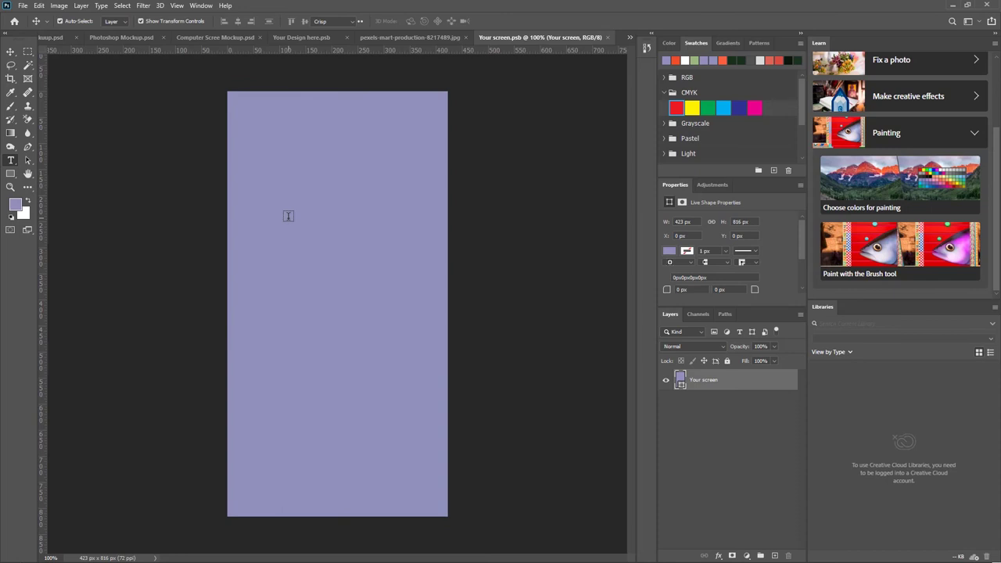
click(288, 216)
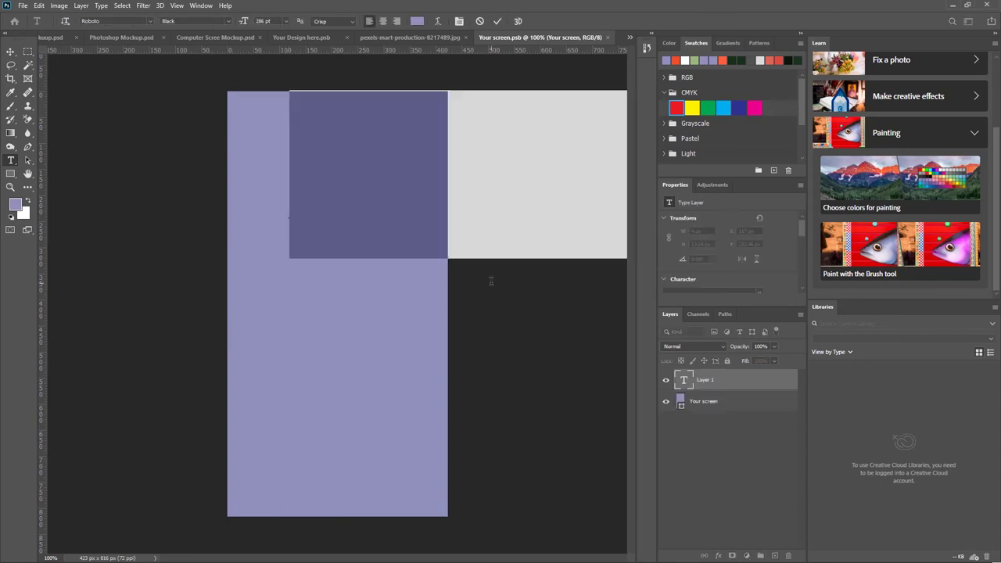
text(I)
key(ctrl+a)
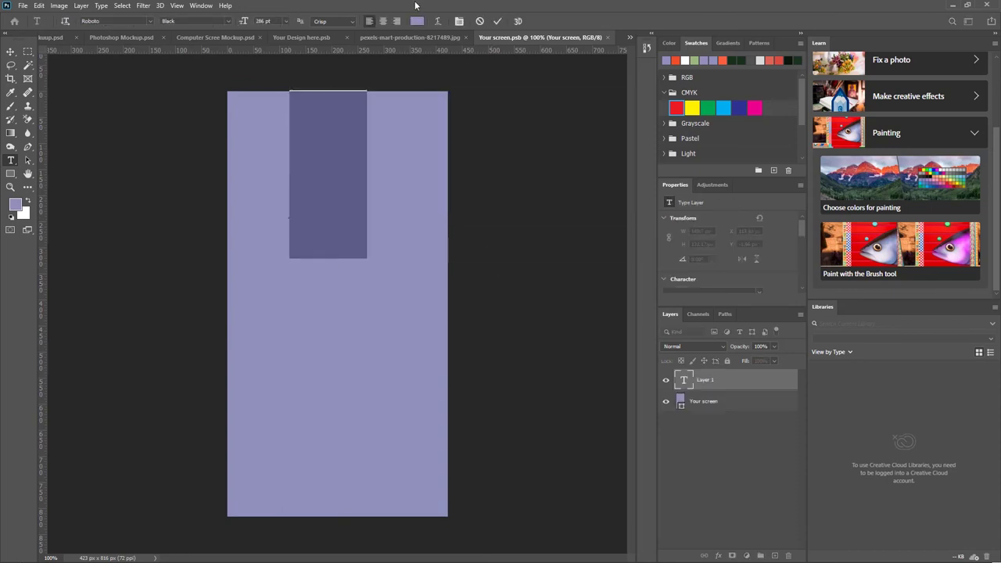
click(417, 21)
text(ffffff)
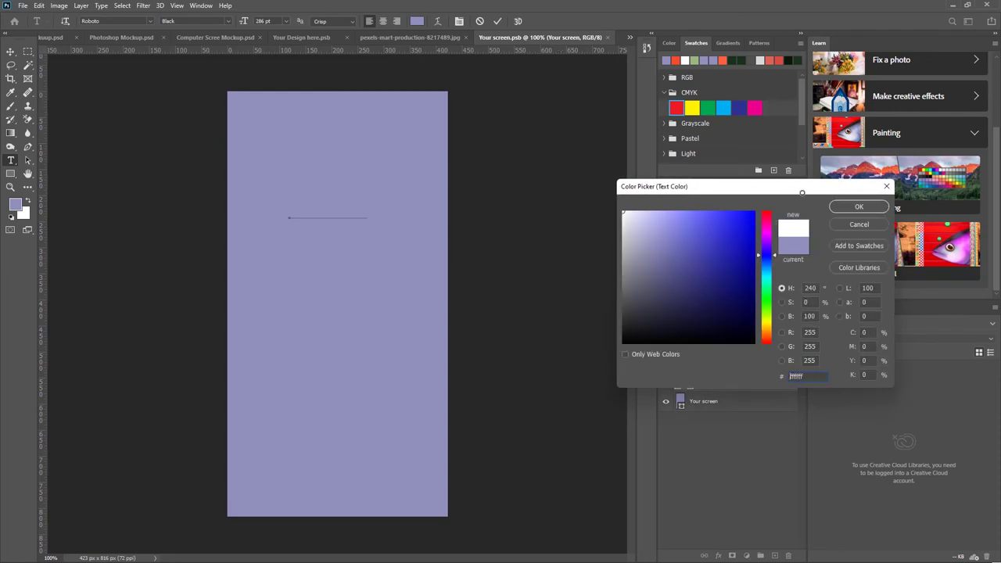
click(858, 206)
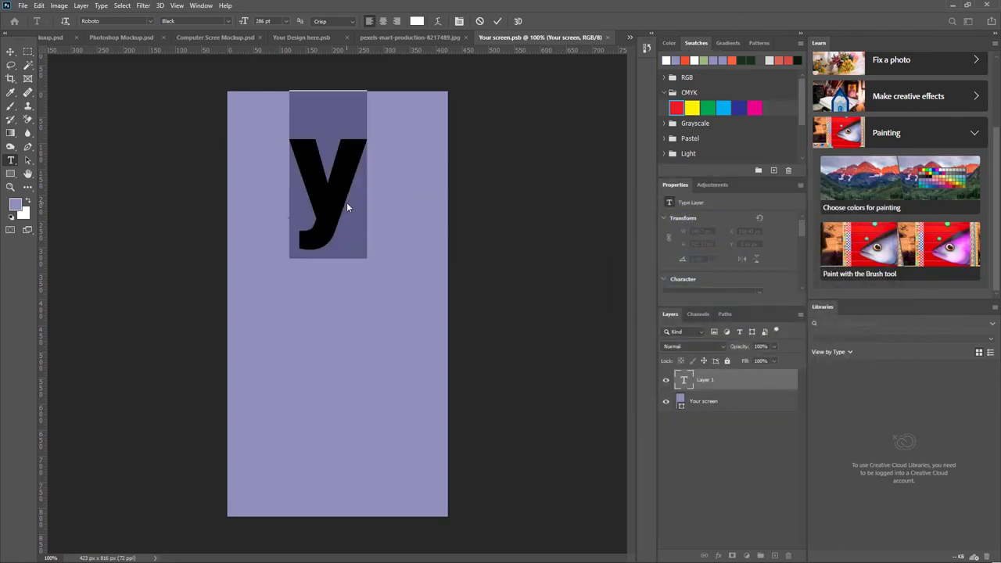
- Type 'Your', size it to 135 pt, and move it down and left
text(Y)
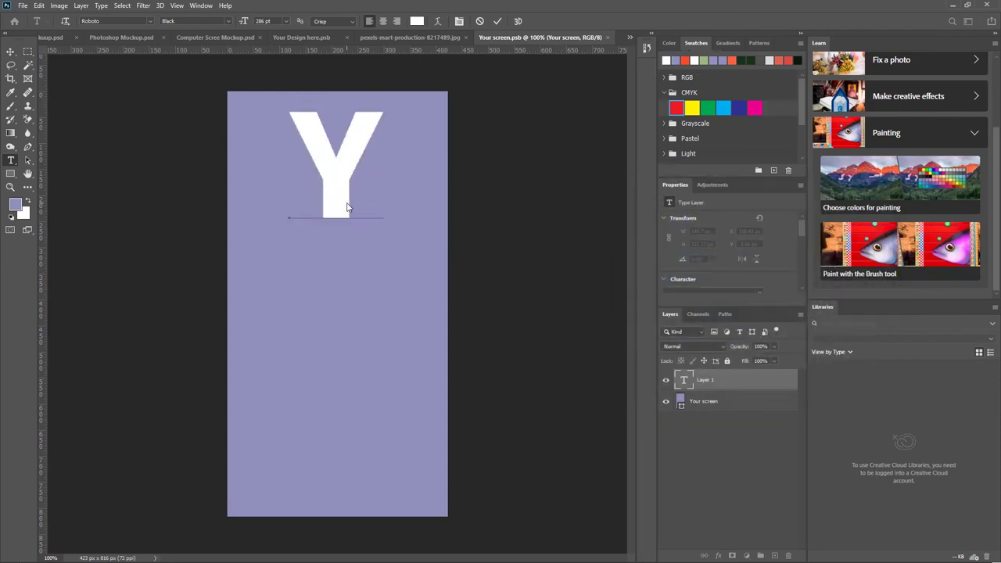
text(o)
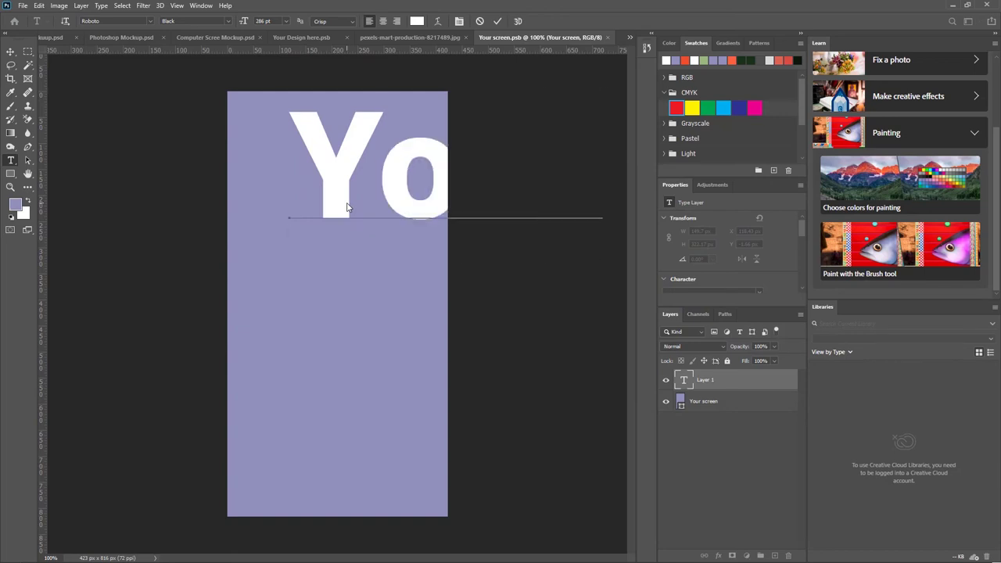
key(ctrl+a)
drag(247, 21, 170, 49)
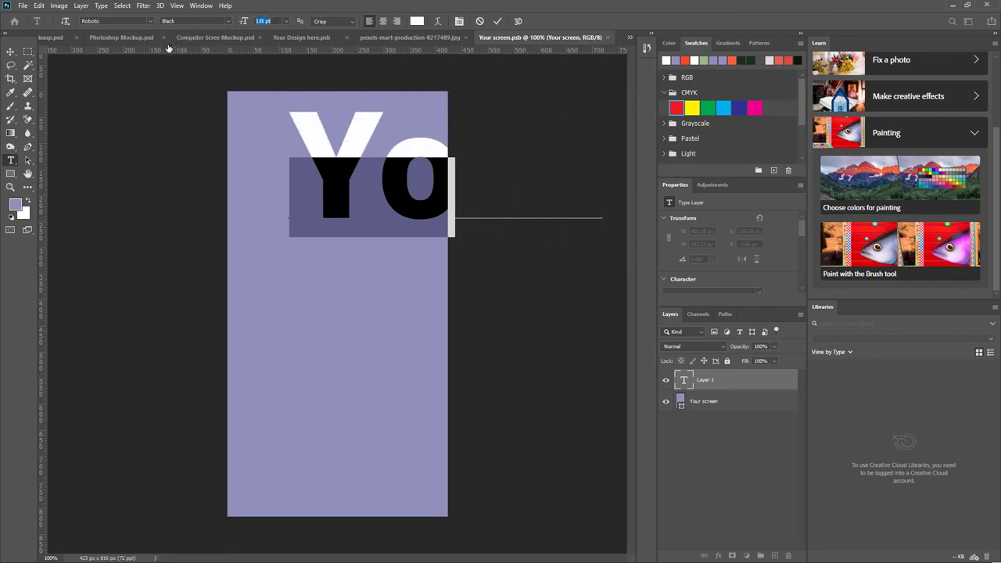
click(10, 51)
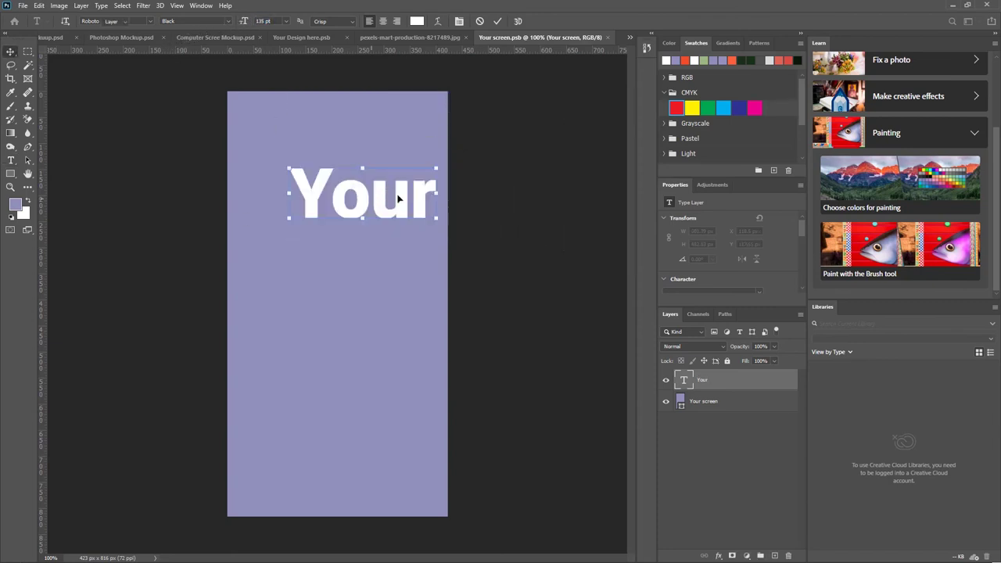
drag(399, 187, 361, 225)
- Add 'Design' and 'Here' as the second and third lines, then select all the text
key(t)
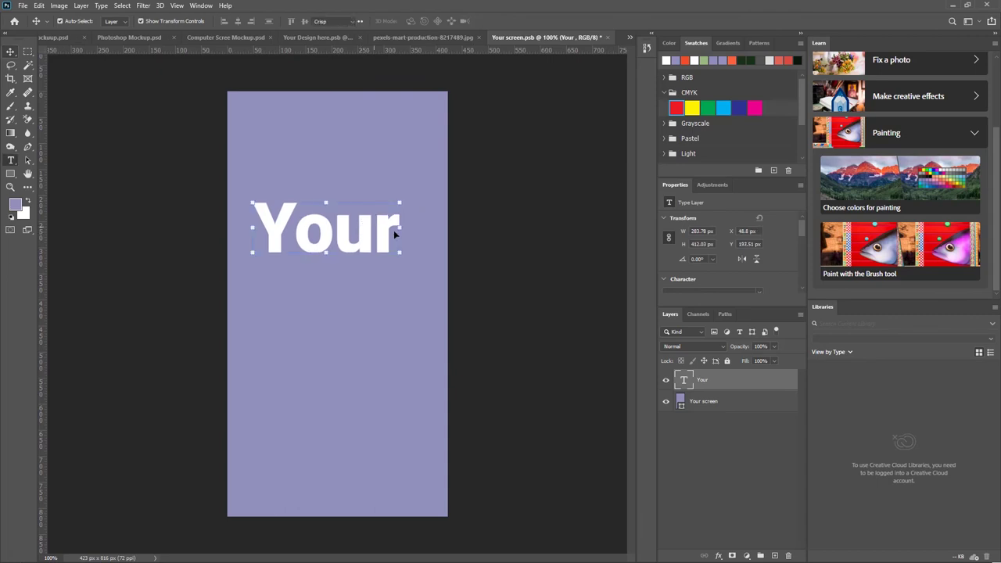
click(395, 226)
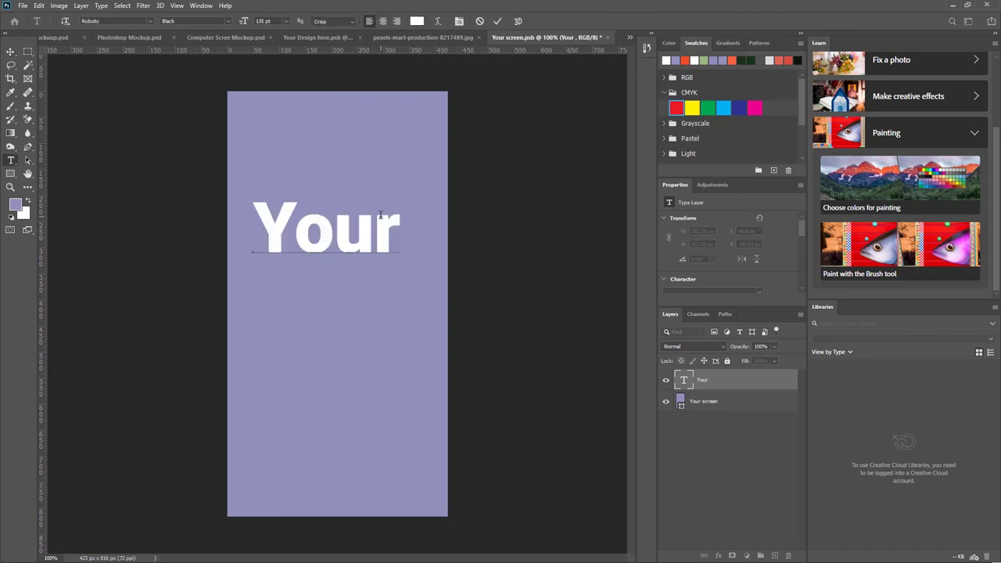
key(Return)
text(Des)
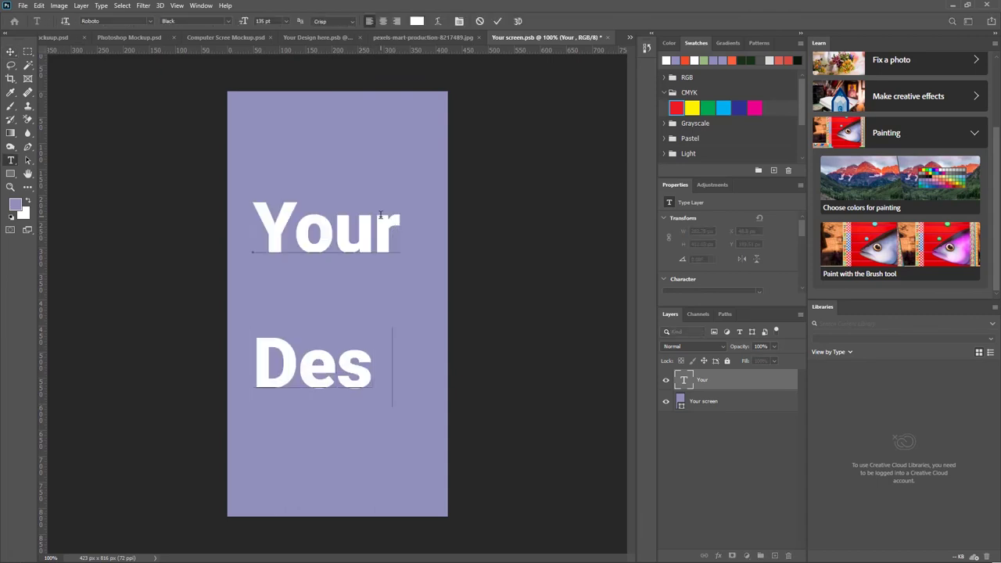
text(ign)
key(Return)
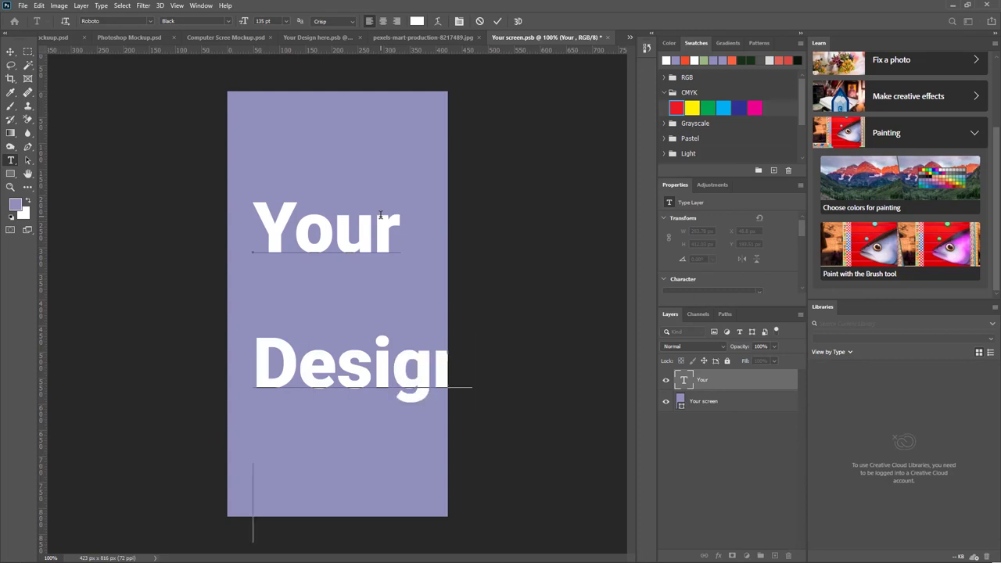
text(Here)
key(ctrl+a)
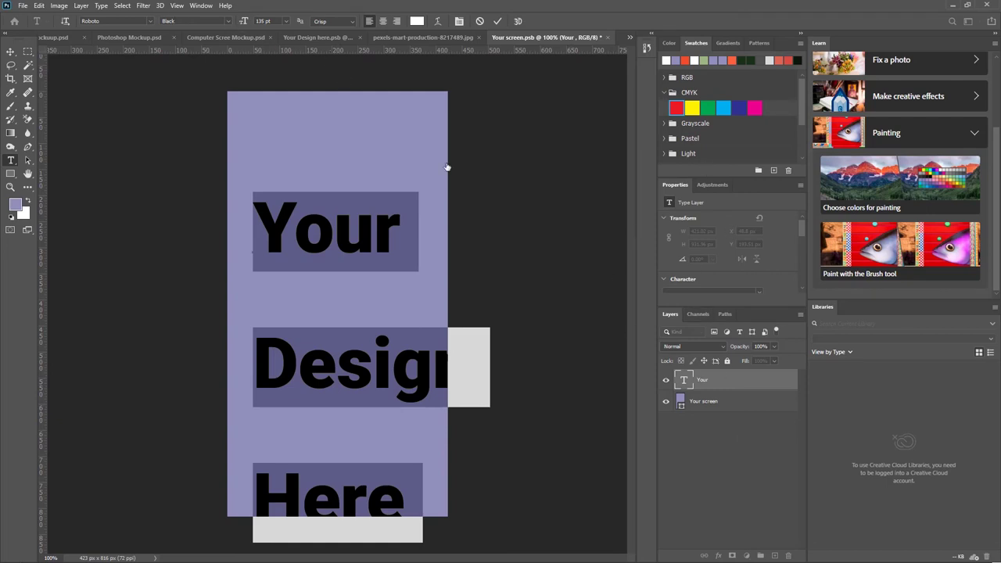
- Reduce the text leading to 157.96 pt in the Character panel
click(195, 6)
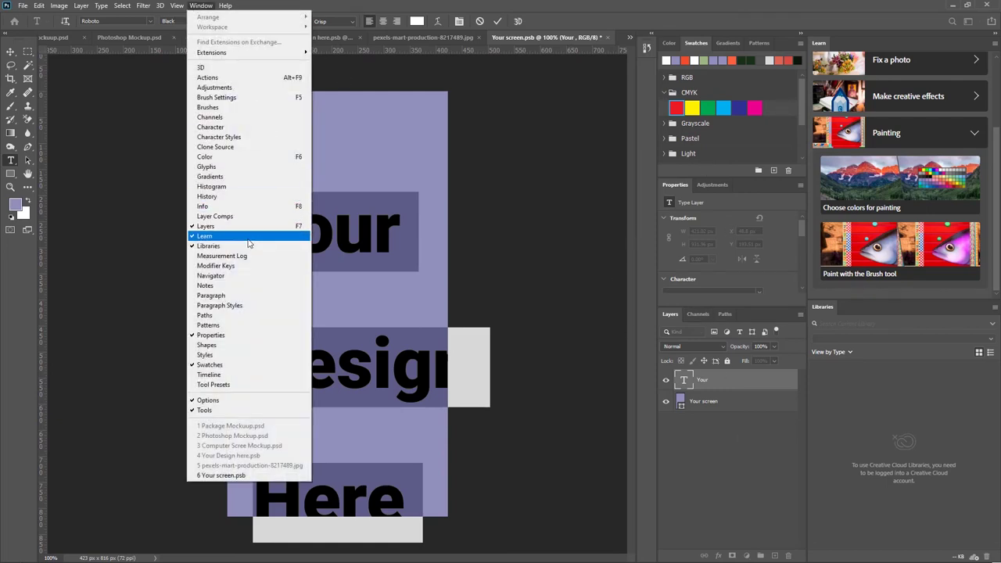
click(211, 127)
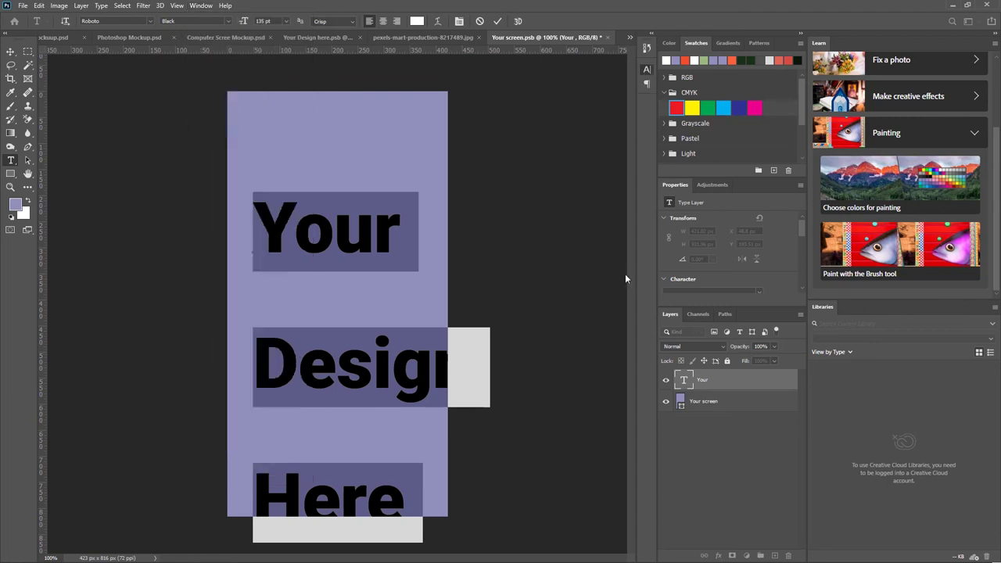
drag(590, 105, 536, 101)
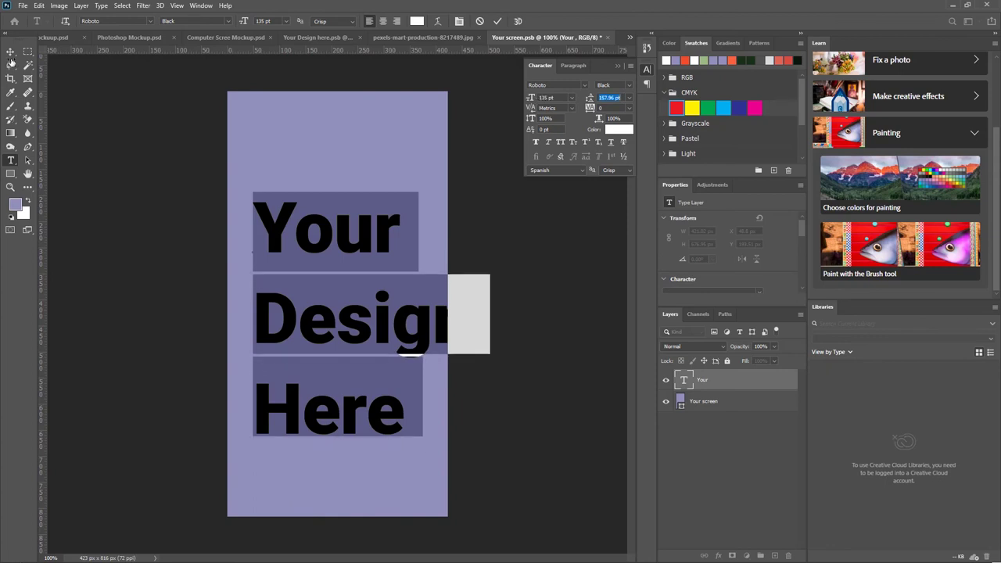
- Reposition the 'Your Design Here' block inside the lavender screen and deselect it
click(11, 52)
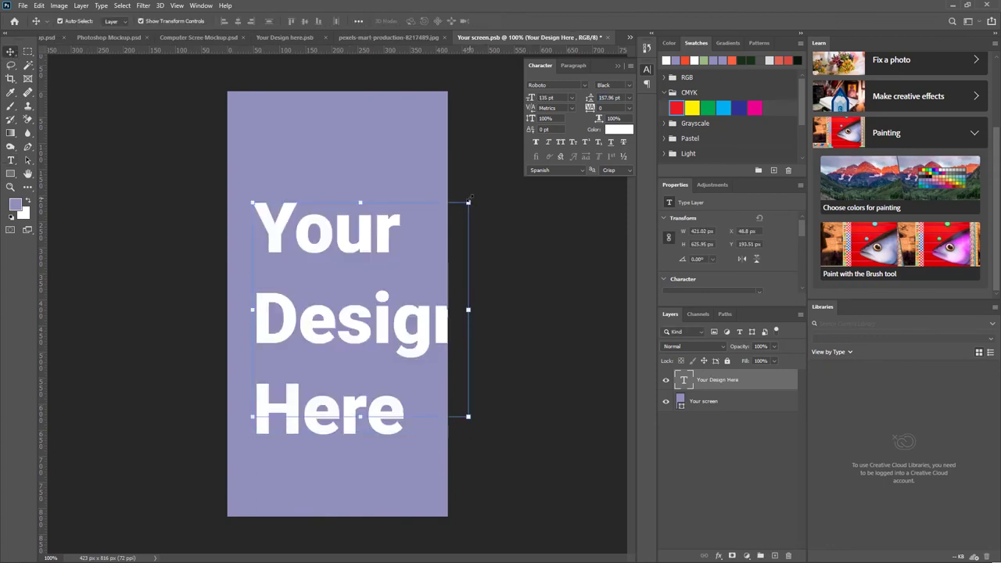
drag(469, 201, 409, 259)
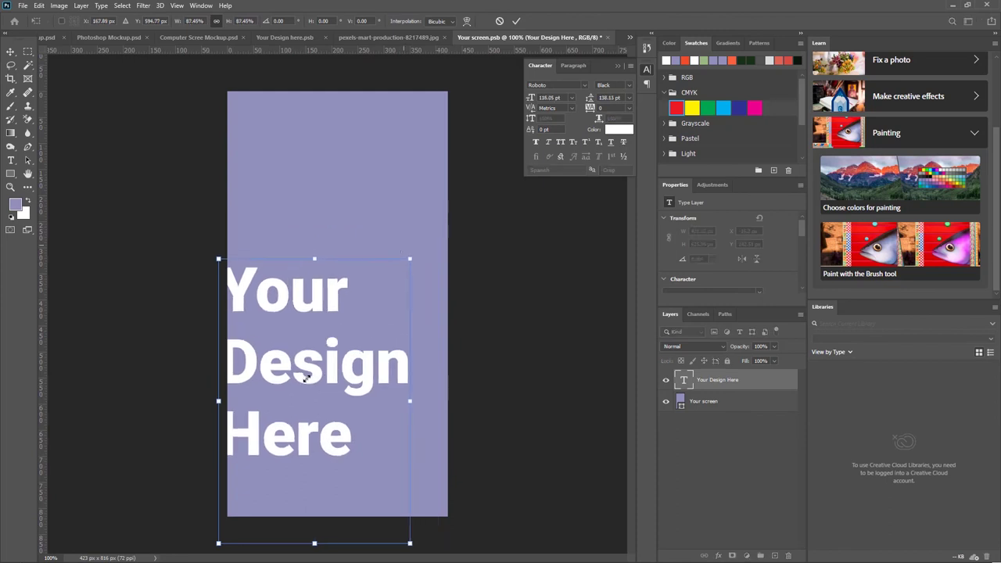
click(517, 21)
drag(308, 374, 332, 297)
key(Return)
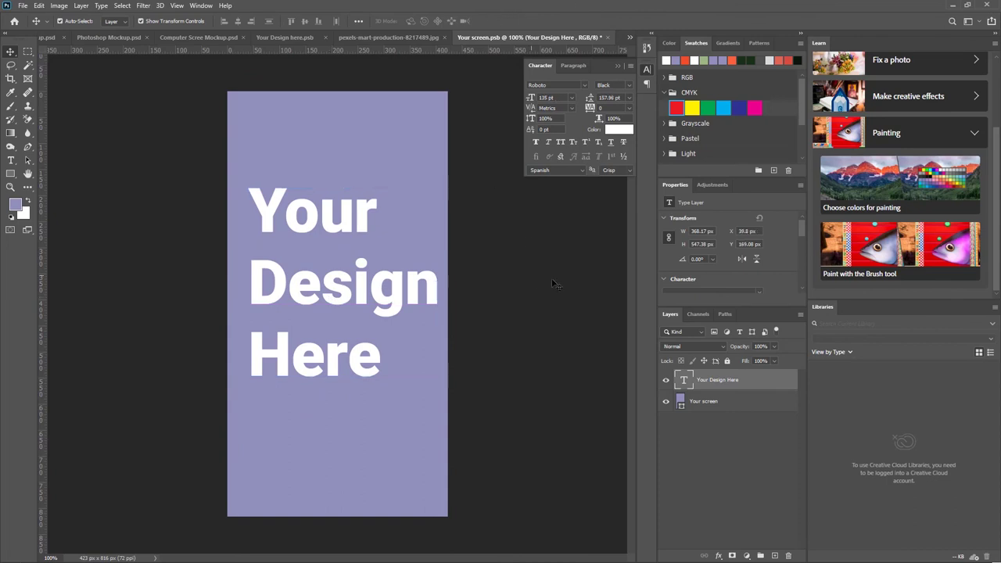
click(555, 283)
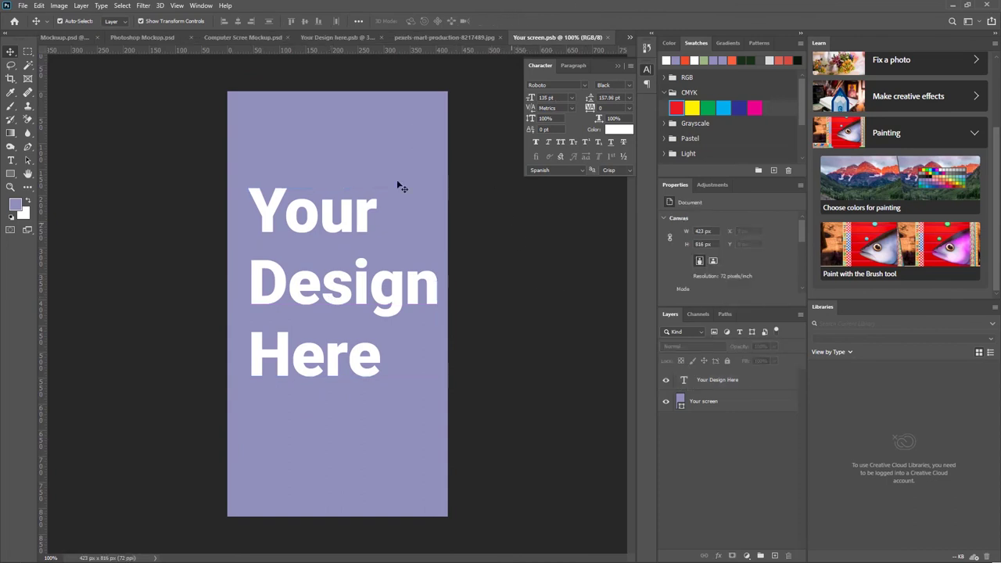
- Compare with the mockup tab, then hide the 'Your Design Here' layer in Your screen.psb
click(419, 38)
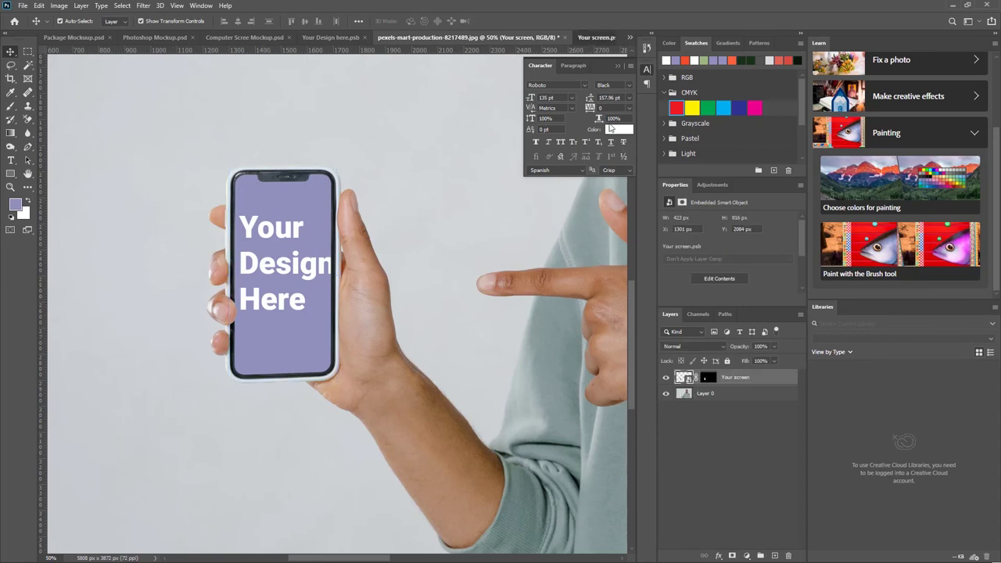
click(594, 38)
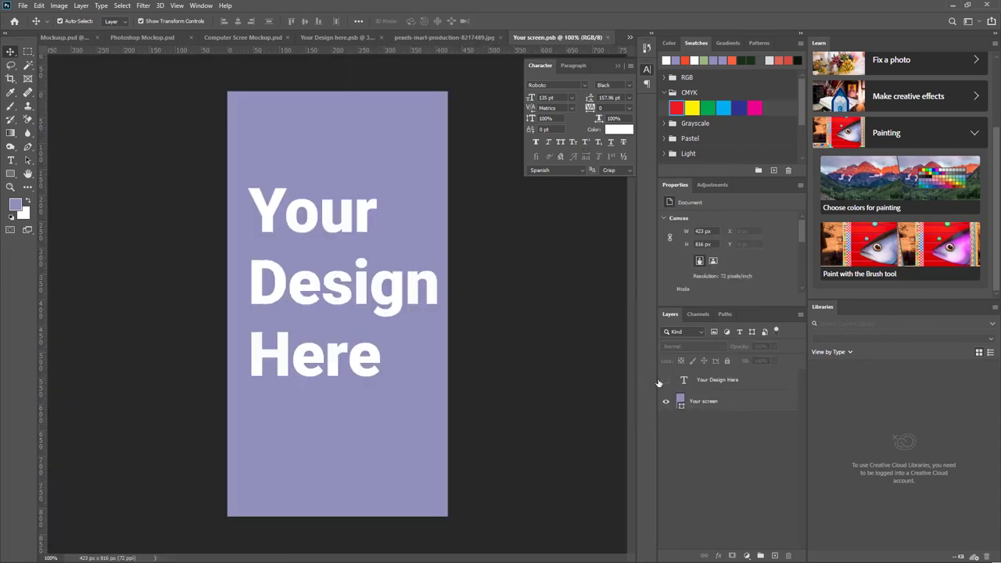
click(666, 380)
click(22, 5)
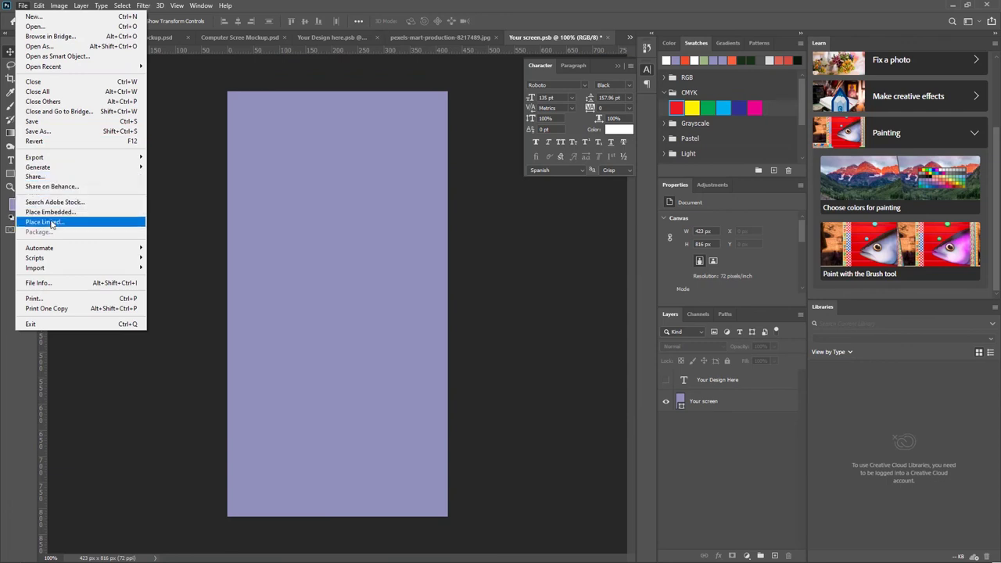
- Place the WhatsApp image screenshot as a linked file, scaled to about 75% to fill the canvas
click(47, 222)
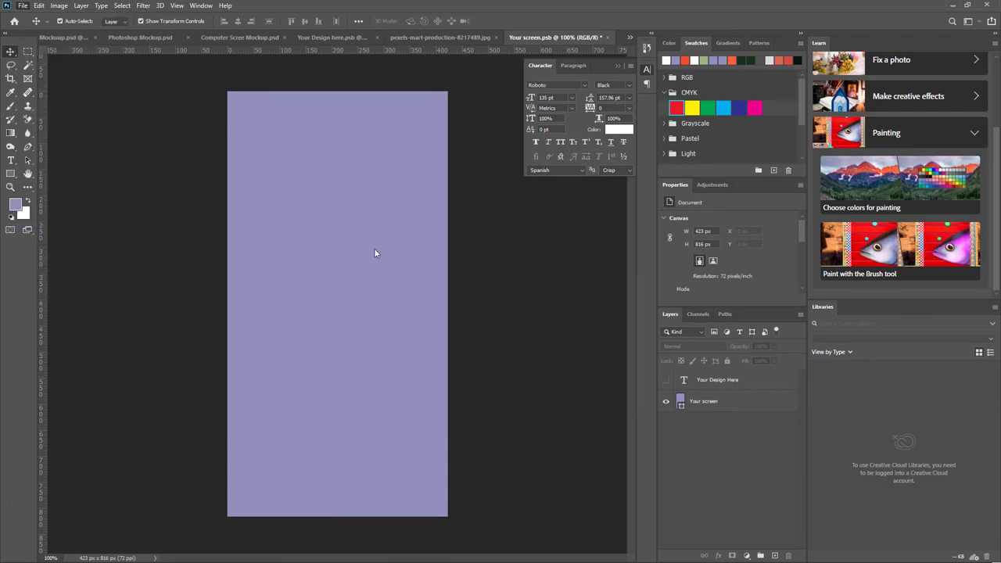
scroll(374, 253, down, 10)
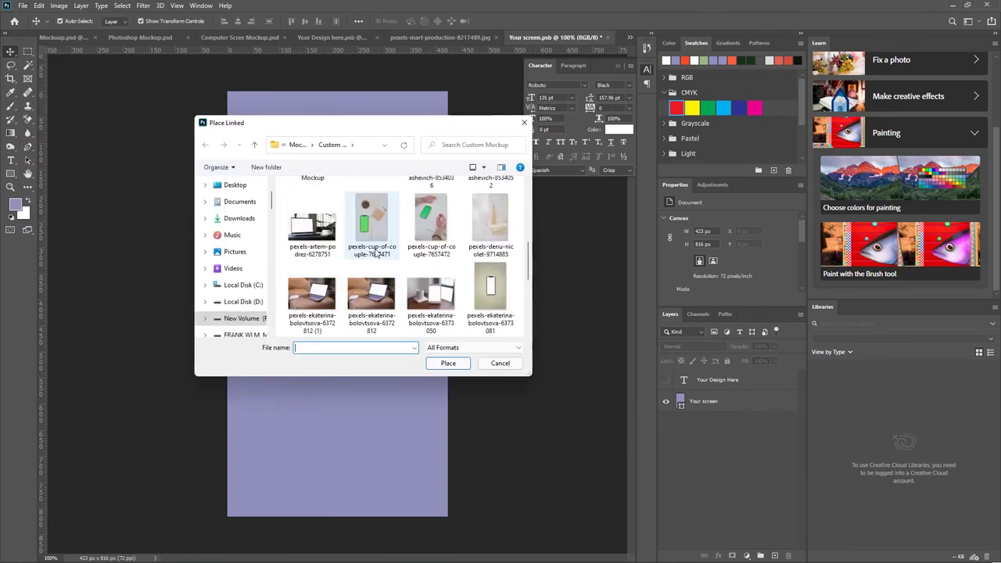
double_click(373, 295)
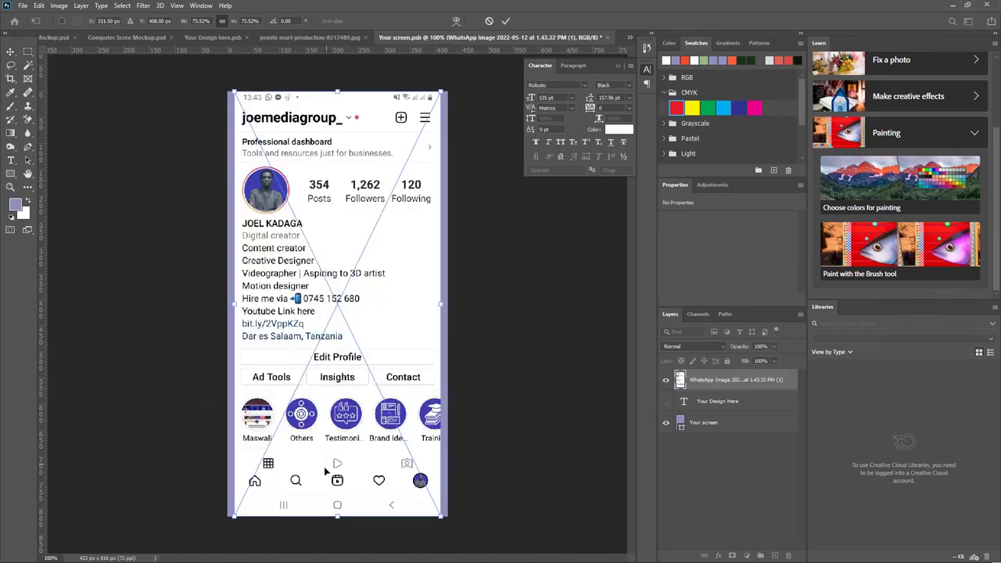
drag(337, 93, 337, 78)
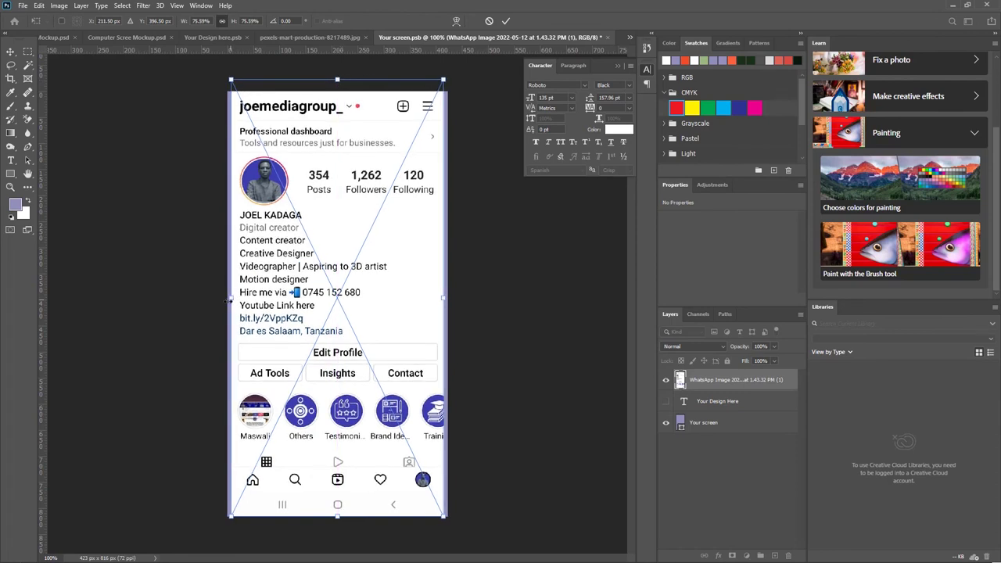
drag(228, 300, 225, 299)
drag(443, 299, 446, 299)
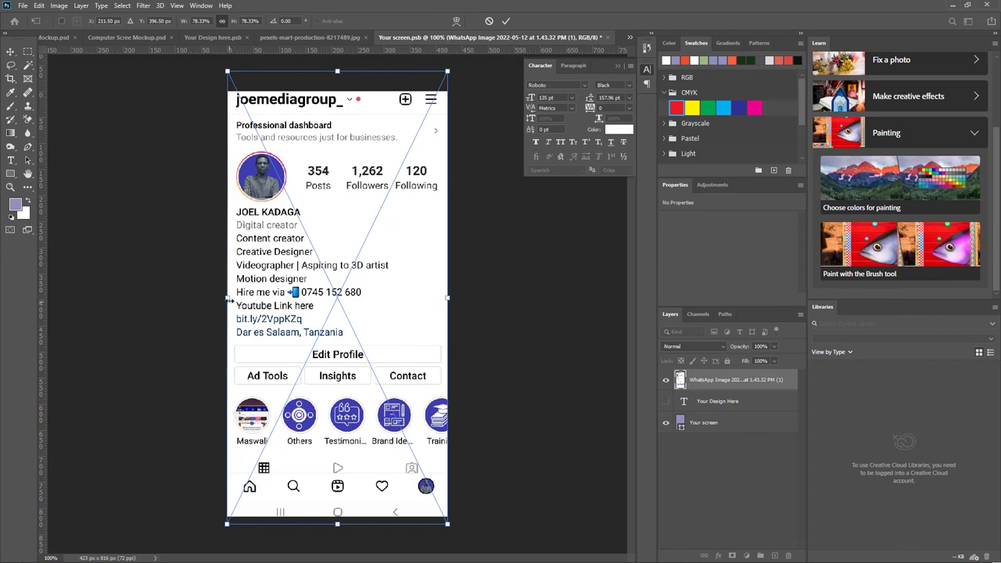
drag(229, 299, 237, 299)
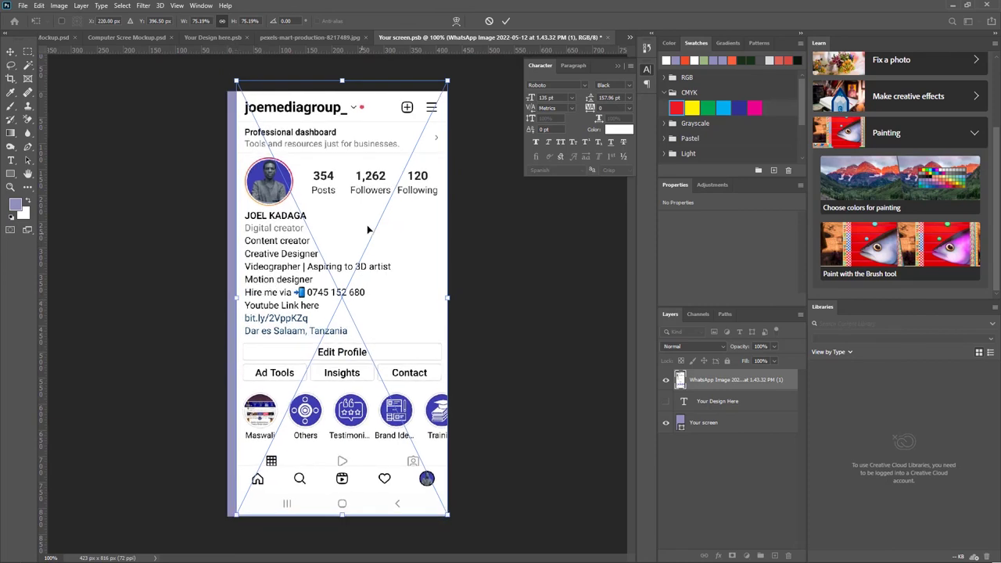
drag(361, 184, 356, 185)
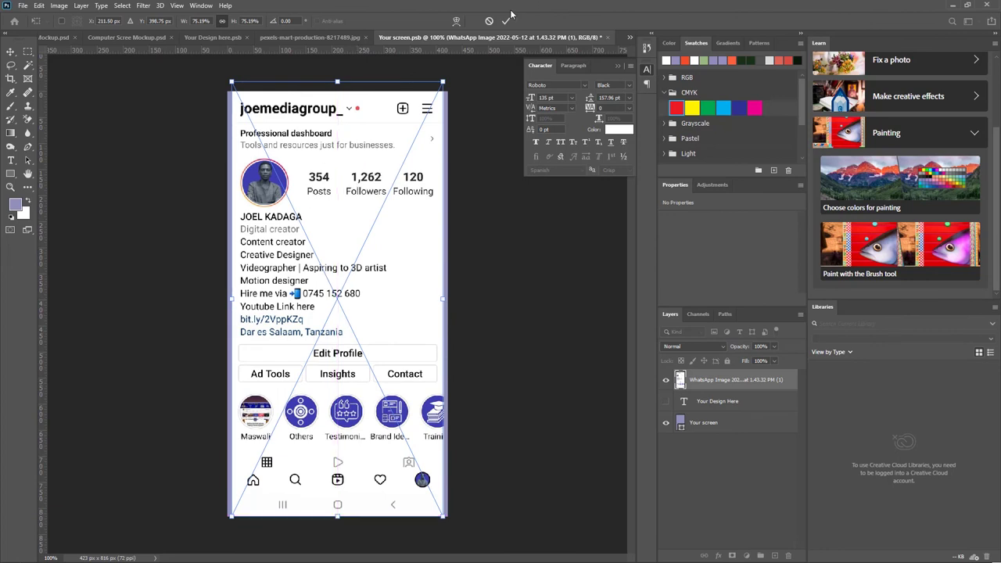
click(505, 21)
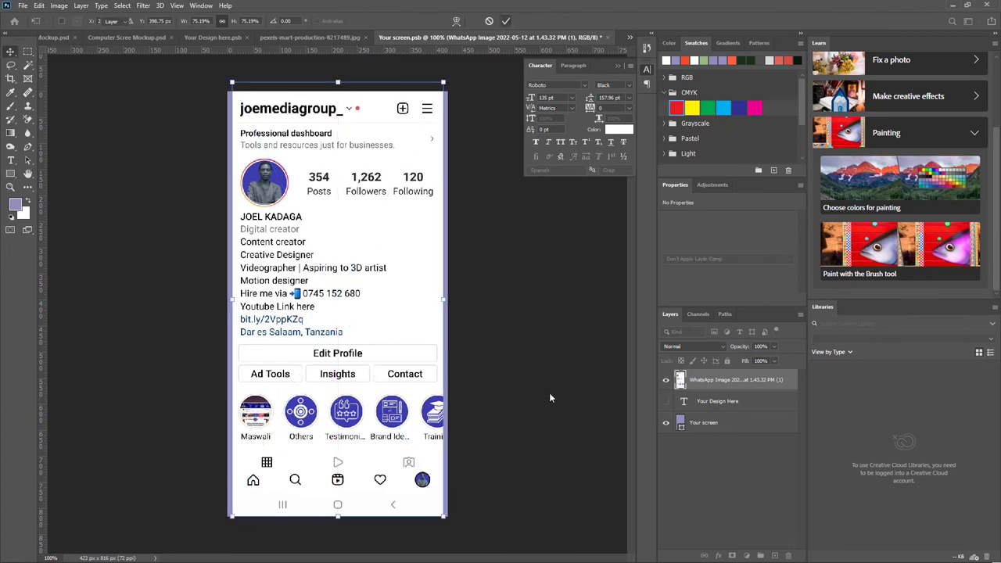
- Change the Your screen background fill from lavender to white
click(679, 423)
double_click(679, 423)
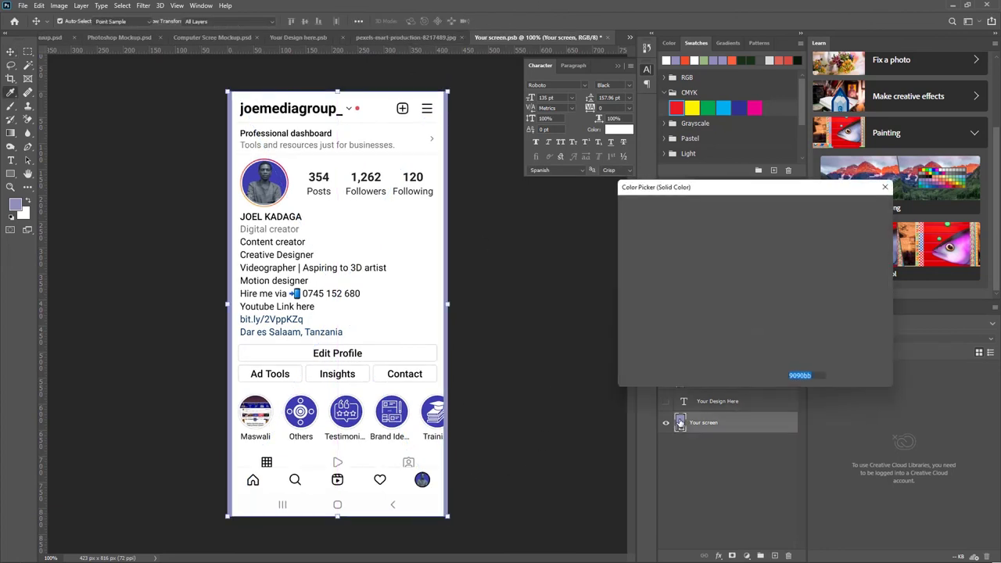
click(429, 281)
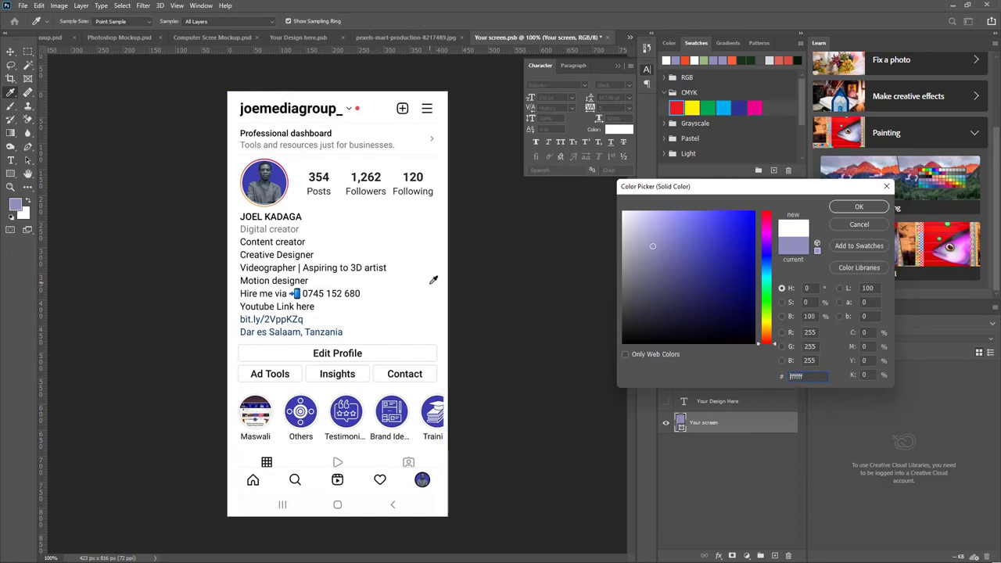
click(858, 206)
- Stretch the screenshot up to the top edge, about 75.86%, and save Your screen.psb
click(353, 134)
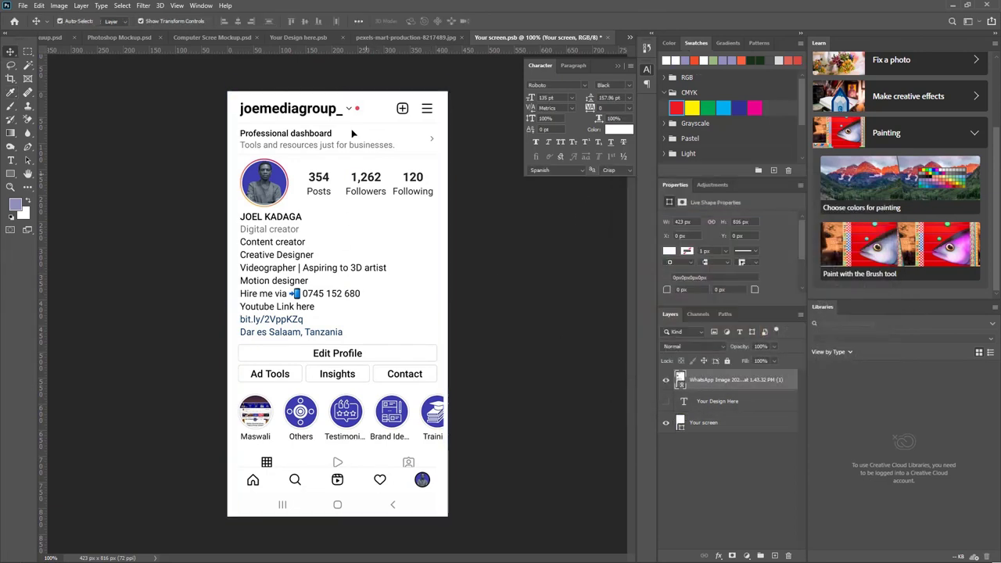
key(ctrl+t)
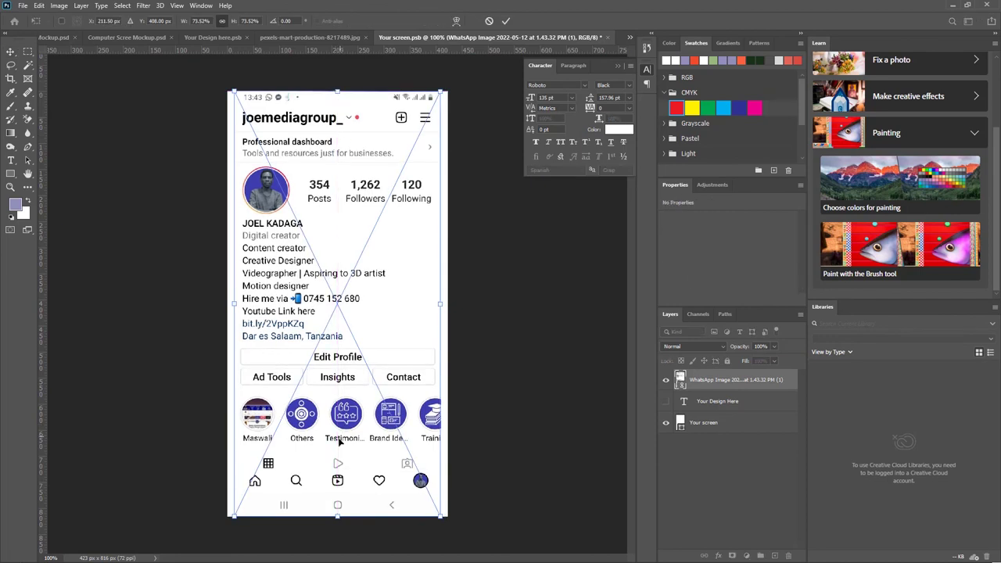
drag(338, 93, 337, 84)
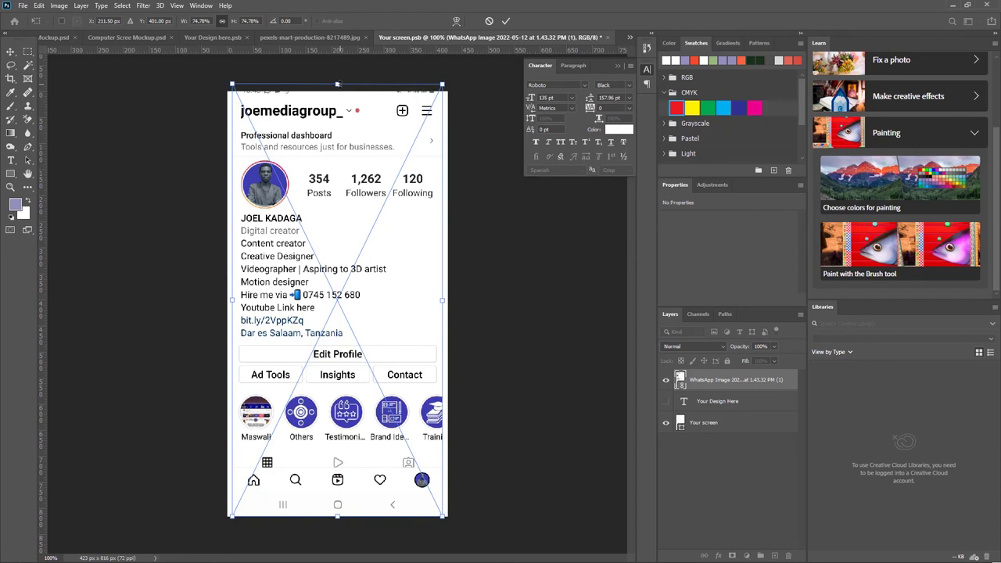
drag(338, 84, 338, 78)
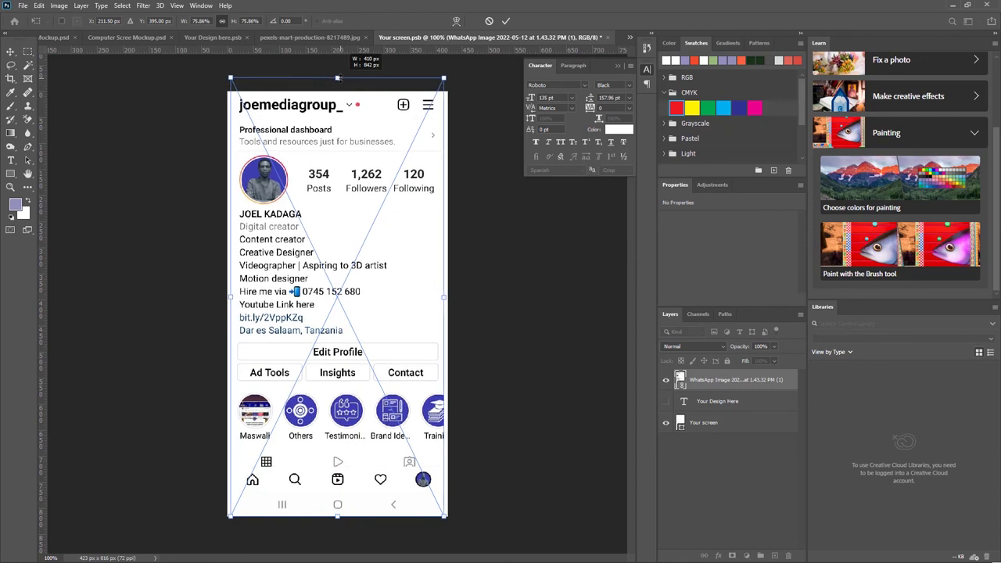
click(505, 21)
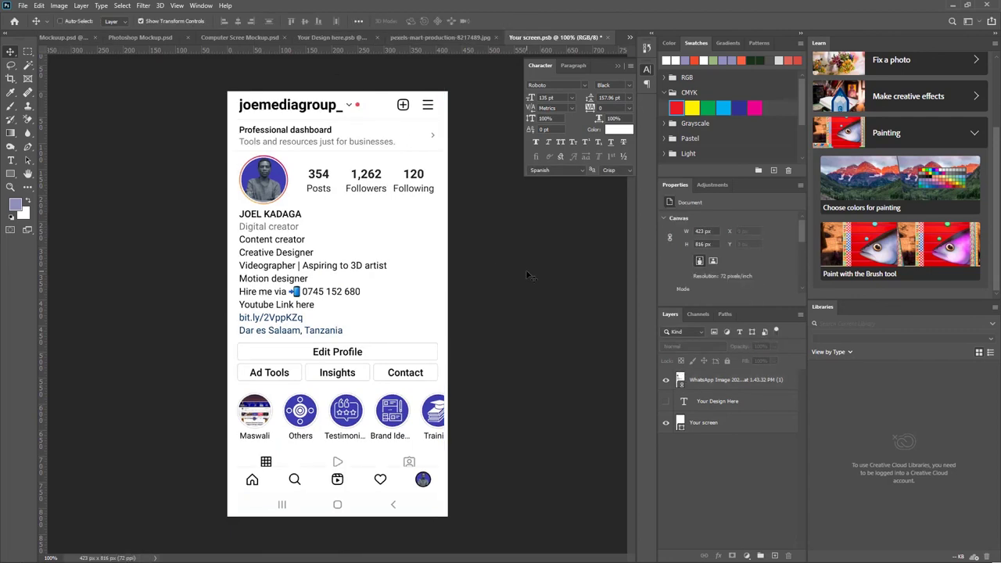
key(ctrl+s)
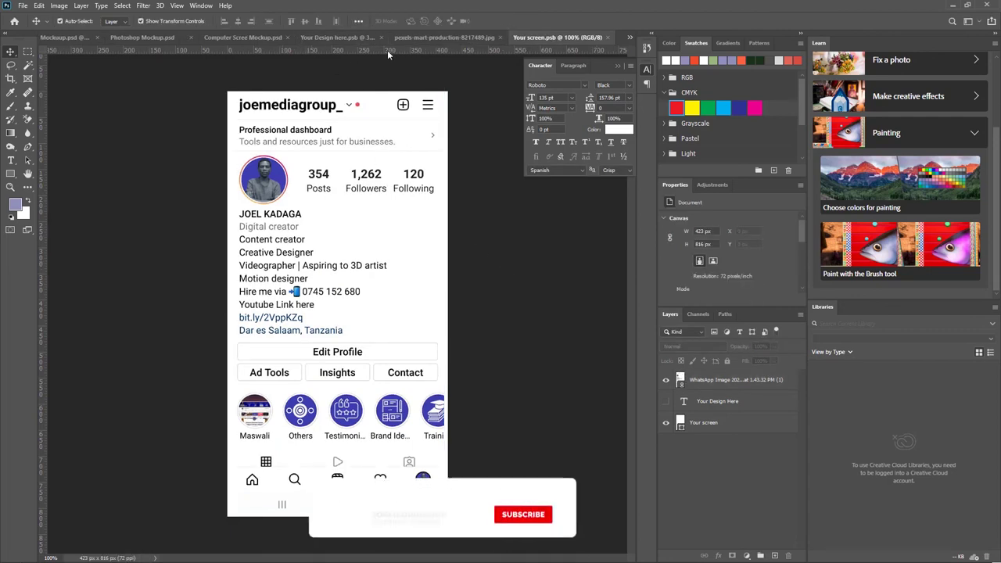
- Switch to pexels-mart-production-8217489.jpg and zoom out to see the whole mockup
click(444, 36)
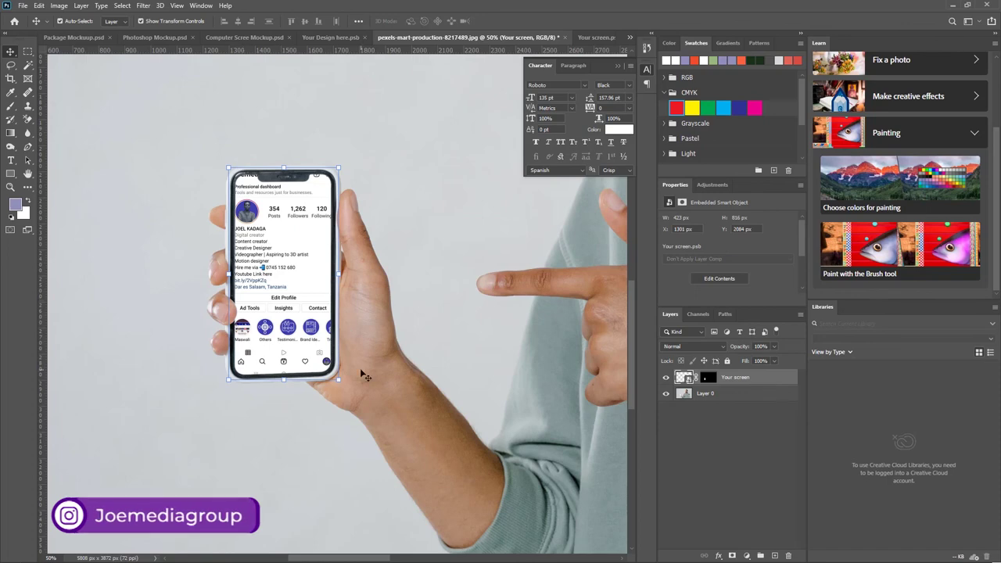
key(ctrl+minus)
key(ctrl+minus)
key(ctrl+minus)
key(ctrl+minus)
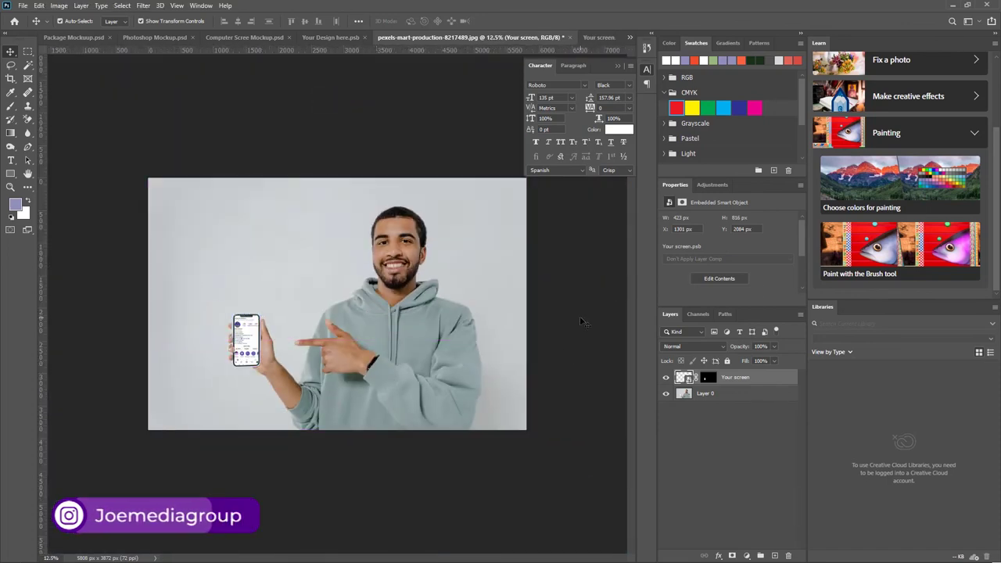
- Deselect the phone screen layer and bring up the Photoshop Mockup.psd document with the course booklet covers
click(579, 316)
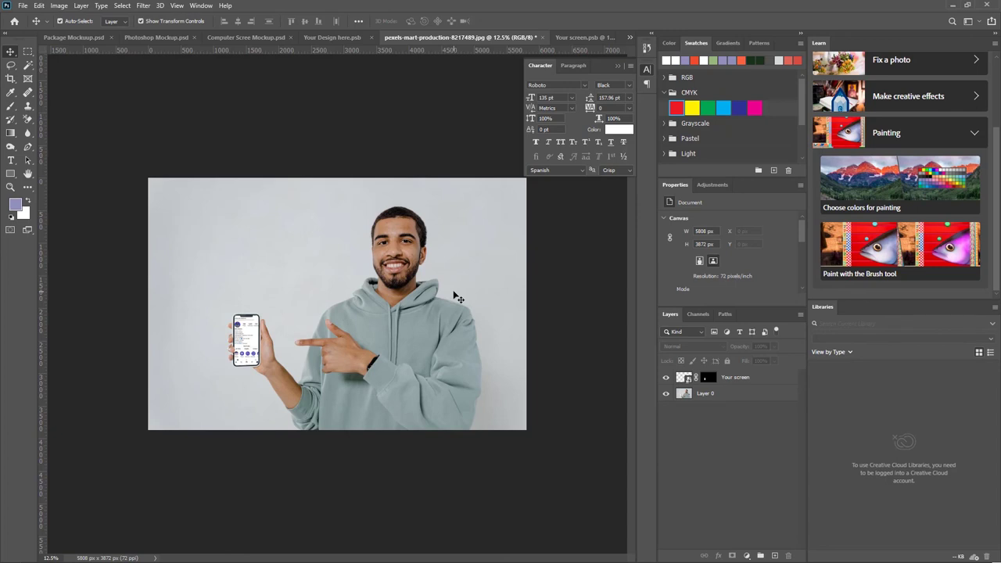
click(156, 38)
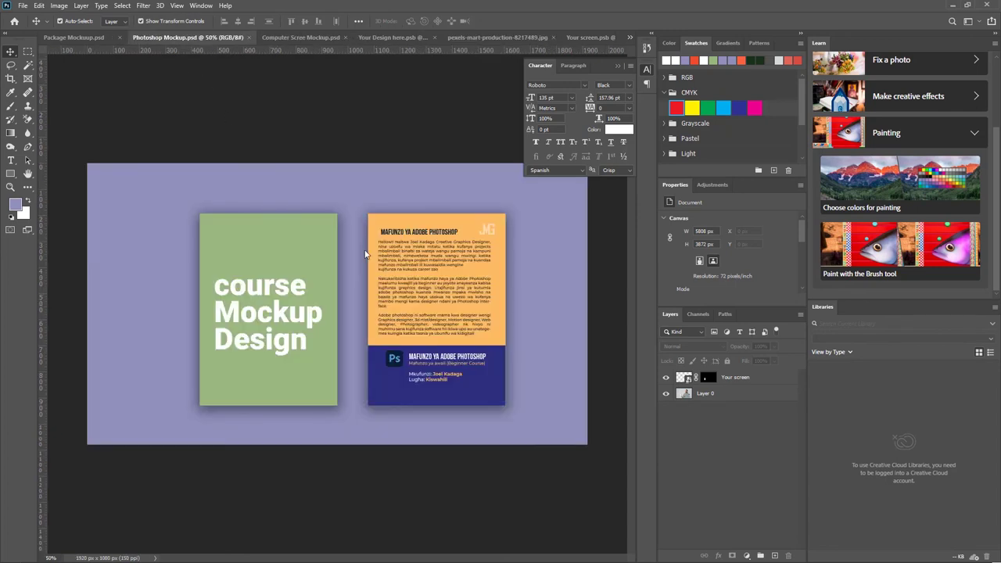